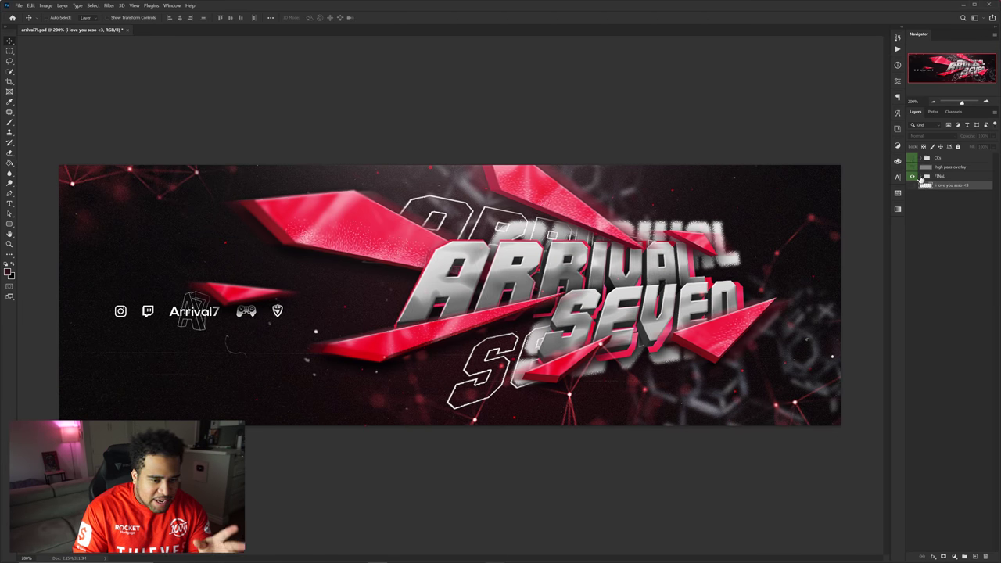
Expand the FINAL group and delete the particle texture from the red triangle above the title.
click(922, 176)
drag(512, 195, 626, 208)
click(957, 147)
drag(544, 197, 569, 241)
key(Delete)
key(ctrl+z)
scroll(542, 203, up, 3)
key(ctrl+z)
key(Delete)
Remove the white particle texture and motion blur from the large red triangle beside the ARRIVAL text.
drag(309, 301, 613, 260)
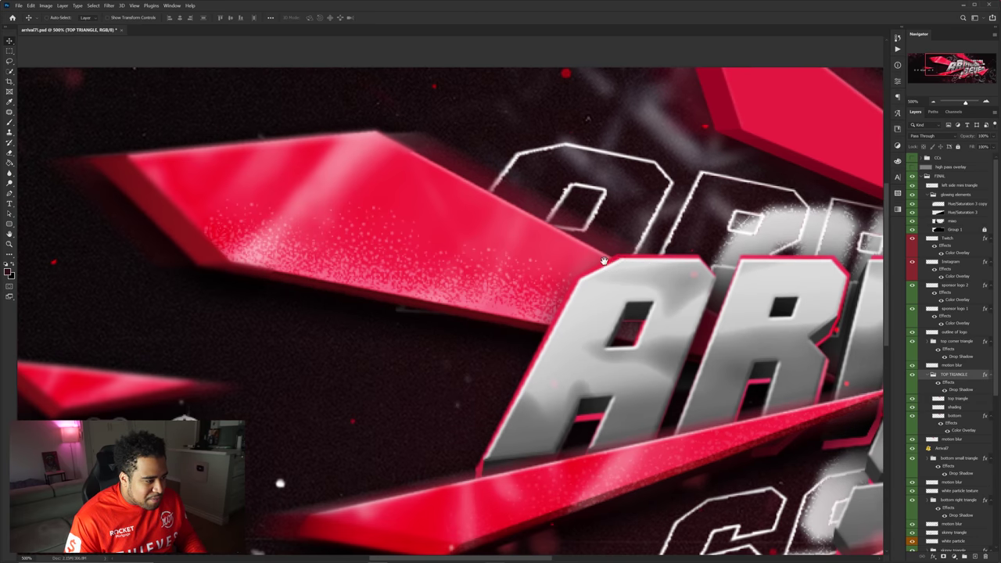
drag(464, 304, 366, 227)
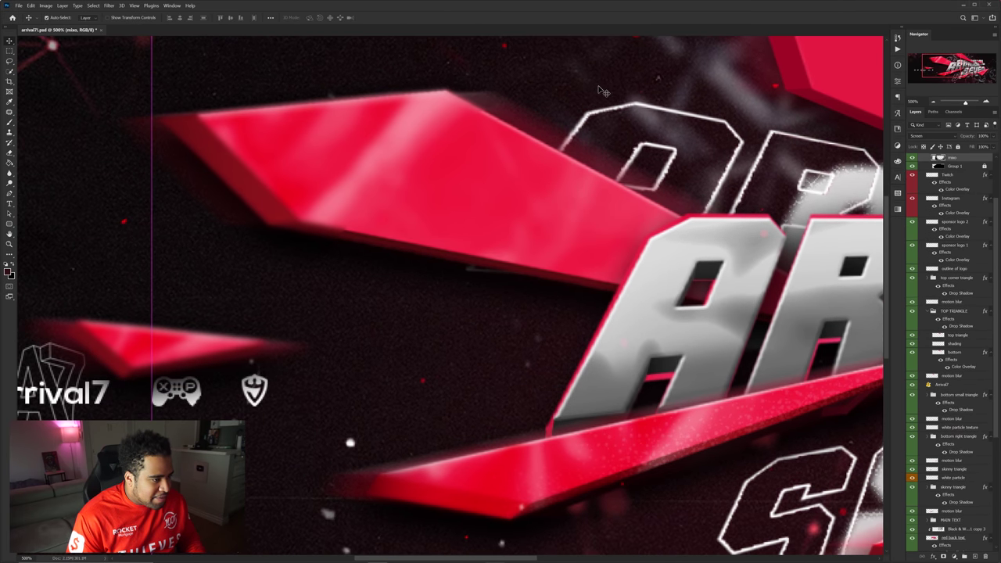
drag(602, 92, 248, 107)
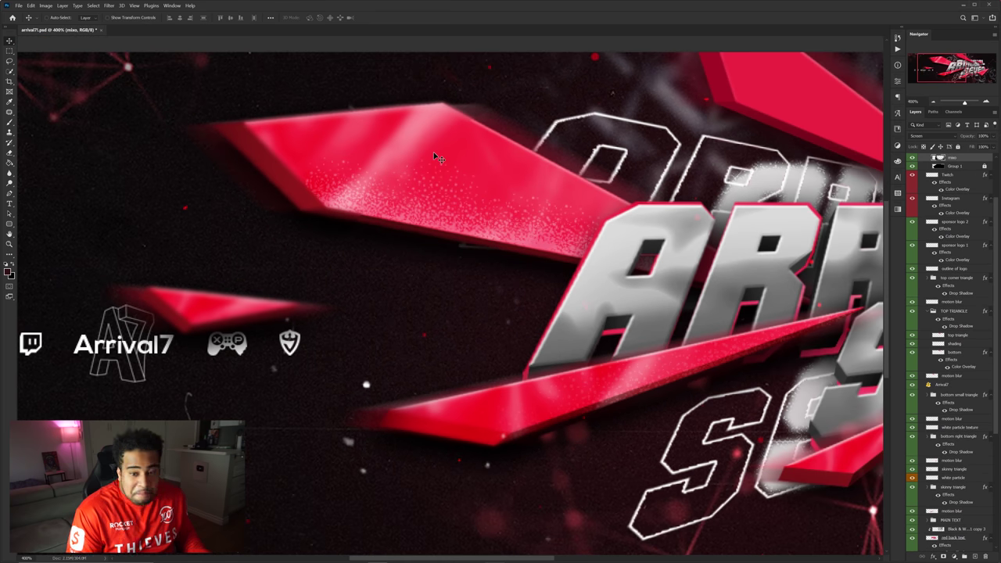
key(ctrl+minus)
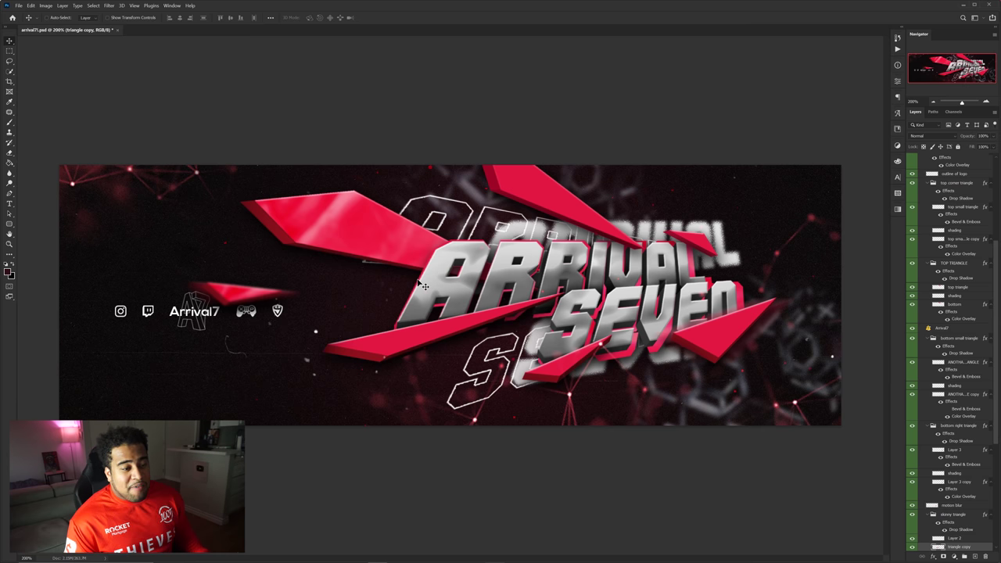
Try moving the large red triangle and the skinny triangle up and to the left.
drag(370, 228, 314, 194)
key(ctrl+z)
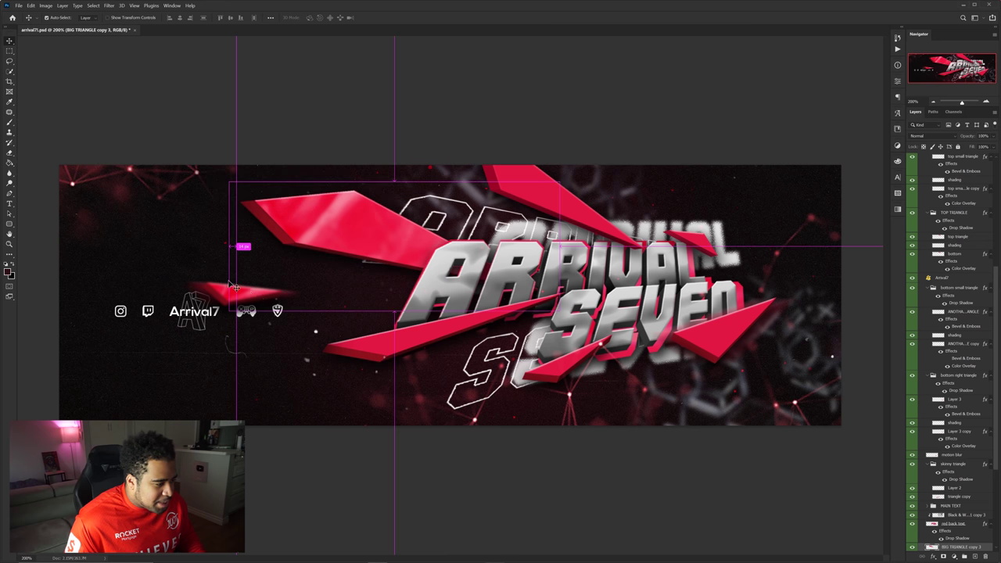
drag(264, 294, 196, 251)
key(ctrl+z)
drag(405, 340, 377, 291)
scroll(391, 289, up, 2)
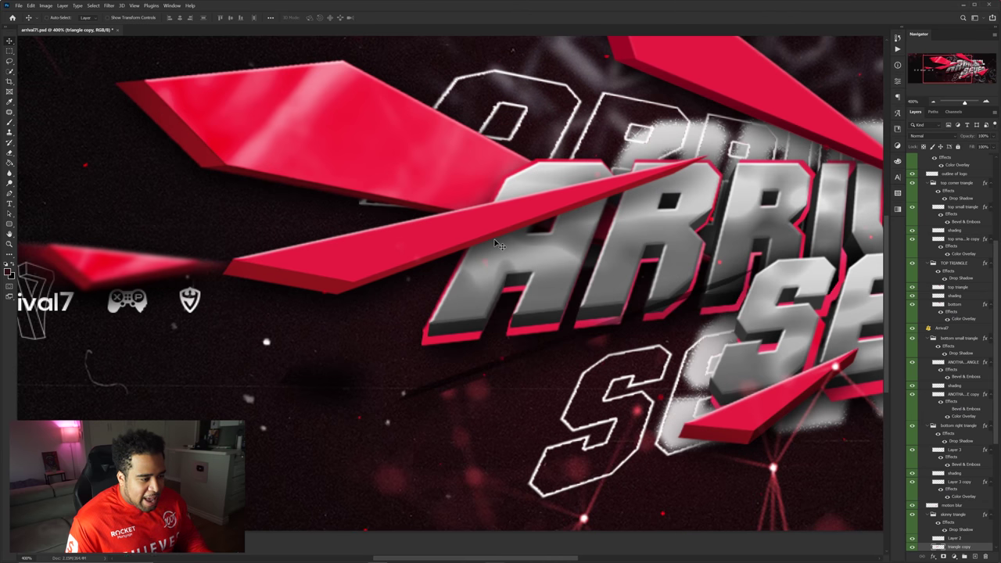
scroll(958, 438, down, 5)
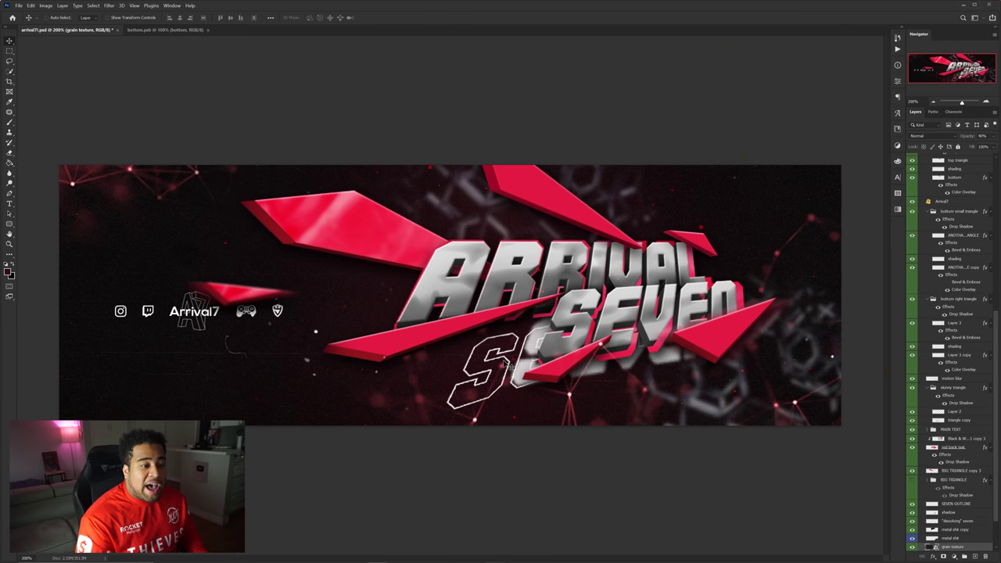
Remove the SEVEN outline, its shadow and the dissolving SEVEN text from behind the title.
drag(505, 362, 480, 376)
key(ctrl+z)
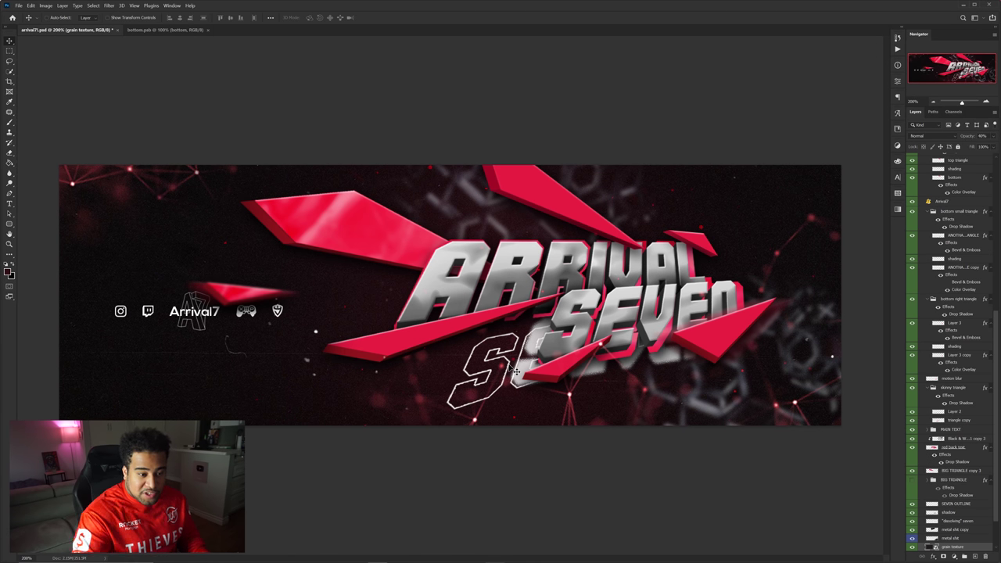
drag(515, 370, 505, 357)
key(ctrl+z)
key(ctrl+z)
key(ctrl+z)
key(ctrl+z)
key(ctrl+z)
key(ctrl+z)
key(ctrl+z)
key(ctrl+z)
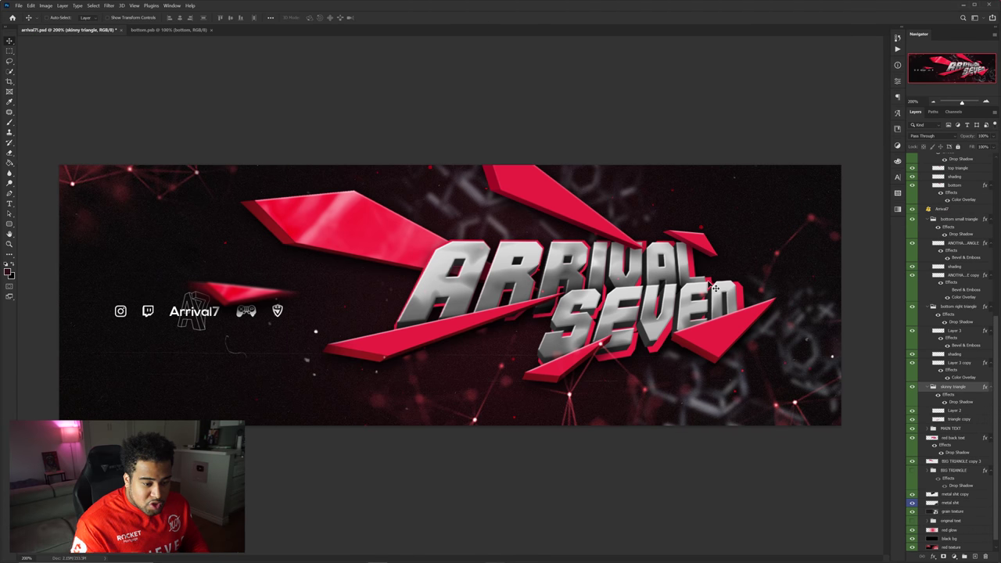
Delete the metal shape layer beside the SEVEN text, and move and transform the remaining metal copy behind the title.
ctrl+click(799, 338)
key(Delete)
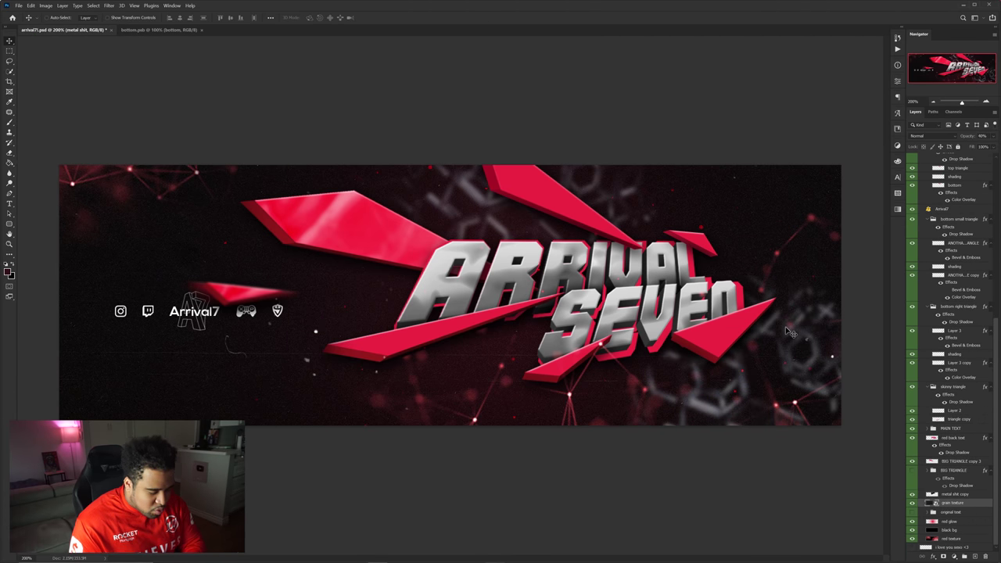
drag(596, 184, 568, 161)
key(ctrl+t)
drag(666, 190, 792, 188)
key(Return)
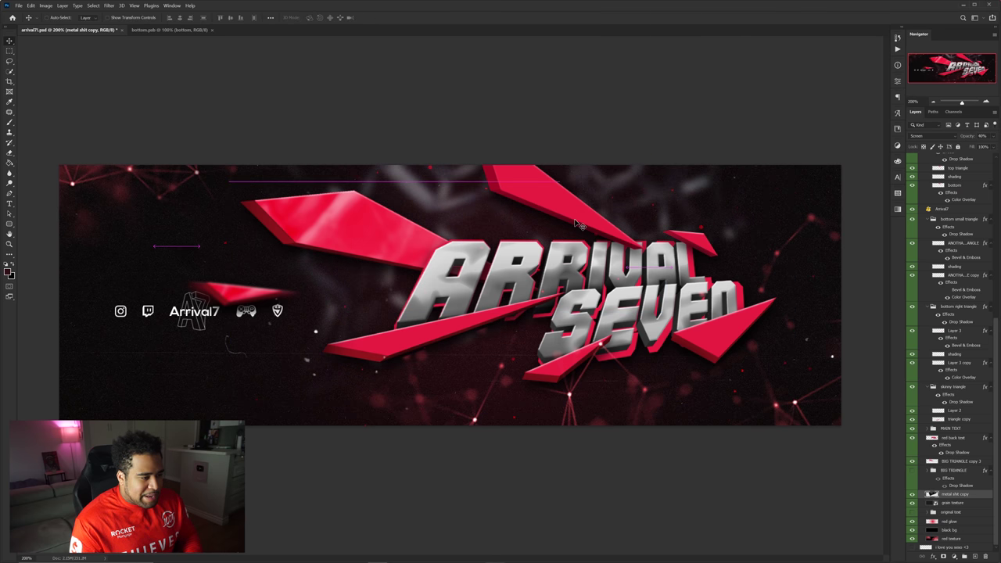
Apply a Gaussian Blur with a 2.8 pixel radius to the metal copy layer.
click(111, 5)
mouse_move(156, 103)
click(219, 127)
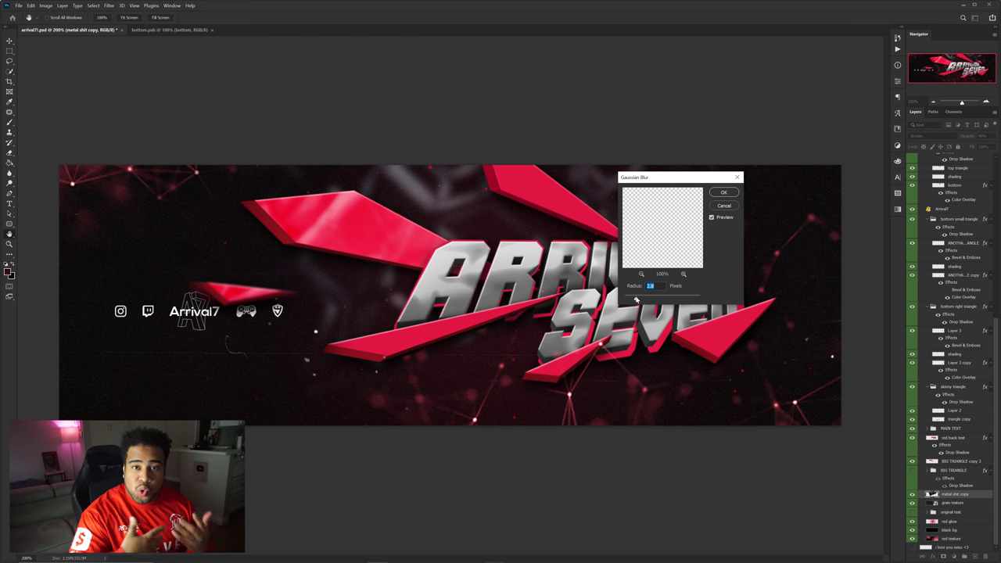
click(723, 194)
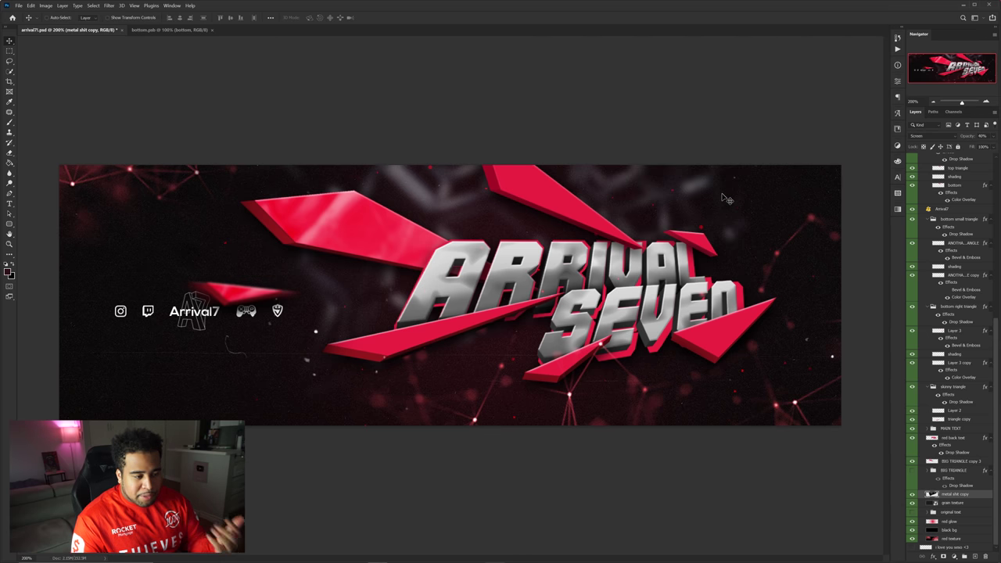
Move the TOP TRIANGLE group about 62 px left and 45 px up, and spread the other triangles away from the title.
click(522, 166)
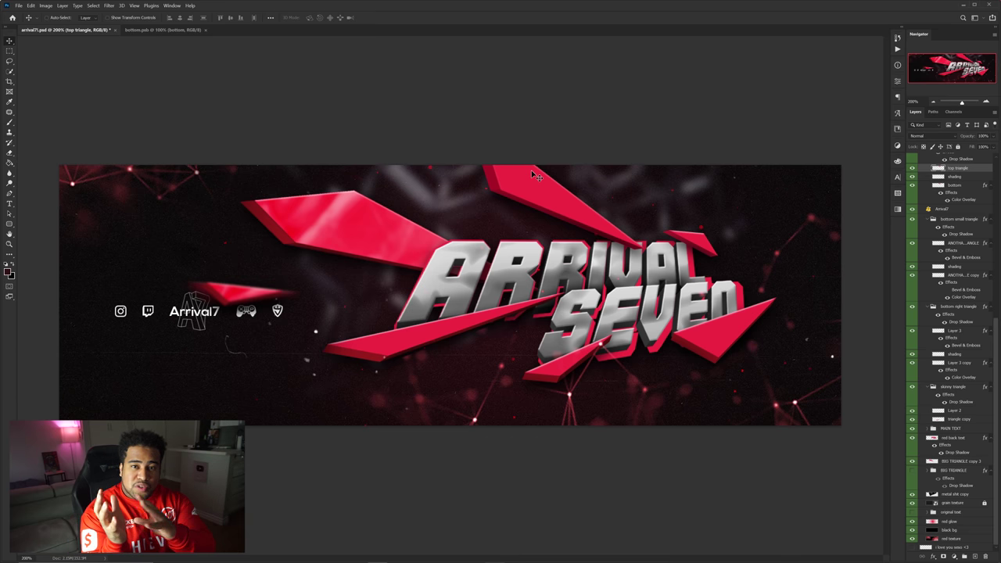
scroll(950, 225, up, 5)
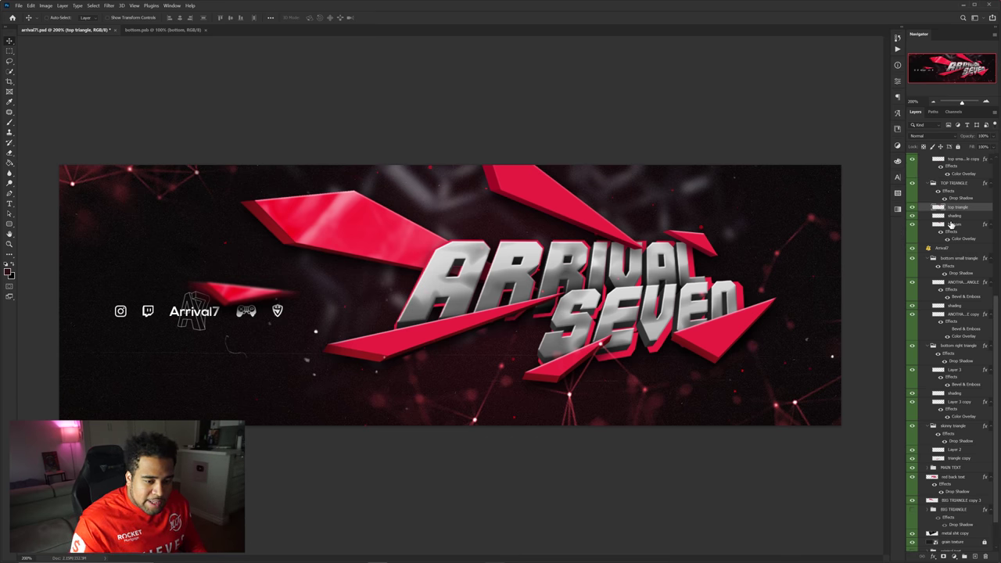
click(928, 213)
click(954, 214)
drag(645, 240, 611, 219)
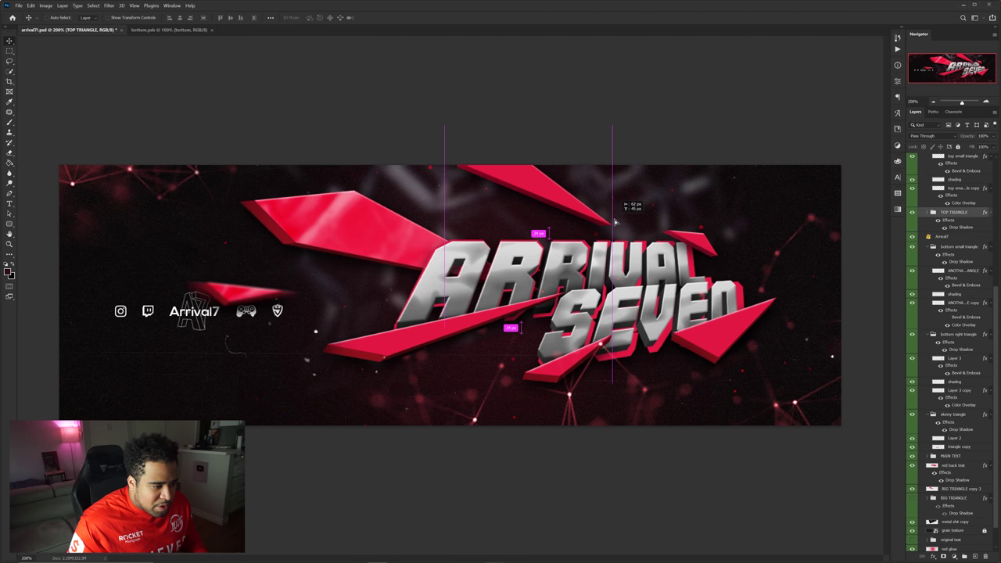
ctrl+click(716, 342)
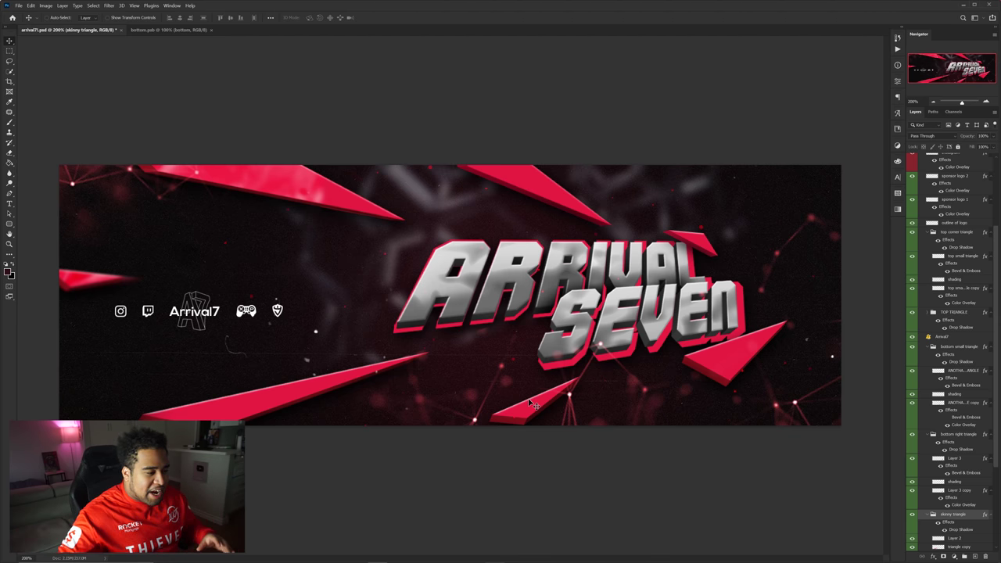
Delete the Hue/Saturation 3 copy particle layer and the red glow layer from the banner.
drag(116, 179, 139, 90)
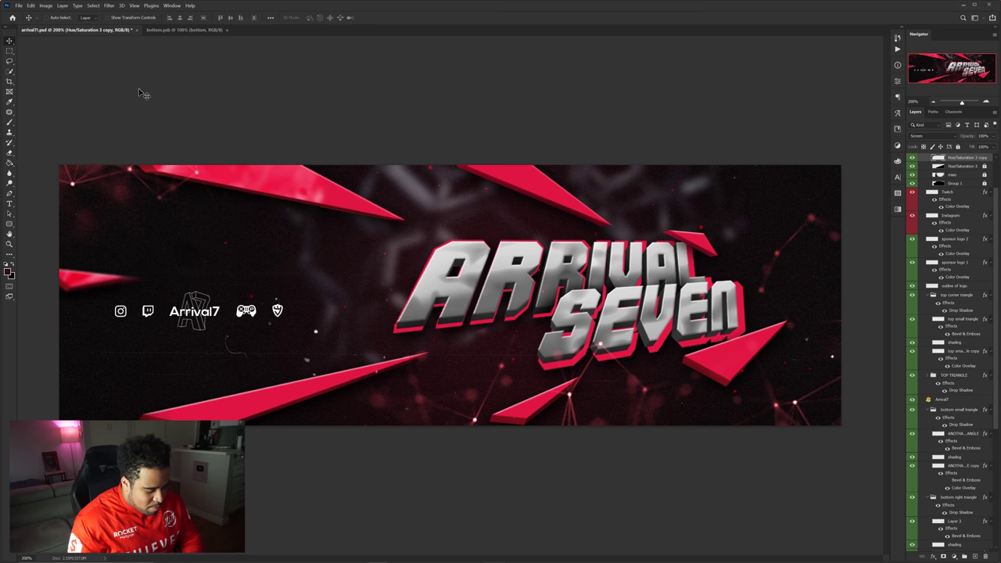
key(Delete)
drag(777, 256, 749, 286)
key(ctrl+z)
drag(568, 230, 609, 183)
scroll(950, 473, down, 2)
key(Delete)
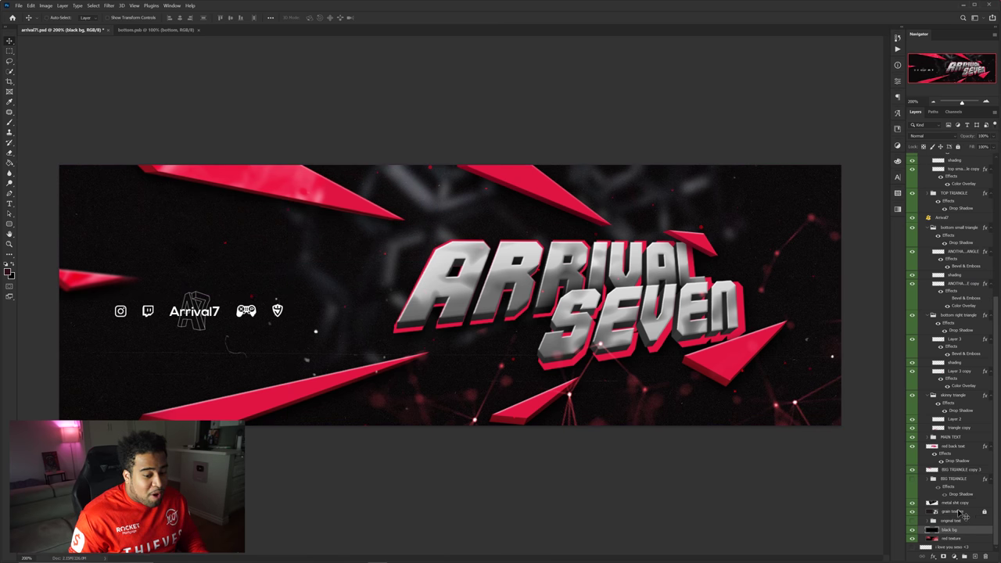
Add a layer above the black background and paint a large soft crimson glow across the banner's lower and right areas.
click(974, 556)
key(b)
key(bracketleft)
key(bracketleft)
key(ctrl+minus)
key(ctrl+minus)
key(ctrl+minus)
mouse_move(530, 310)
mouse_down()
mouse_move(503, 312)
mouse_move(525, 313)
mouse_up()
click(550, 387)
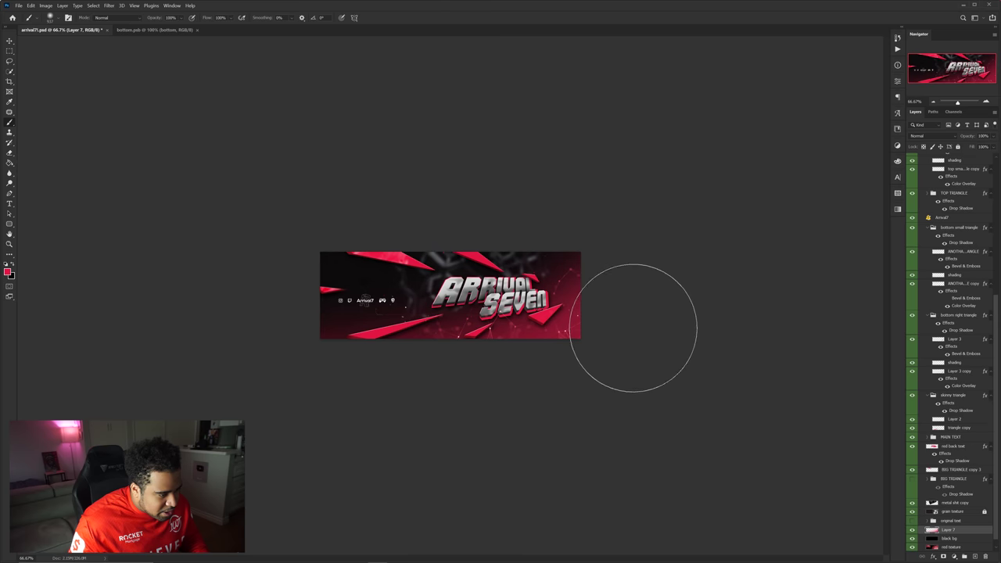
key(ctrl+plus)
key(ctrl+plus)
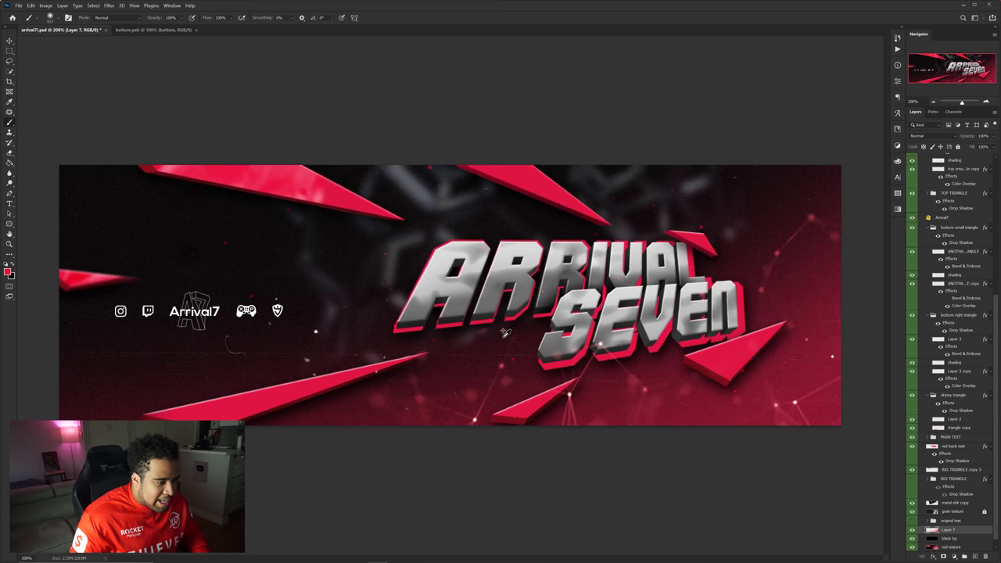
Delete the Black & White reflection layers from the SEVEN and ARRIVAL text.
key(ctrl+minus)
key(v)
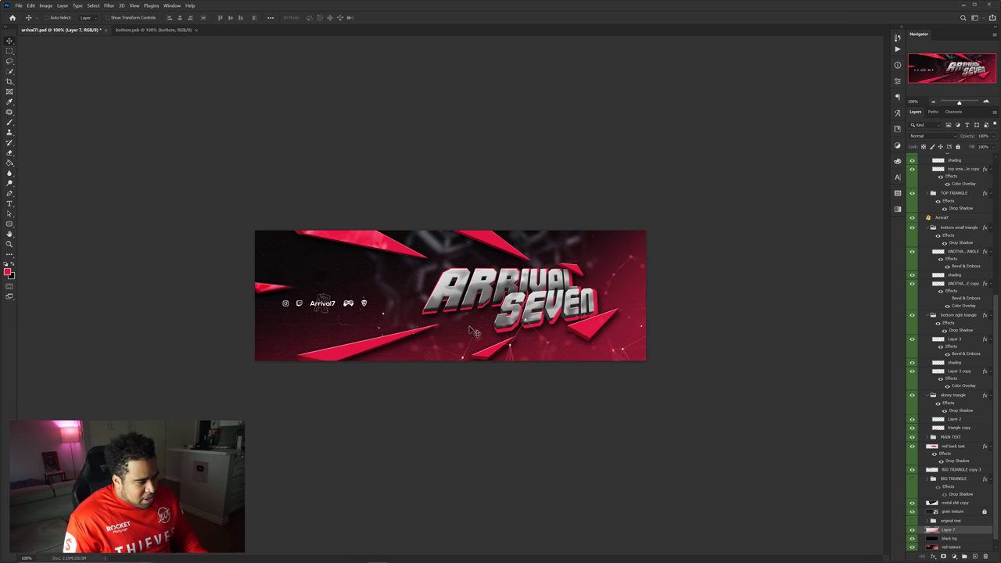
key(ctrl+plus)
click(608, 307)
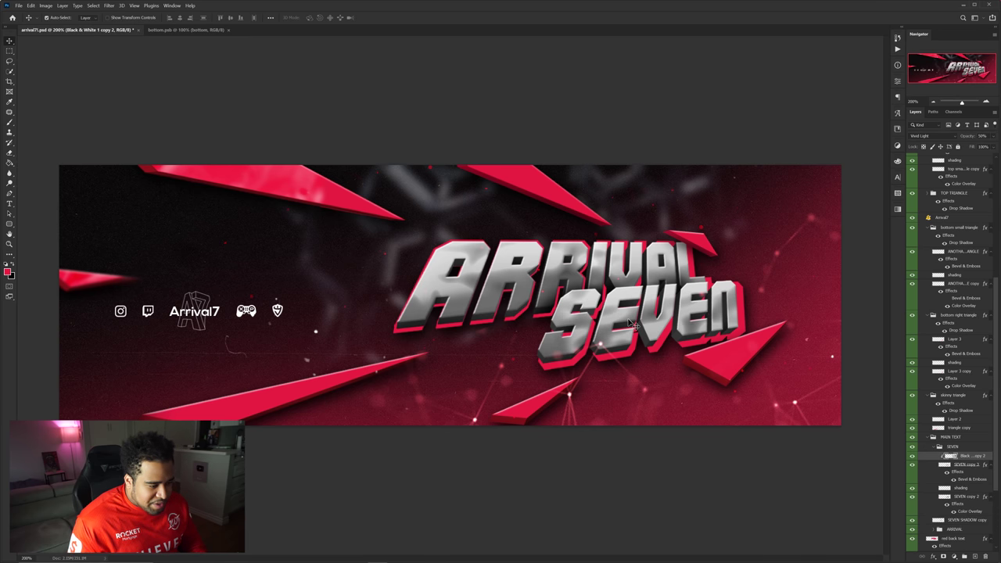
key(Delete)
key(Delete)
click(608, 256)
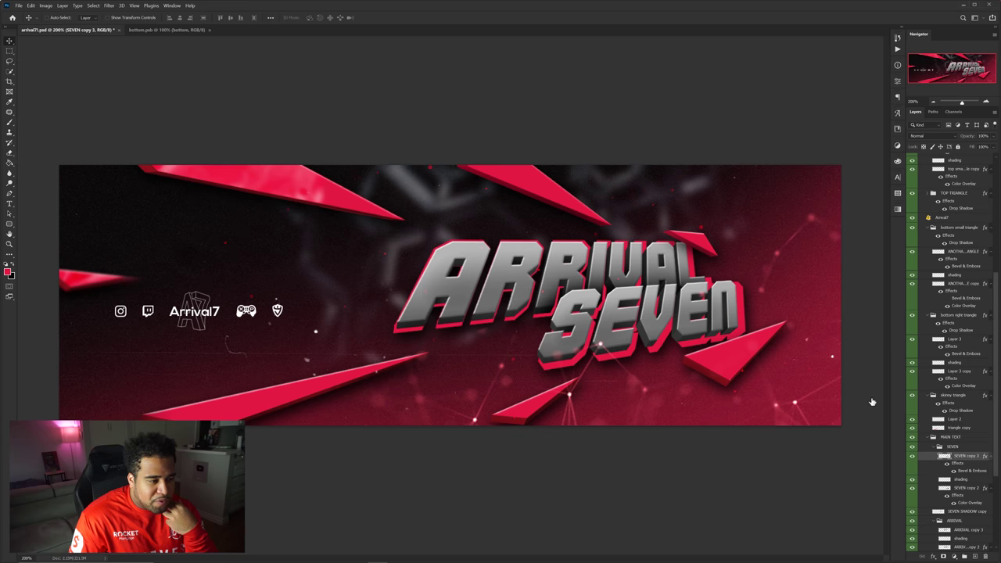
Replace the SEVEN text's Bevel & Emboss with a white Inner Shadow in Normal mode, 100% opacity, size 0 and a short distance.
click(650, 108)
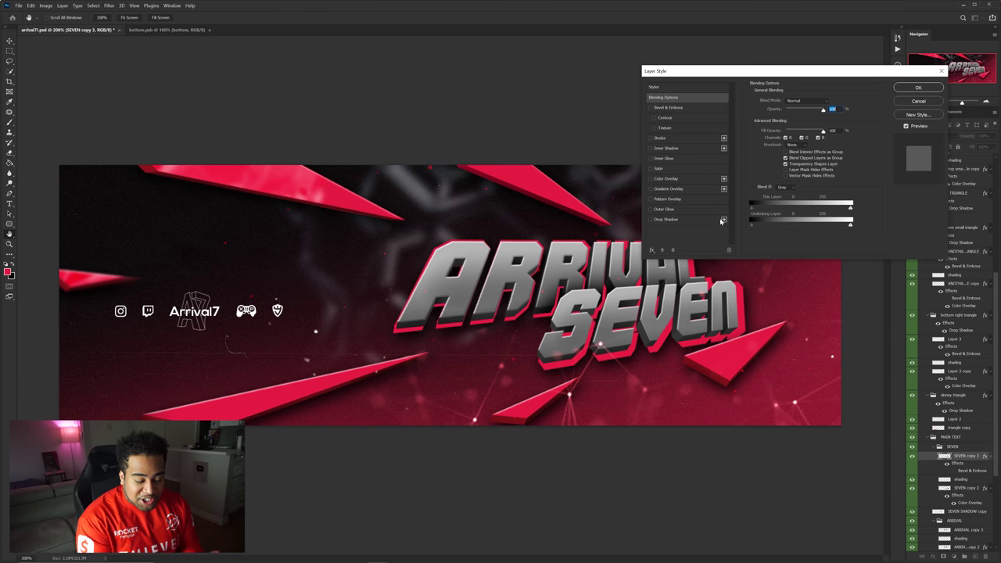
click(665, 149)
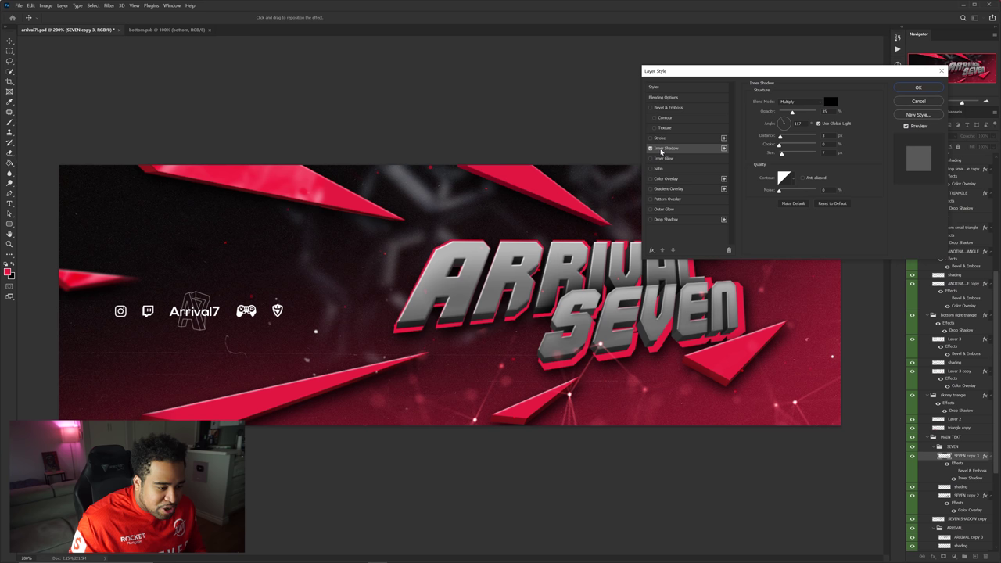
drag(782, 154, 819, 114)
click(801, 101)
click(796, 108)
click(828, 102)
click(724, 218)
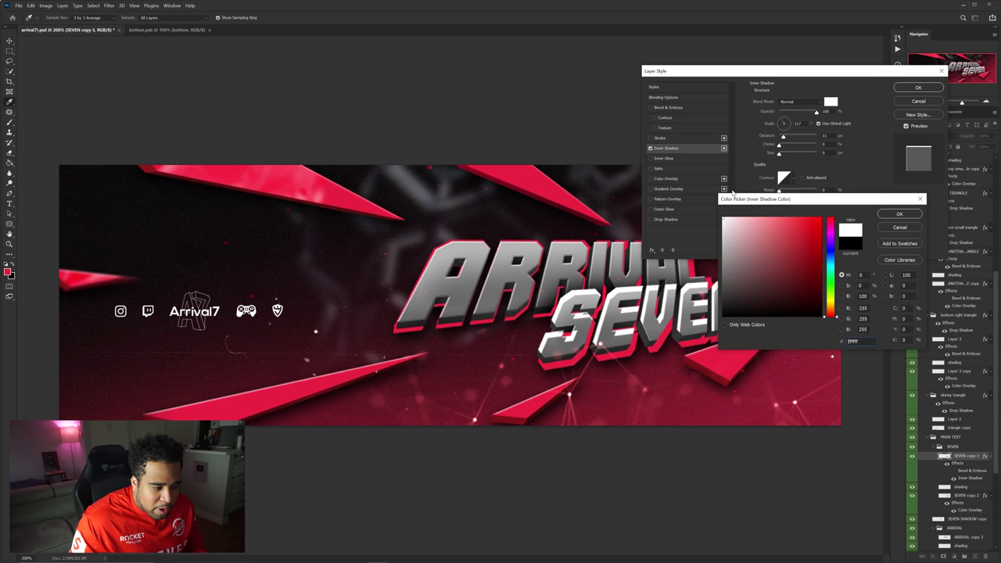
click(899, 214)
drag(784, 138, 780, 138)
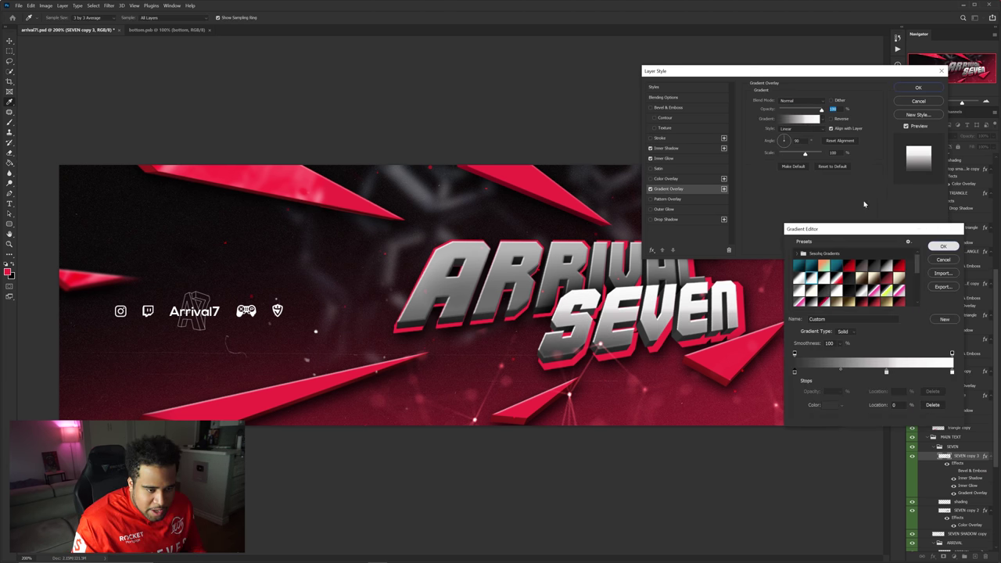
Set the SEVEN text's Gradient Overlay to the Angle style and reposition the gradient on the letters.
click(791, 134)
click(791, 135)
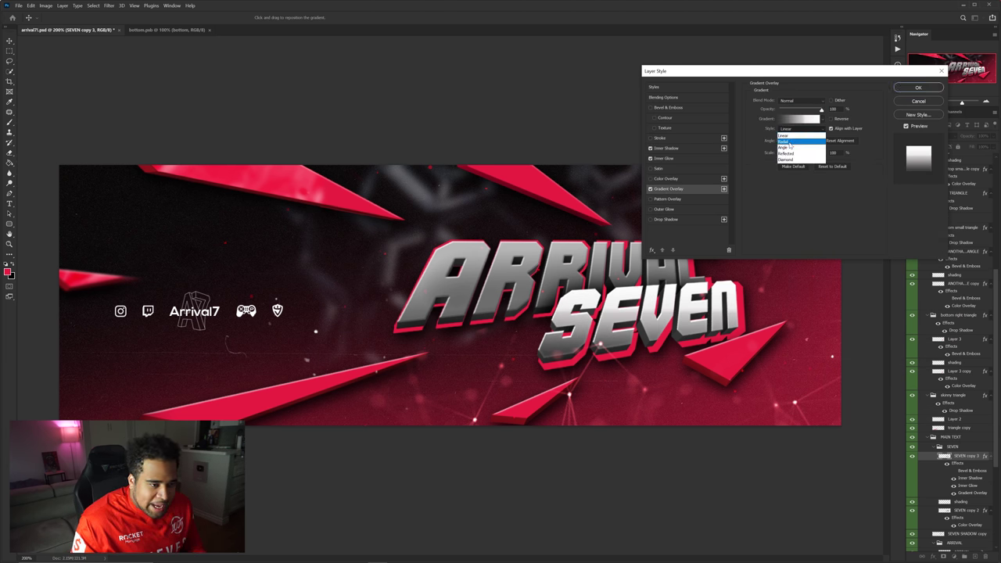
click(788, 133)
click(792, 136)
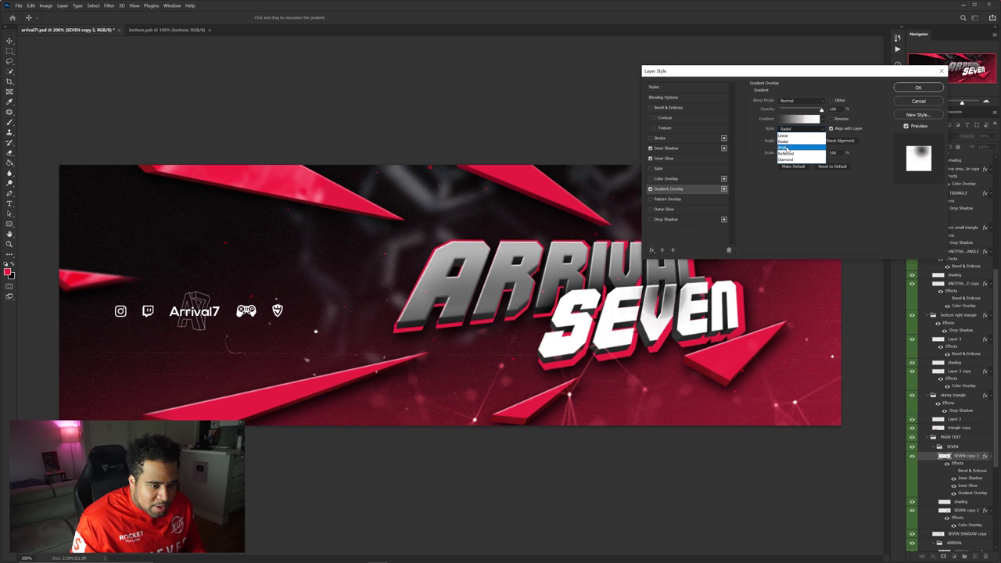
click(785, 137)
drag(662, 291, 668, 288)
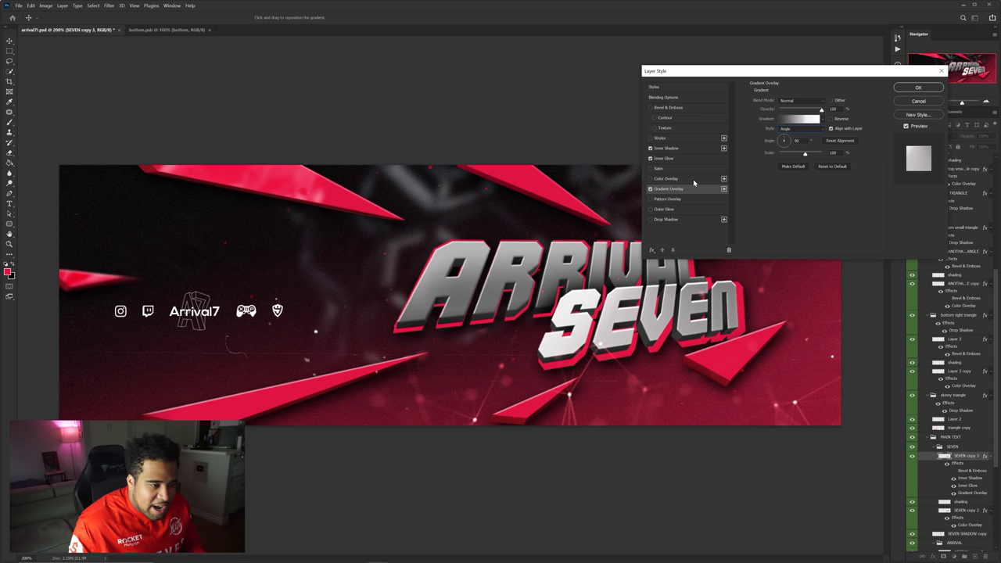
Add a Satin effect to the SEVEN text and apply the layer style.
click(659, 169)
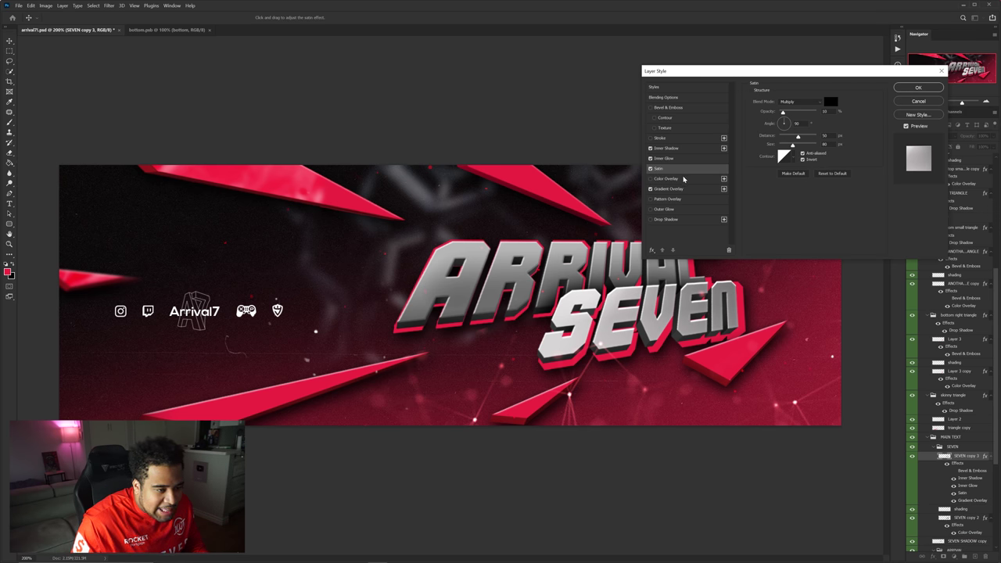
click(670, 149)
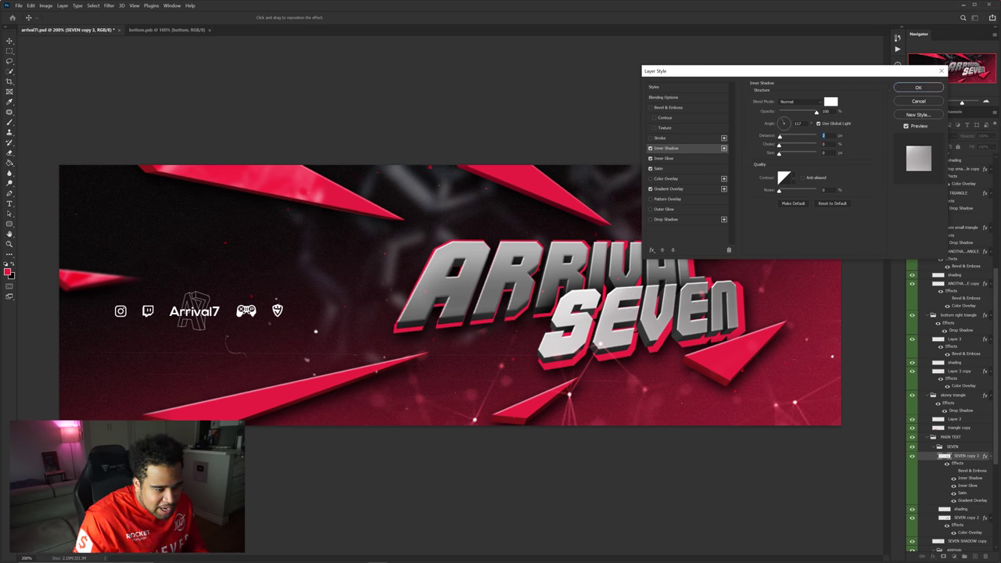
click(918, 87)
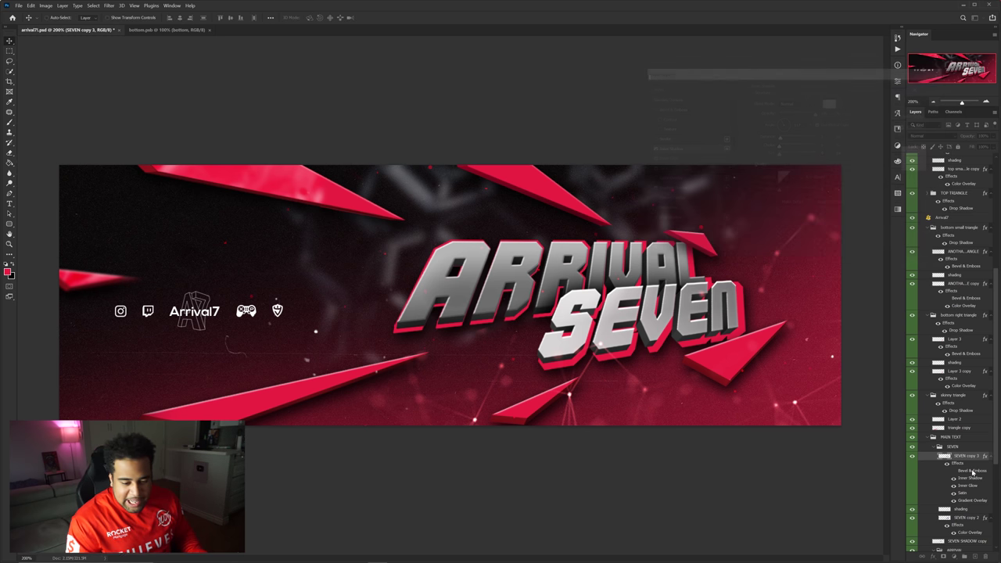
Copy the SEVEN text's layer style and paste it onto the ARRIVAL text so both words share the same look.
right_click(972, 460)
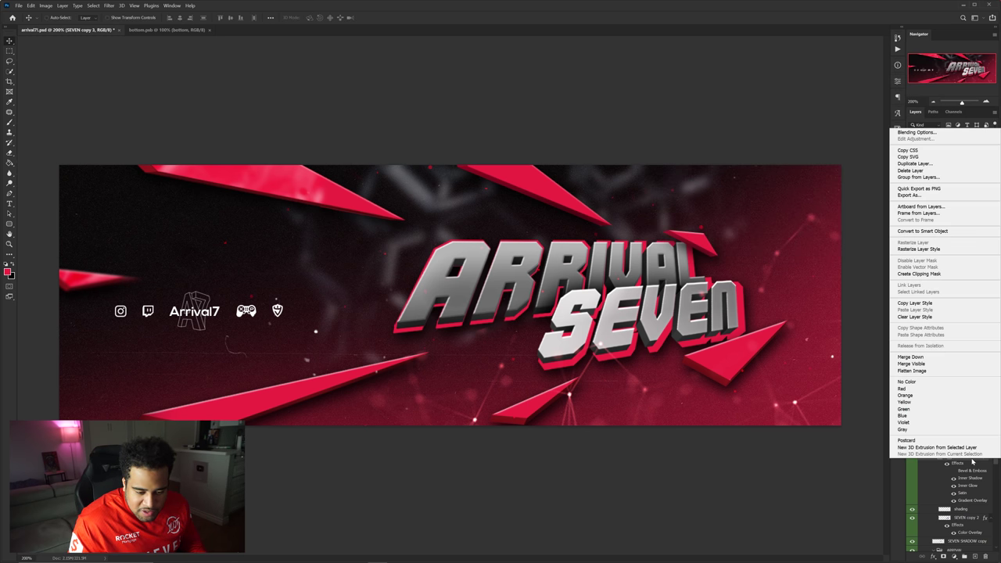
click(913, 302)
ctrl+click(648, 260)
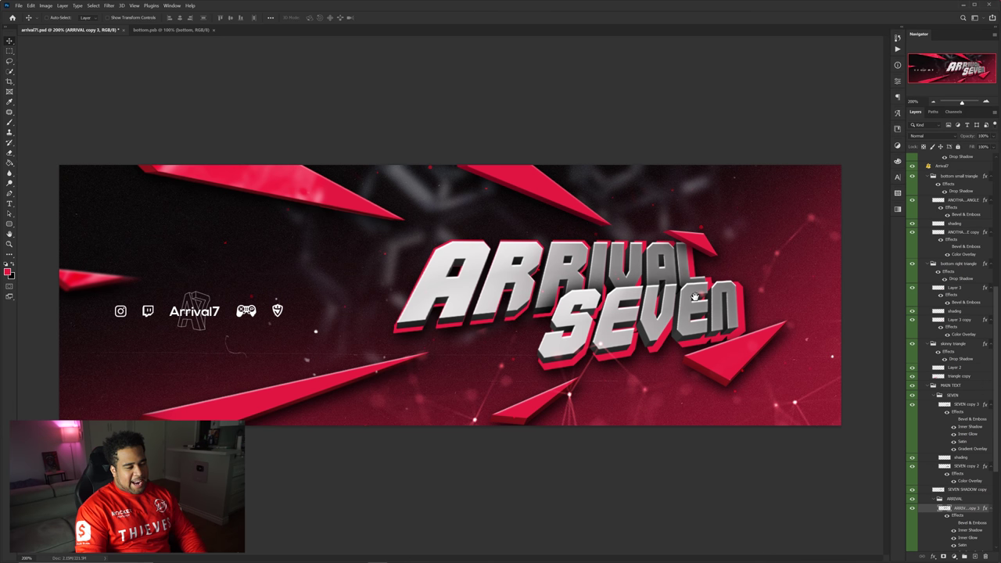
drag(739, 296, 695, 330)
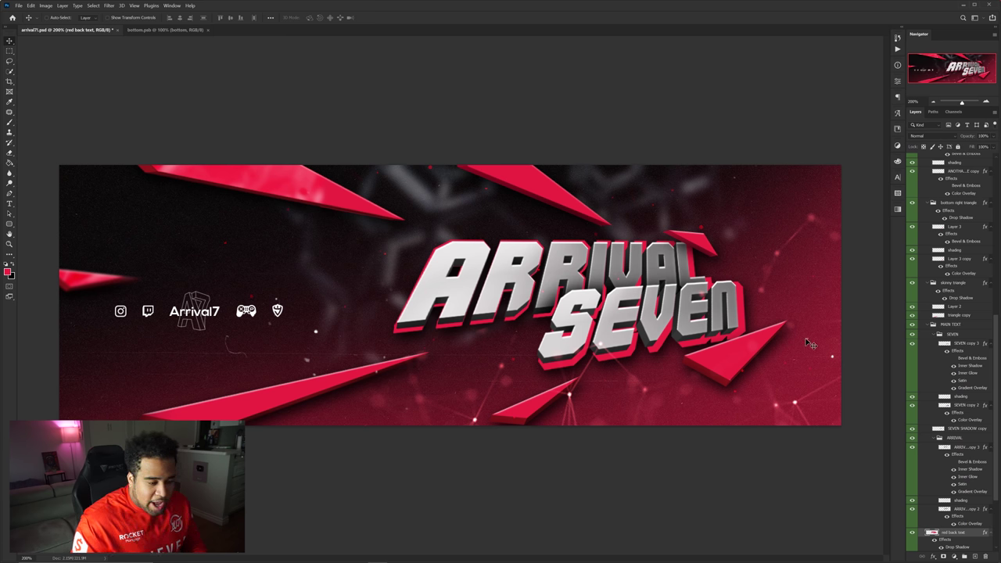
Warp the red back text so its red edge shows only beneath the title letters.
key(ctrl+t)
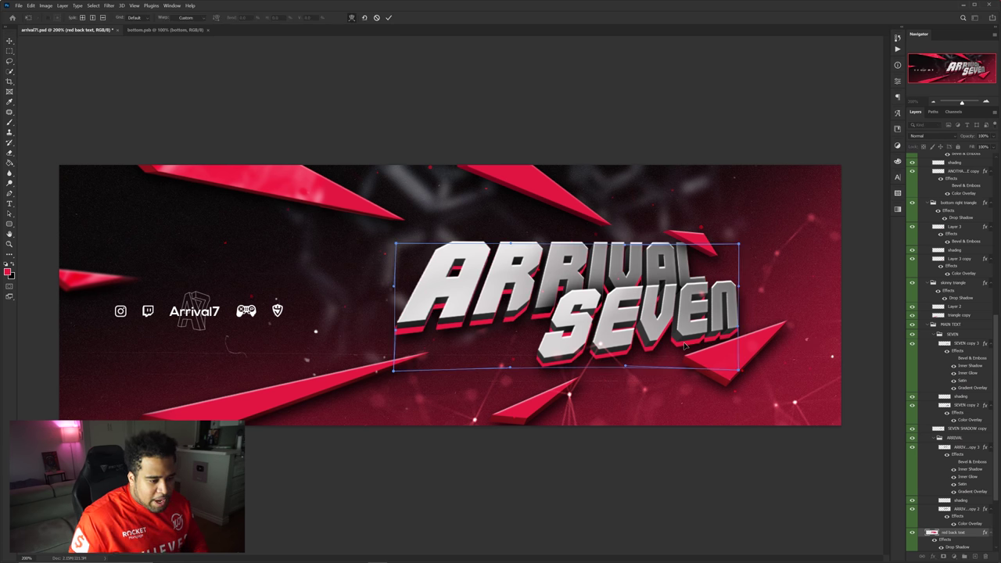
key(Escape)
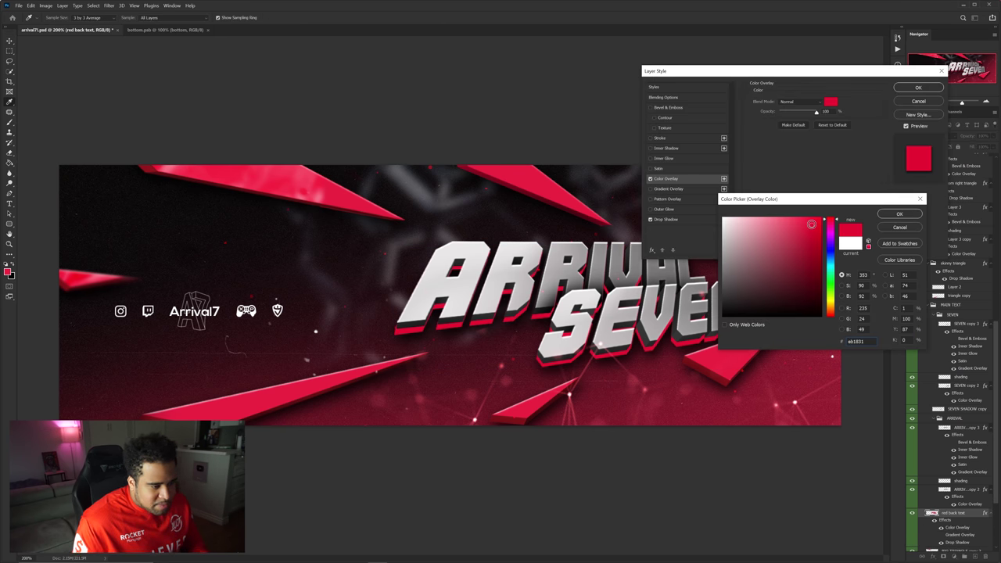
Give the red back text a solid red Color Overlay, adjust its Drop Shadow opacity and apply the layer style.
drag(811, 224, 808, 227)
click(899, 214)
click(666, 219)
drag(802, 117, 791, 113)
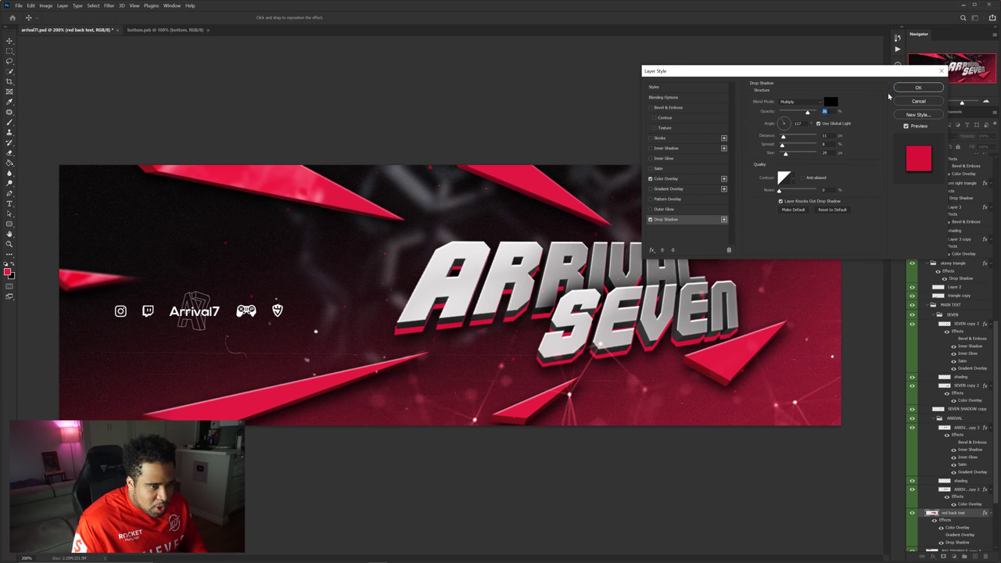
click(917, 87)
Move the row of social icons, sponsor logos and Arrival7 logo closer to the title, and reposition the blurred metal shapes in the background.
key(ctrl+minus)
scroll(313, 313, up, 2)
drag(253, 308, 447, 258)
ctrl+click(562, 272)
shift+click(499, 270)
key(ctrl+z)
key(ctrl+z)
key(ctrl+z)
ctrl+shift+click(416, 288)
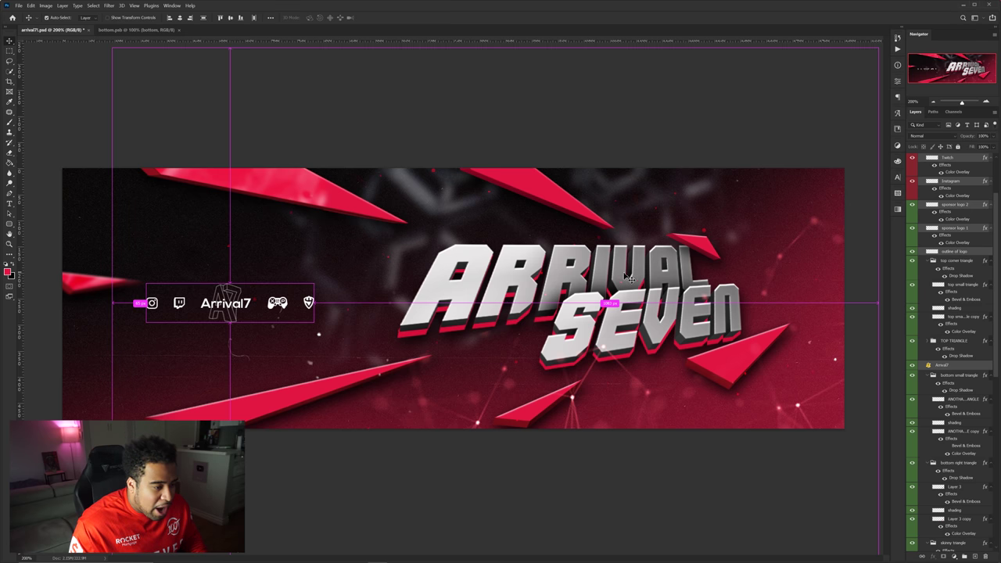
ctrl+click(406, 186)
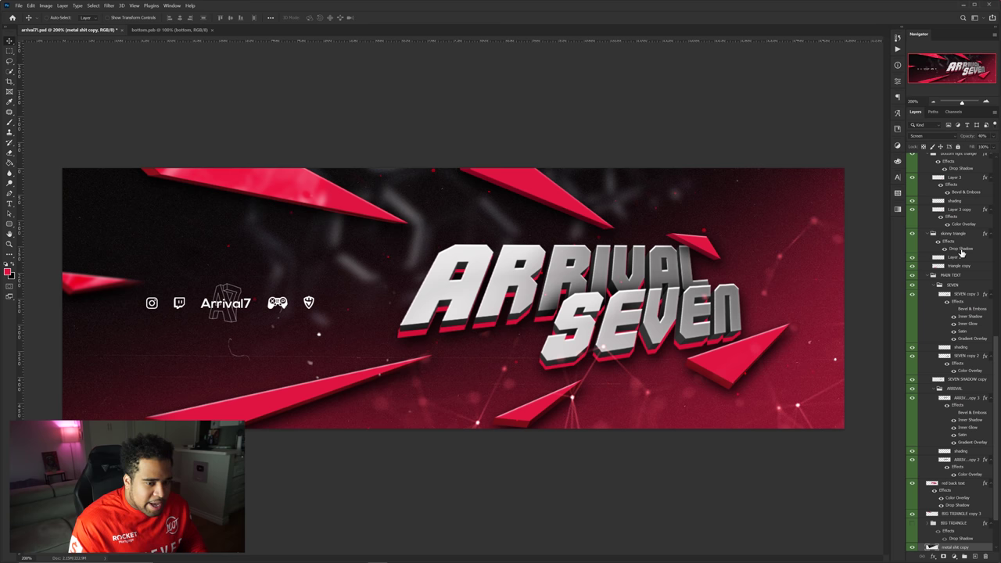
Create a new empty layer directly above the FINAL group.
scroll(951, 215, up, 15)
click(947, 177)
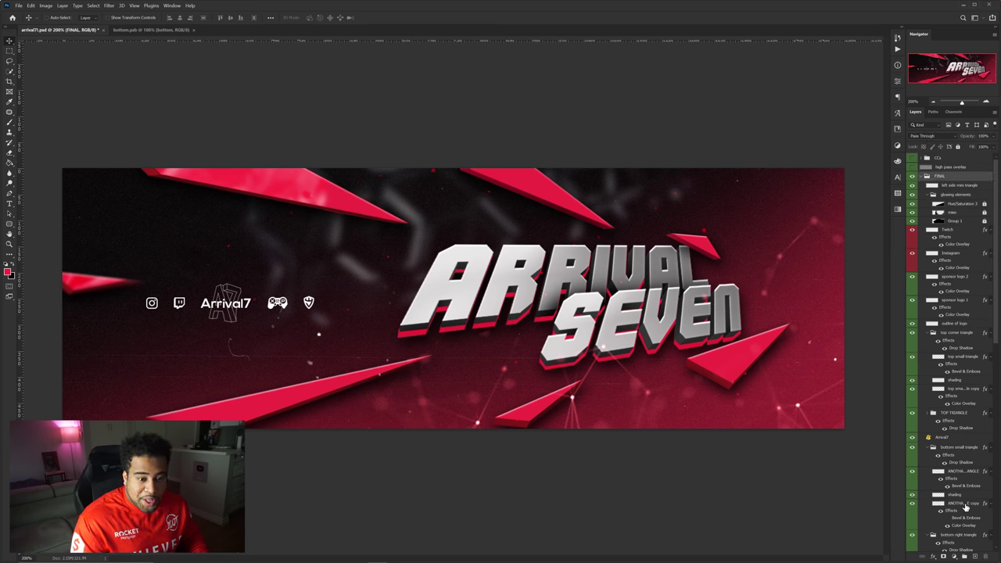
click(973, 557)
drag(958, 187, 949, 173)
Paint large soft spots over the title on the new layer with a soft brush in the dark red sampled from the background.
key(b)
drag(690, 268, 646, 266)
alt+click(767, 275)
alt+click(766, 273)
drag(561, 287, 597, 290)
drag(558, 300, 519, 303)
drag(504, 311, 557, 319)
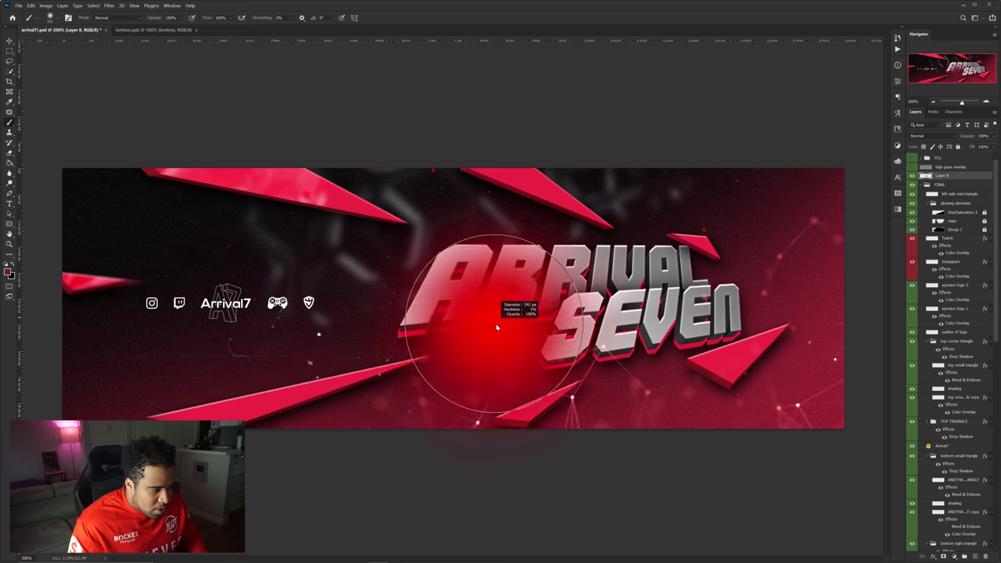
click(522, 322)
key(ctrl+z)
drag(655, 289, 668, 287)
click(679, 251)
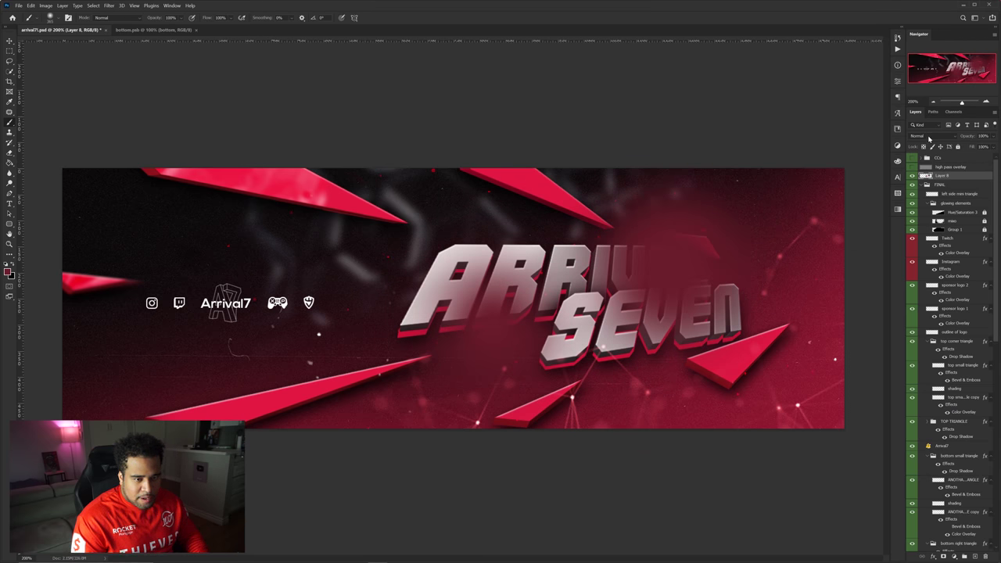
Set the glow layer to Linear Dodge (Add) and adjust its Hue/Saturation to hue -3, saturation +16 and lightness +10.
click(928, 136)
click(913, 210)
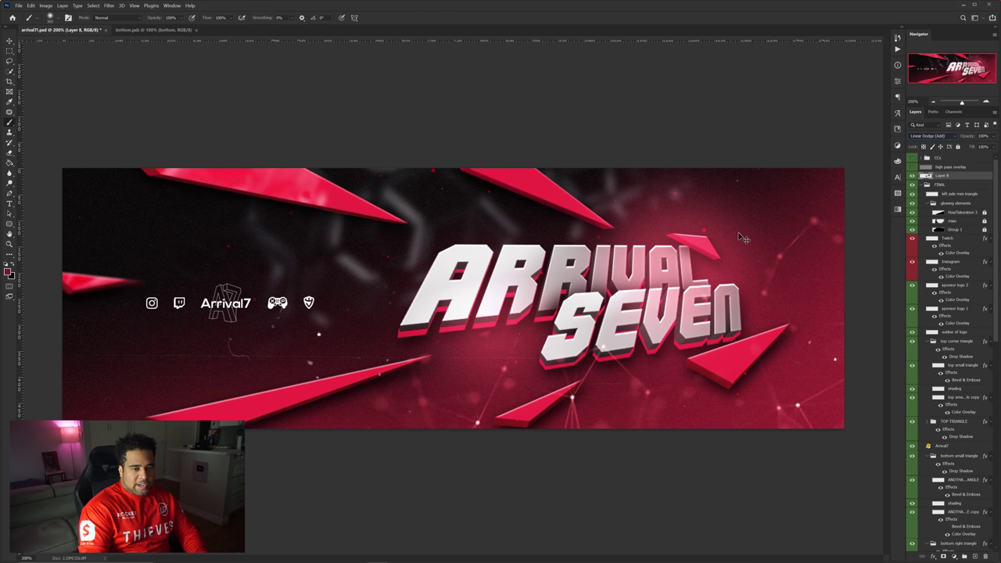
key(v)
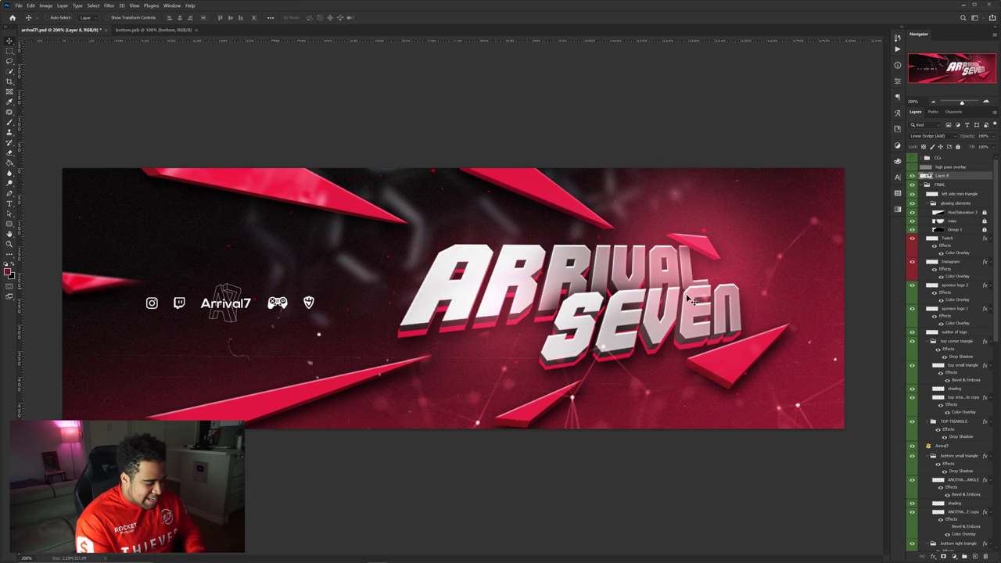
key(ctrl+u)
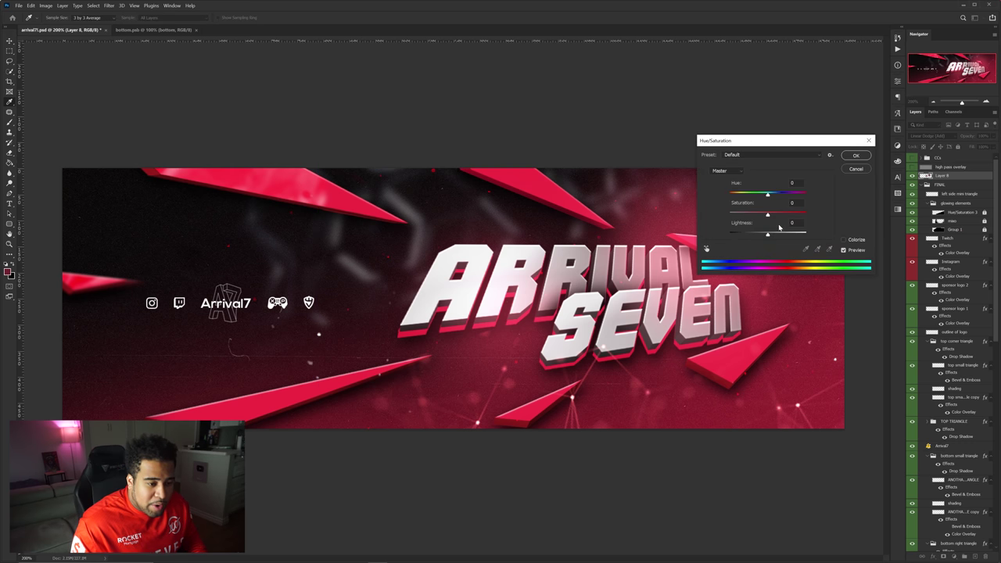
mouse_move(771, 235)
mouse_down()
mouse_move(798, 213)
mouse_move(759, 235)
mouse_move(772, 234)
mouse_up()
drag(767, 193, 761, 196)
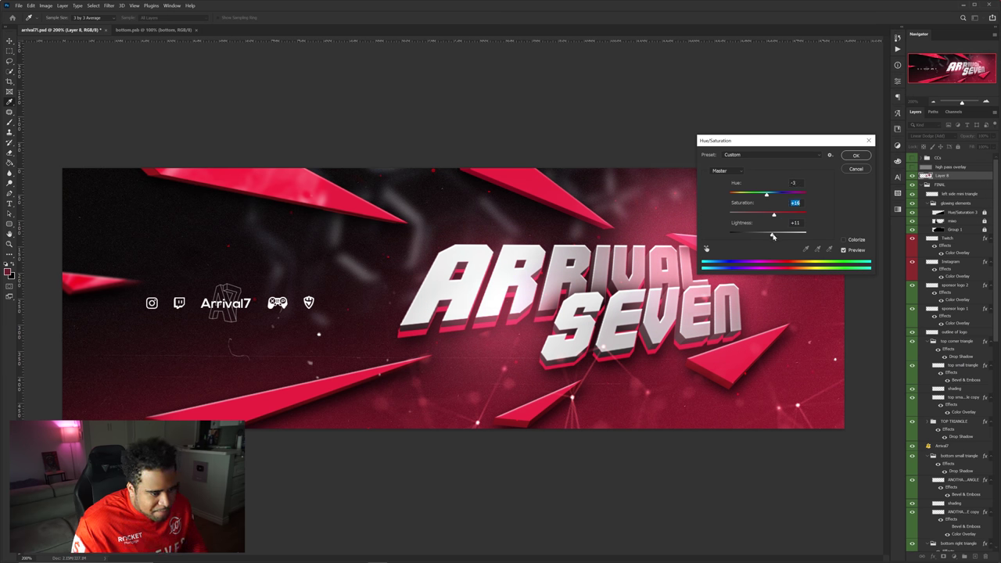
drag(772, 236, 772, 236)
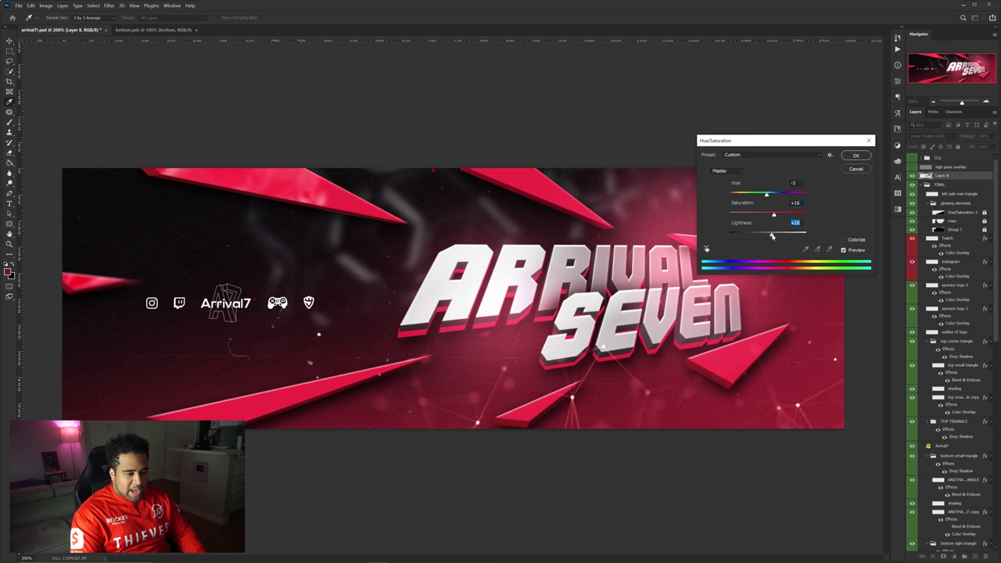
click(856, 156)
Shift the glow layer right and down behind the title and lower its opacity.
key(ctrl+minus)
key(ctrl+plus)
key(ctrl+minus)
key(ctrl+plus)
ctrl+click(435, 344)
drag(435, 344, 544, 300)
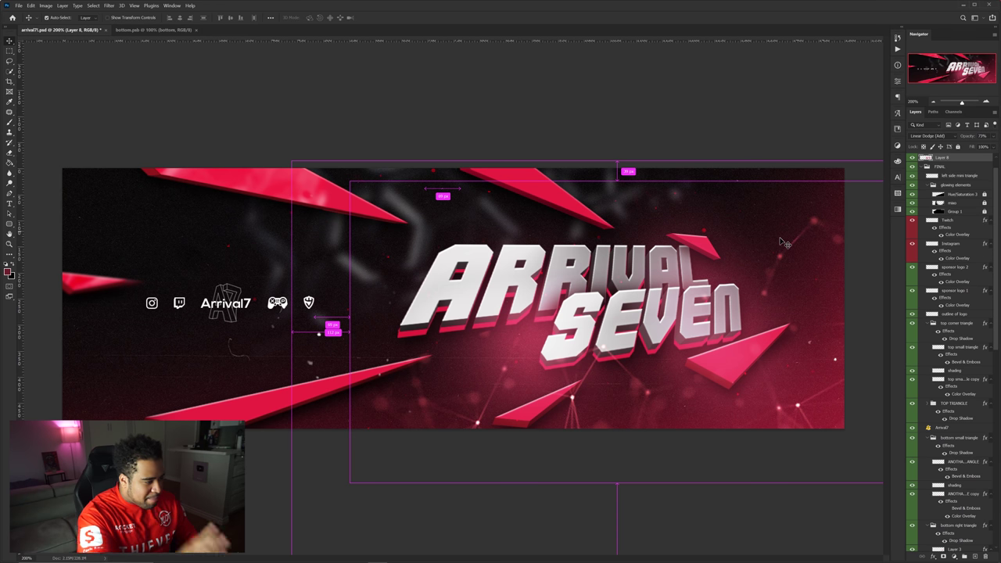
drag(784, 243, 784, 243)
key(ctrl+minus)
key(ctrl+plus)
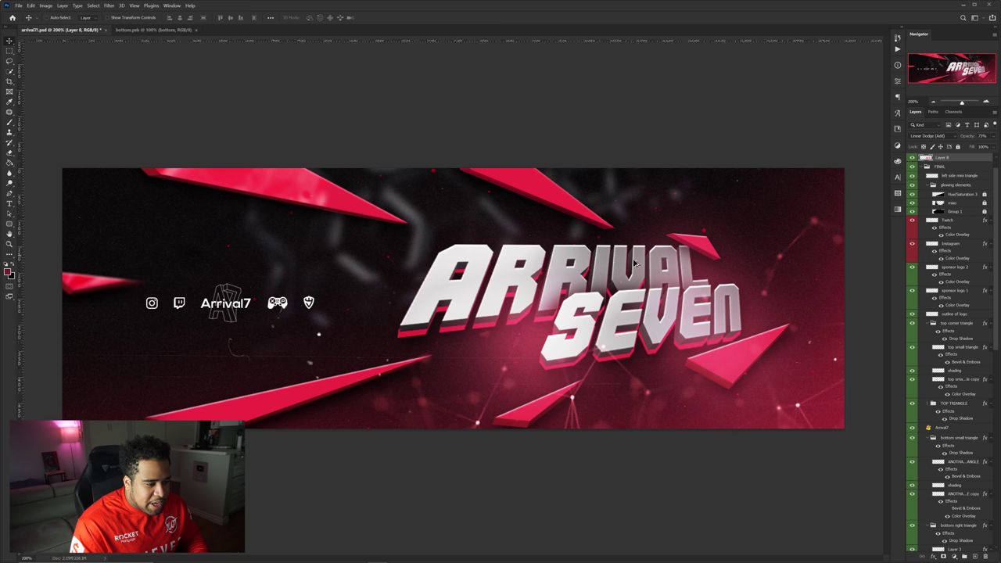
Add a Color Balance adjustment above the glow layer, push the midtones toward cyan, green and blue, and compare the banner with and without it.
scroll(966, 202, up, 2)
click(956, 556)
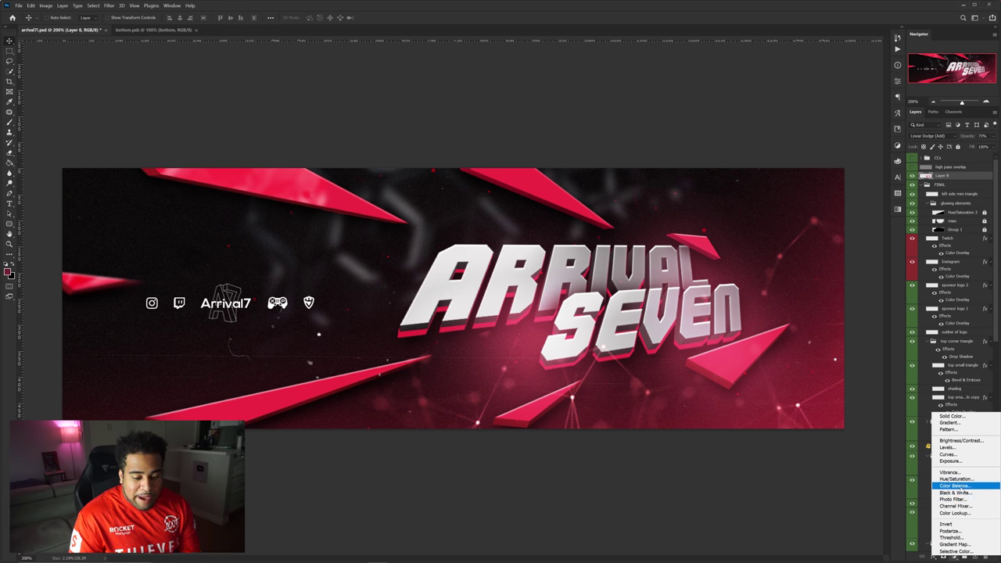
click(954, 486)
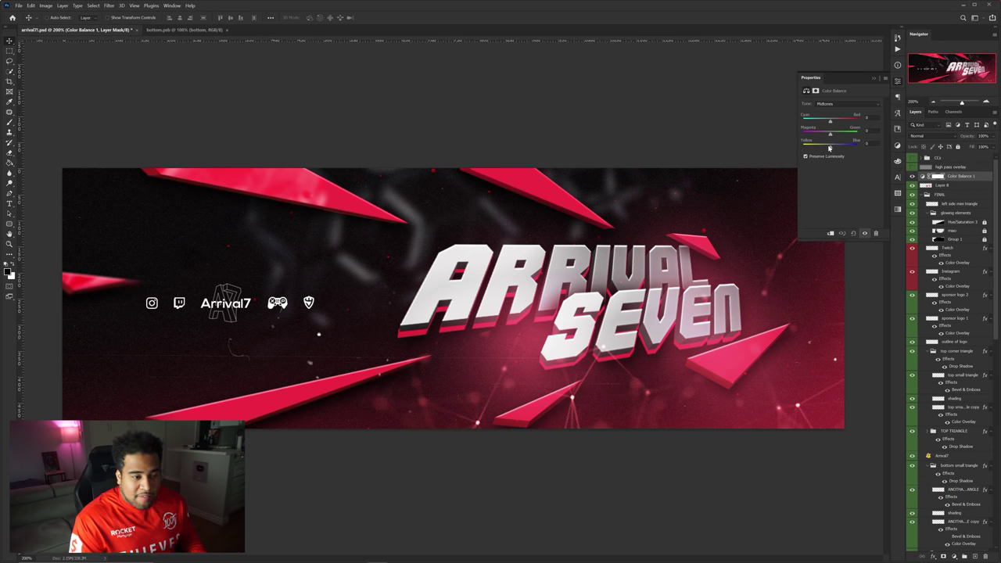
mouse_move(821, 136)
mouse_down()
mouse_move(836, 138)
mouse_move(825, 122)
mouse_move(839, 137)
mouse_up()
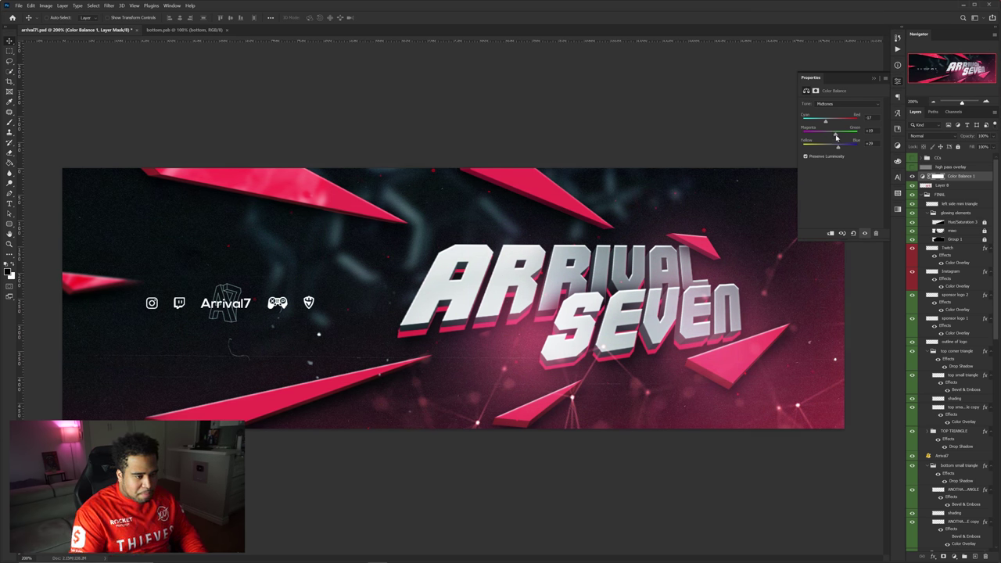
click(897, 81)
click(912, 177)
click(912, 177)
scroll(693, 243, down, 2)
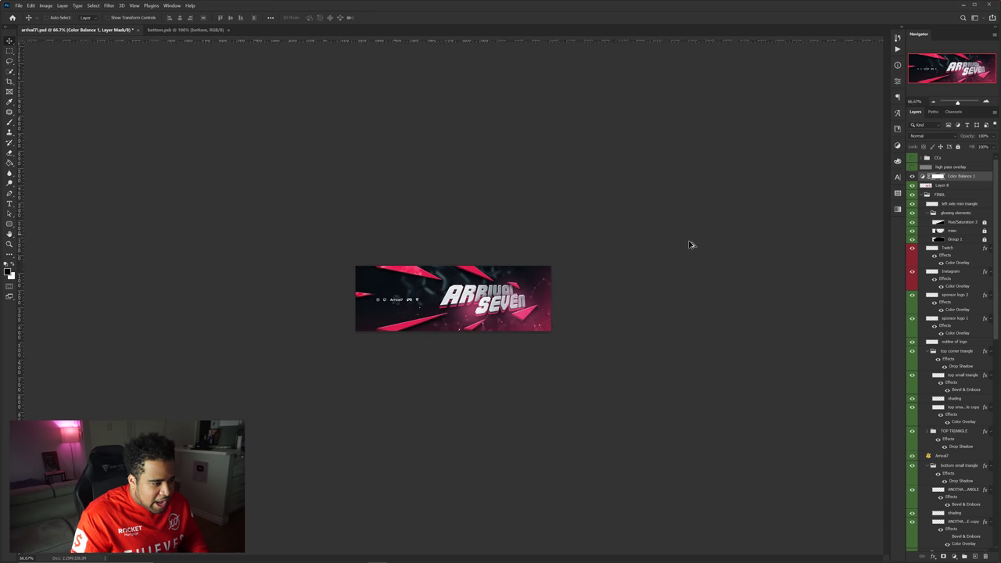
key(ctrl+plus)
key(ctrl+plus)
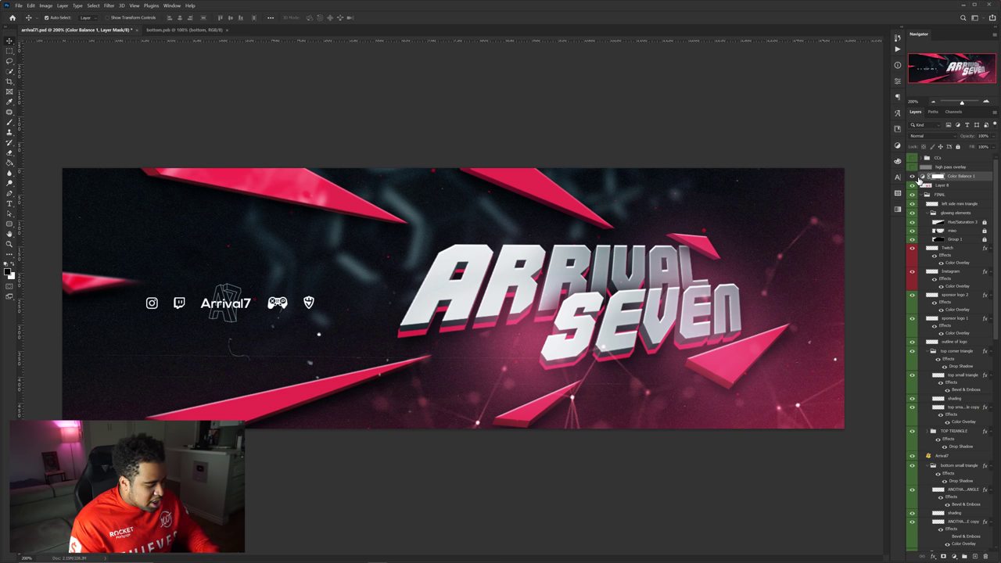
Merge all visible layers into a new layer above the Color Balance and convert it to a smart object.
key(ctrl+shift+alt+e)
right_click(939, 176)
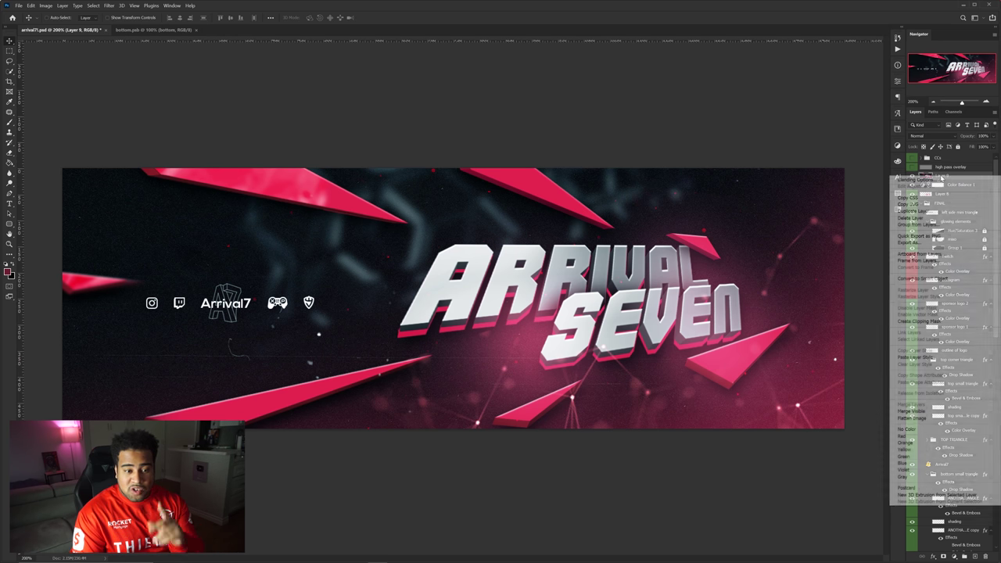
click(917, 280)
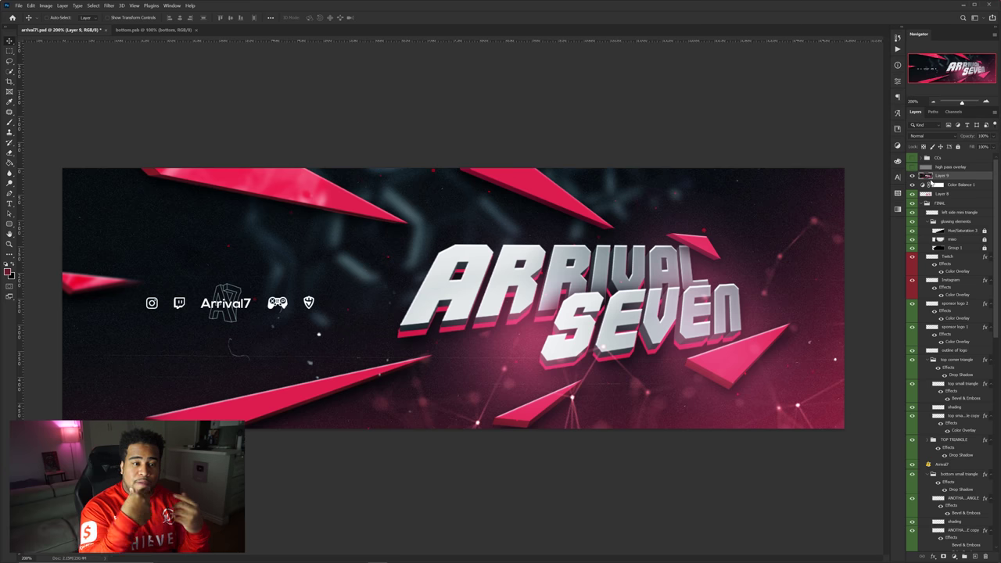
In Camera Raw, set contrast +25, highlights +38, shadows +2, whites +18, blacks -26, texture +28, clarity +24, vibrance +6 and saturation +5.
key(ctrl+shift+a)
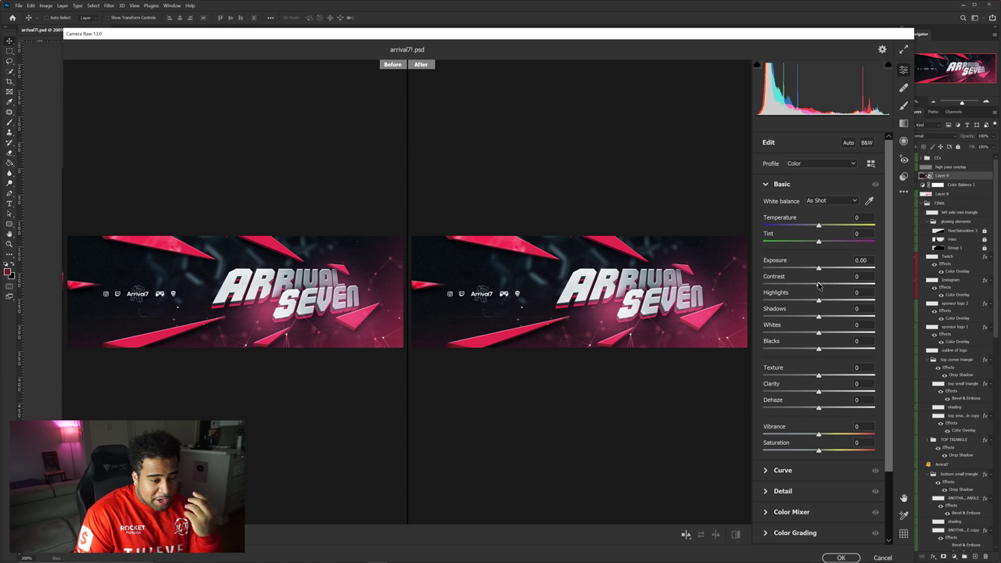
drag(820, 285, 840, 303)
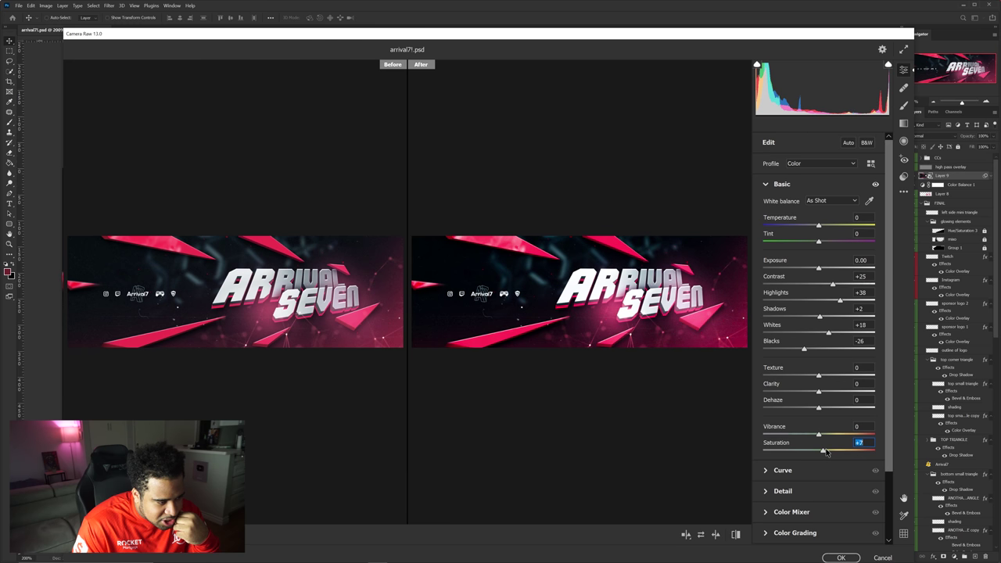
click(820, 434)
drag(820, 435, 822, 452)
mouse_move(823, 393)
mouse_down()
mouse_move(851, 395)
mouse_move(832, 396)
mouse_up()
drag(819, 376, 839, 379)
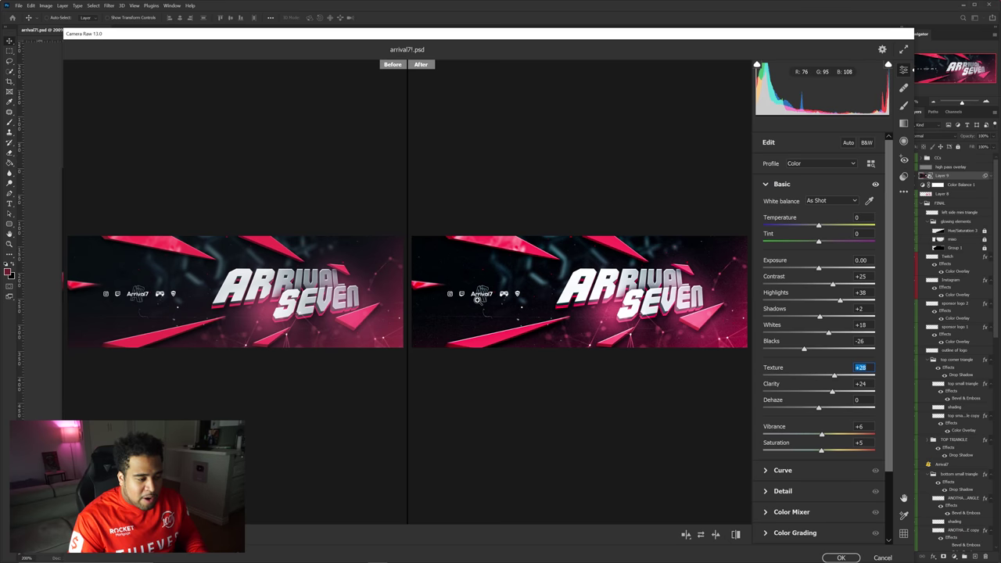
scroll(504, 285, up, 4)
scroll(556, 218, down, 6)
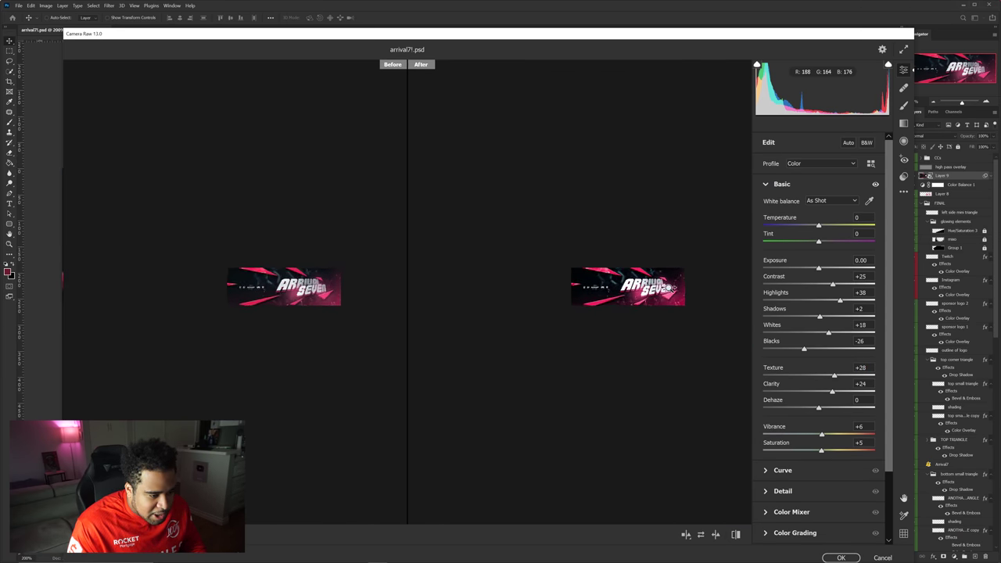
Set the Camera Raw temperature to +2, tint to +11 and sharpening to 33.
scroll(664, 287, up, 6)
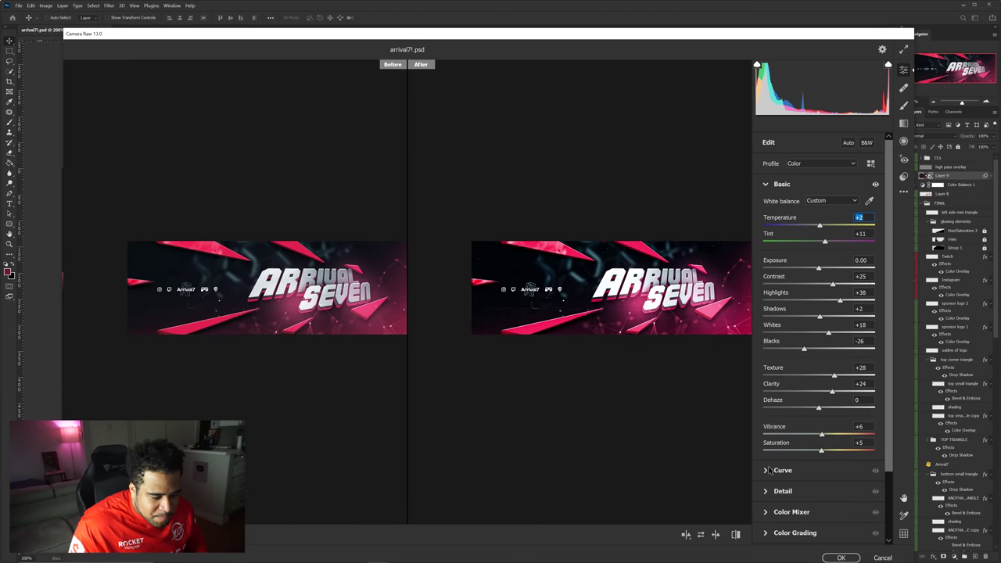
scroll(771, 448, down, 3)
click(766, 416)
drag(772, 251, 787, 255)
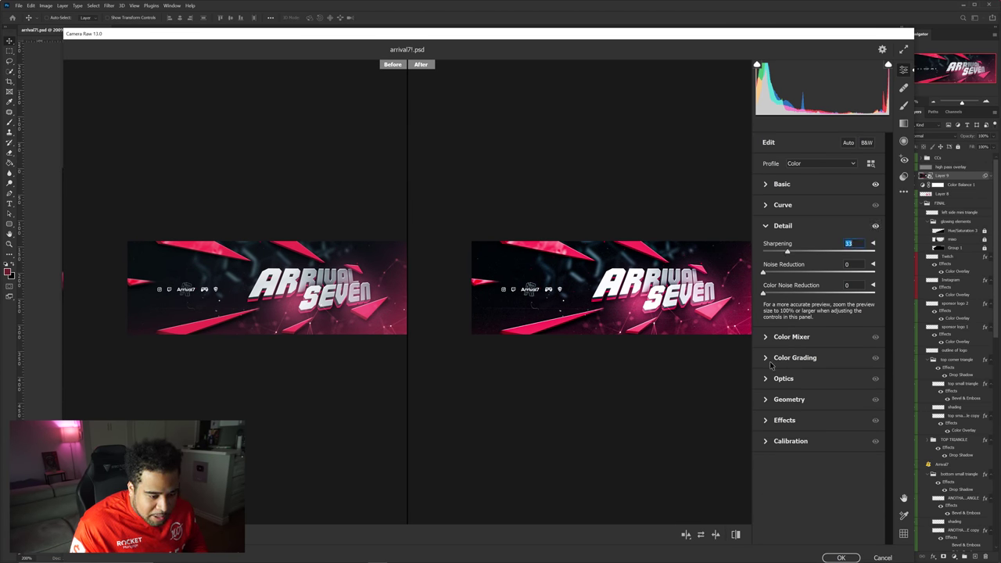
Set Color Mixer saturation to reds +40, oranges +29, yellows +7, greens -10, aquas +32, blues -1, purples -36, magentas -2, and apply Camera Raw.
click(770, 337)
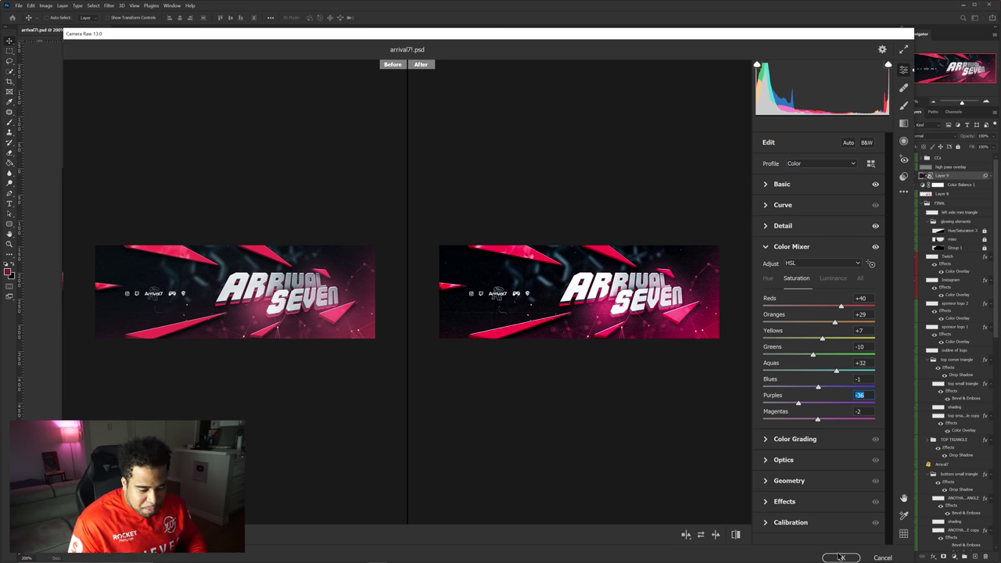
click(839, 556)
key(ctrl+minus)
key(ctrl+plus)
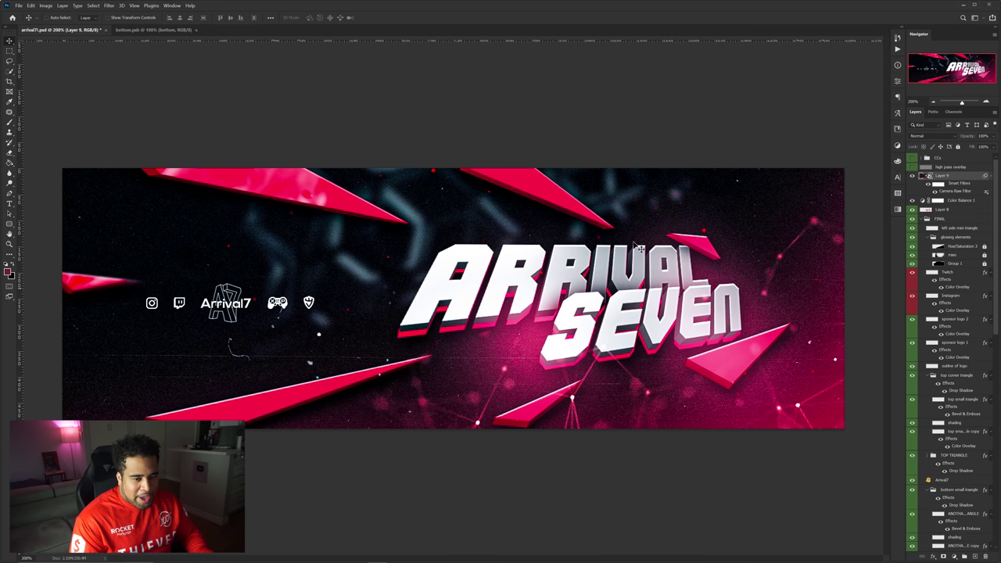
Stamp all visible layers into a new layer above Layer 9 and start an Iris Blur on it.
key(ctrl+alt+shift+e)
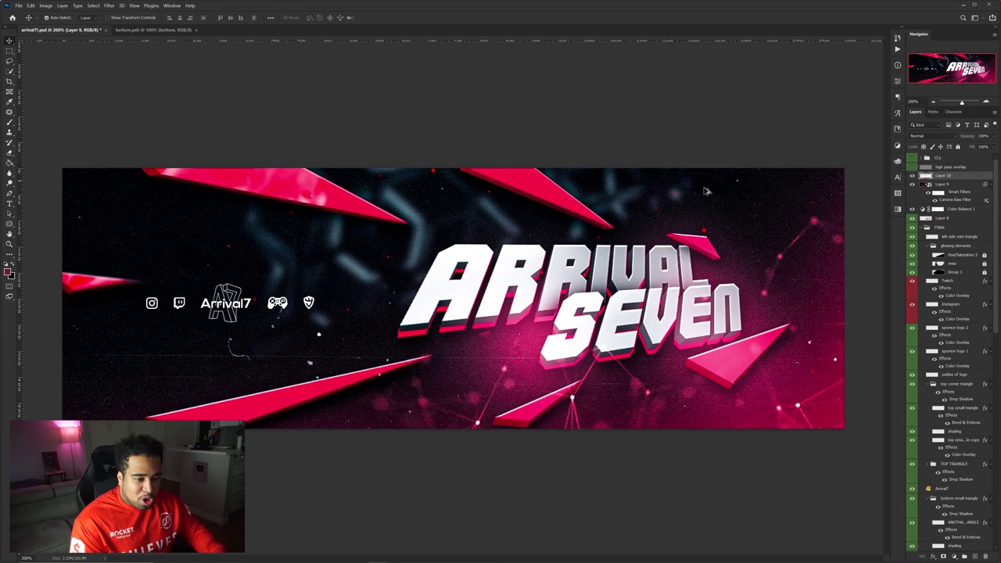
click(108, 5)
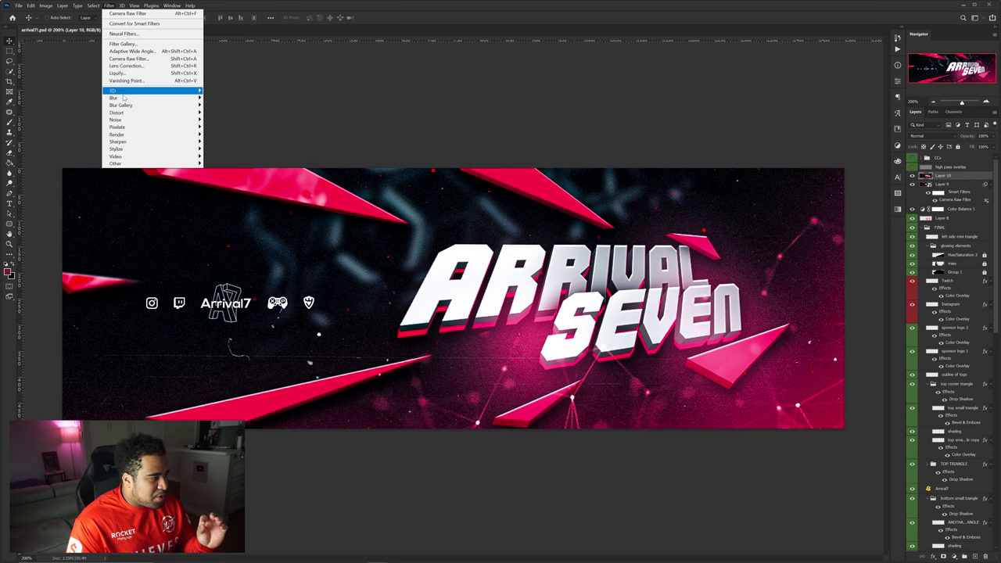
mouse_move(156, 105)
click(217, 113)
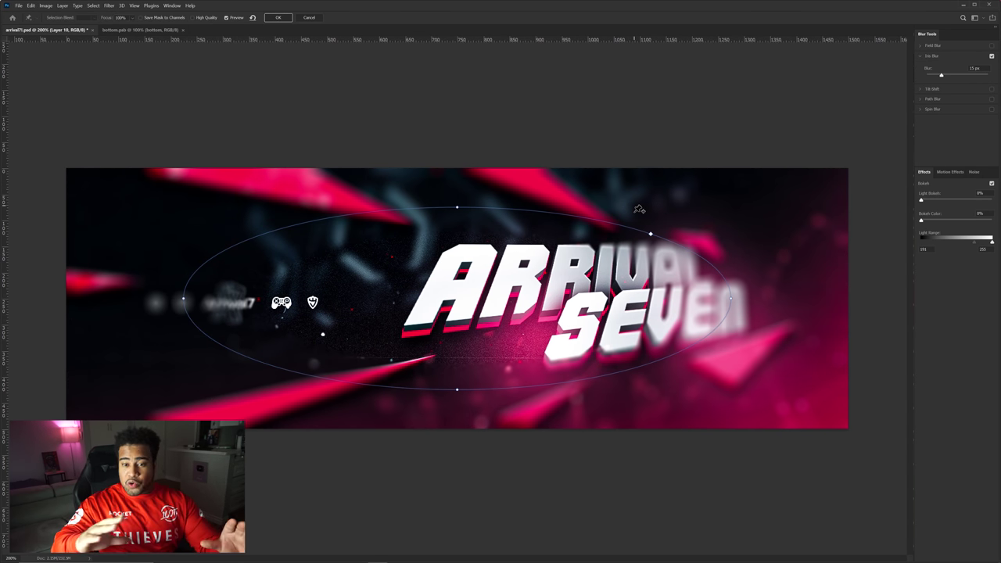
Enlarge and slightly tilt the iris ellipse around almost the whole banner, set the blur to 10 px, and apply it.
drag(731, 298, 878, 236)
drag(444, 208, 444, 160)
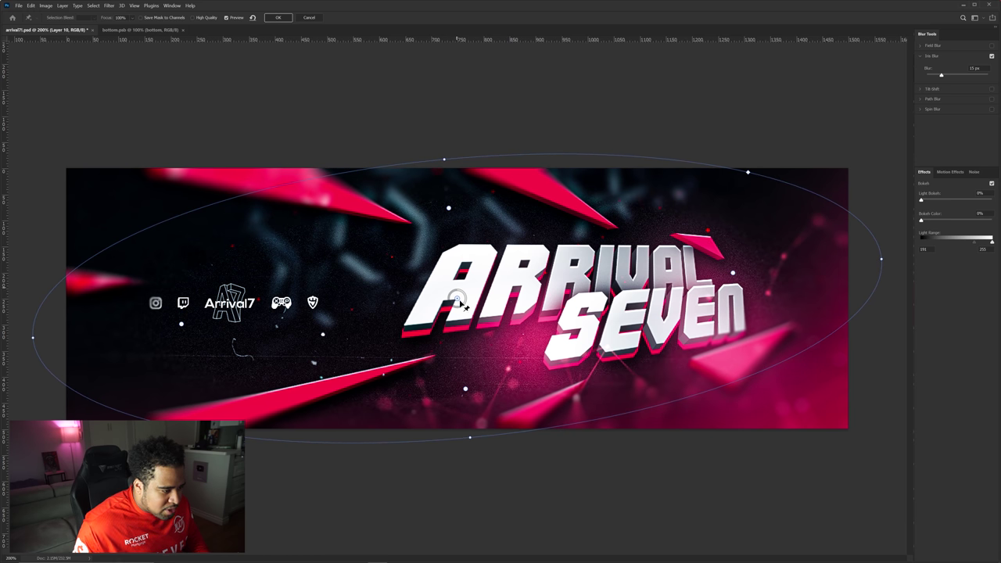
drag(462, 305, 431, 283)
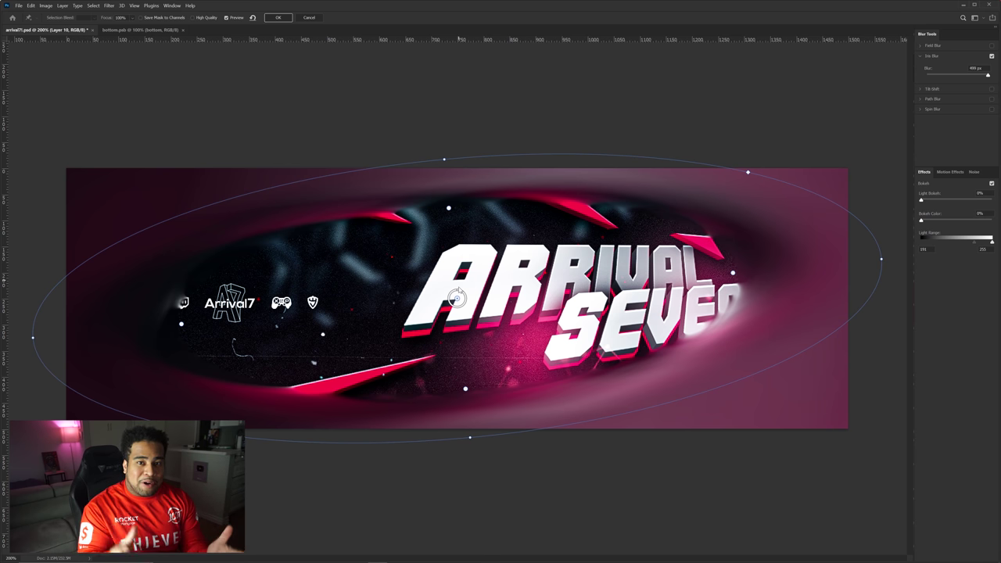
drag(457, 297, 452, 291)
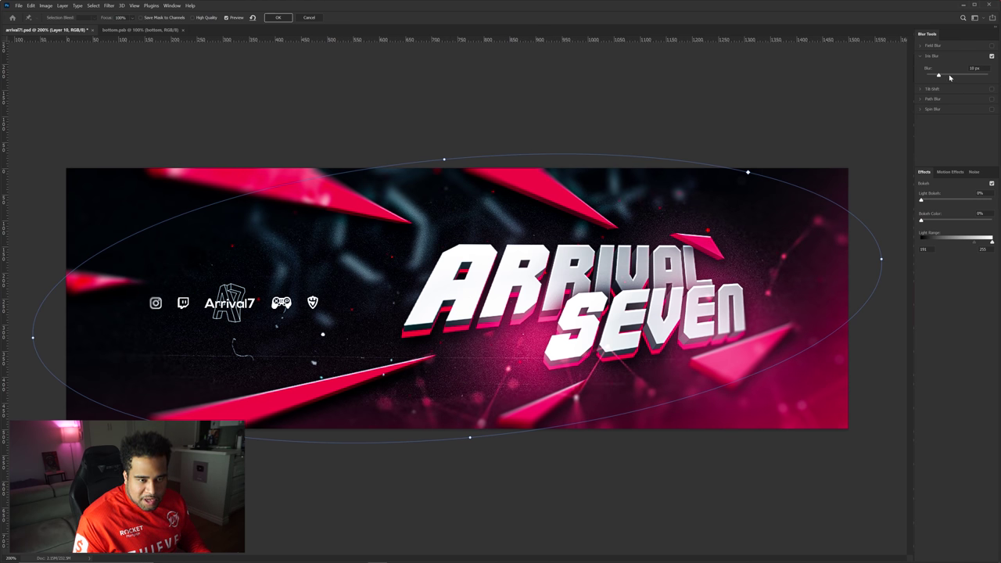
click(278, 18)
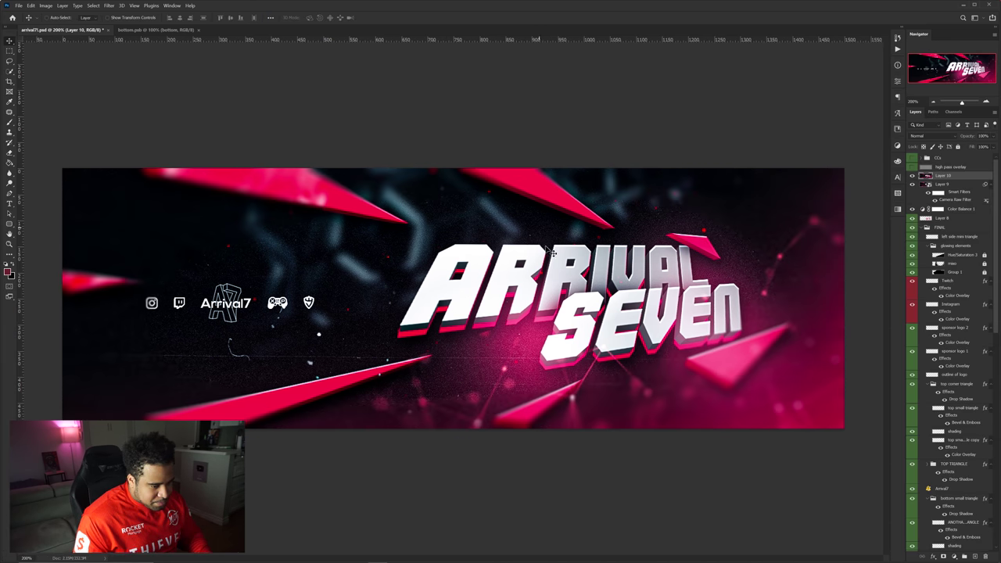
key(ctrl+minus)
key(ctrl+plus)
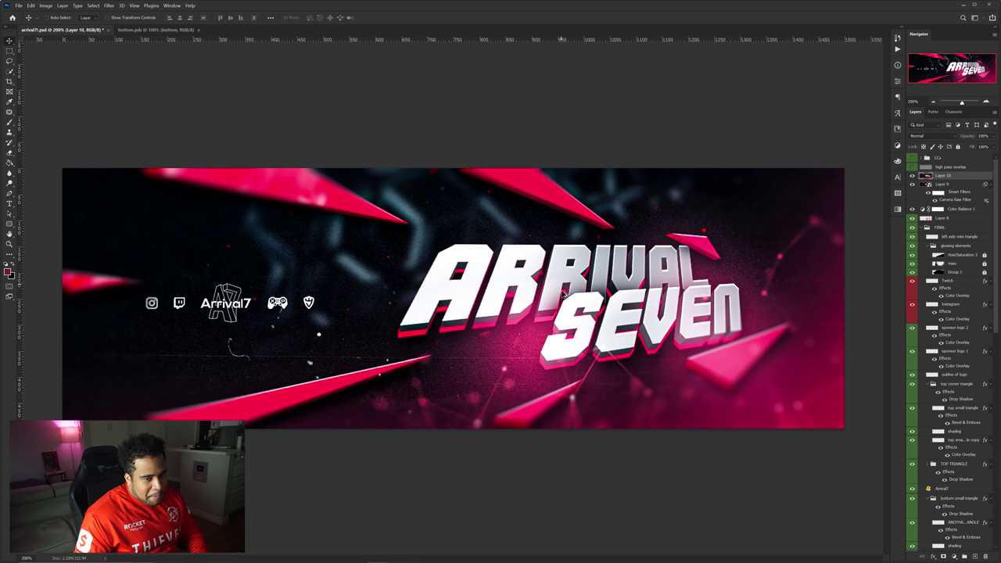
click(951, 556)
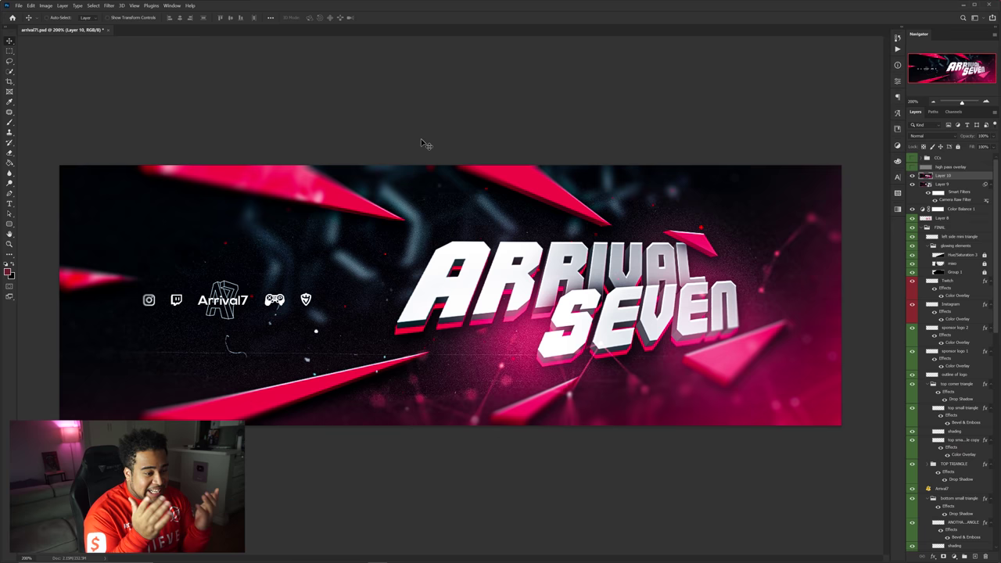
key(ctrl+minus)
key(ctrl+plus)
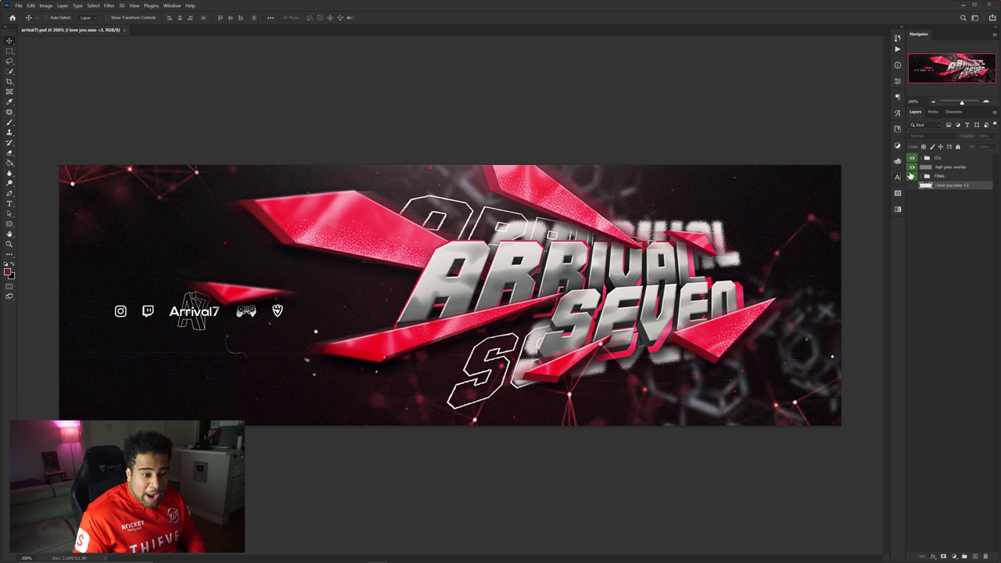
Paste the finished banner as a new layer above the CCs group in the original design and hide it.
click(944, 160)
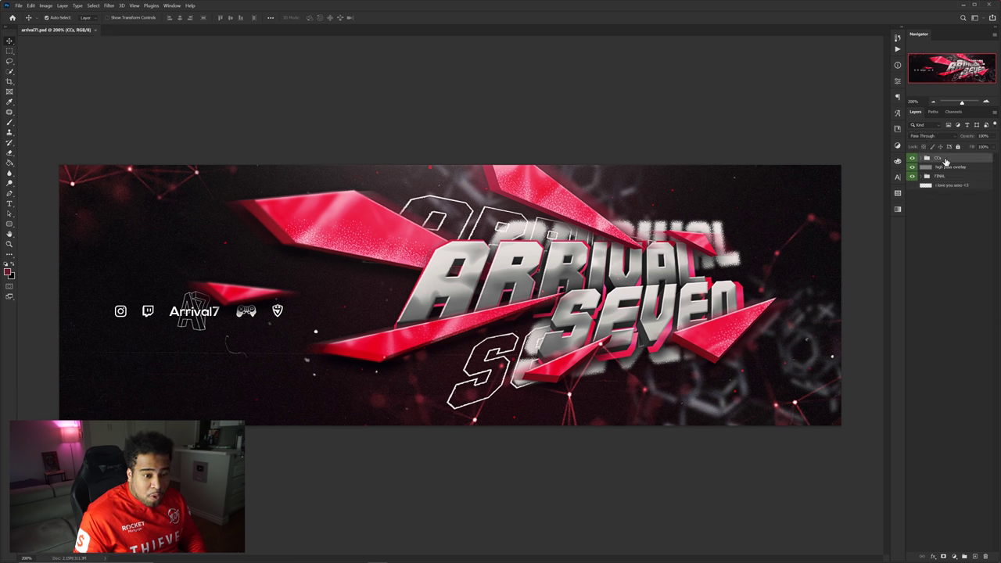
key(ctrl+v)
click(912, 157)
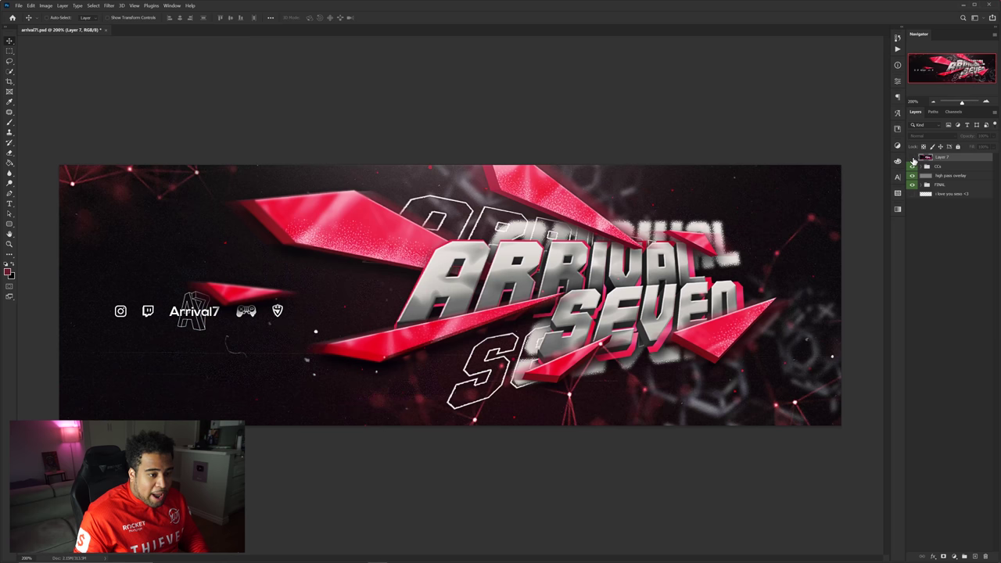
Compare the original and reworked banners at a reduced zoom by toggling the pasted layer's visibility.
key(ctrl+minus)
key(ctrl+minus)
click(911, 157)
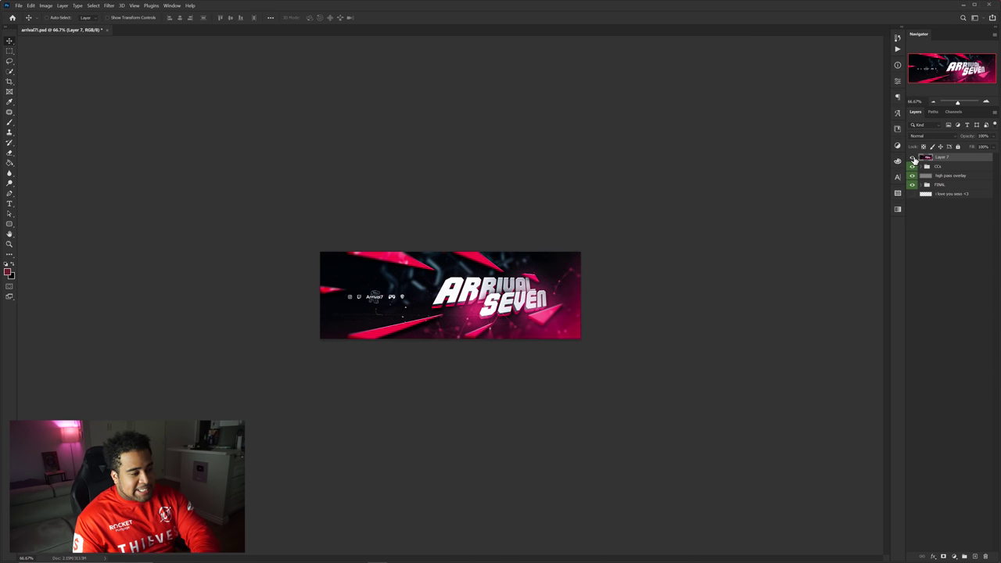
click(911, 157)
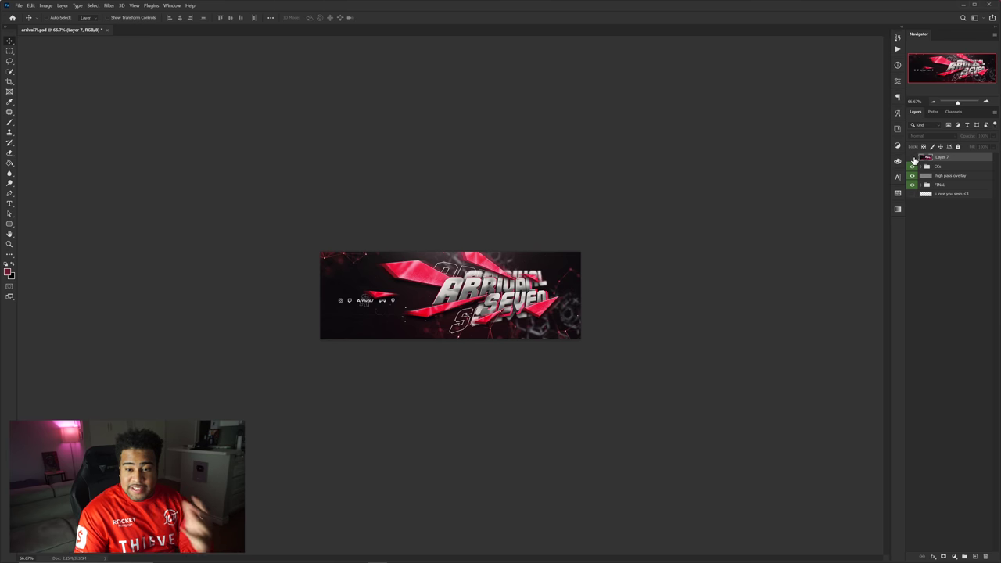
click(913, 158)
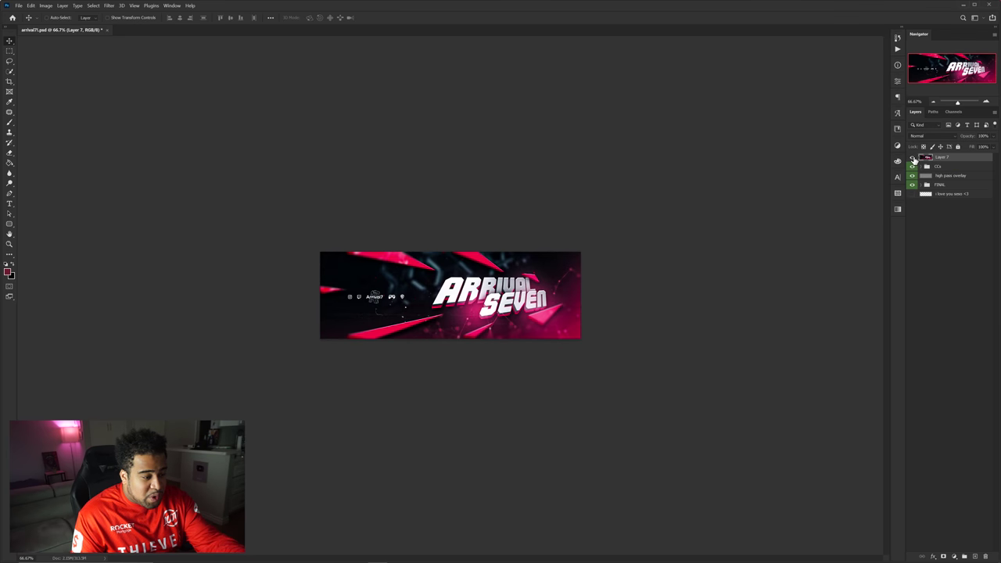
click(913, 158)
click(913, 158)
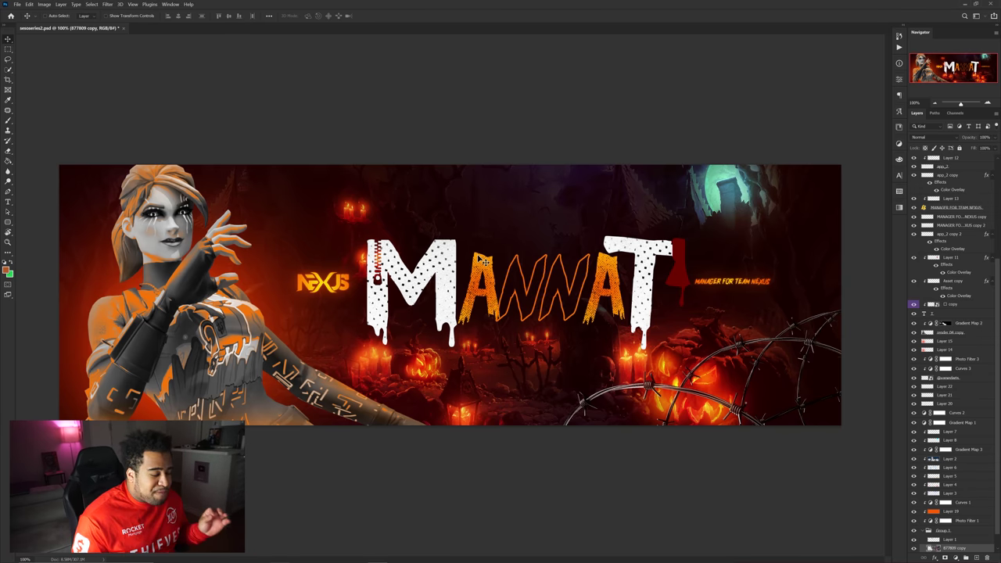
In the Halloween banner file, delete the Layer 15 and Layer 14 color overlays from the orange character render.
ctrl+click(244, 292)
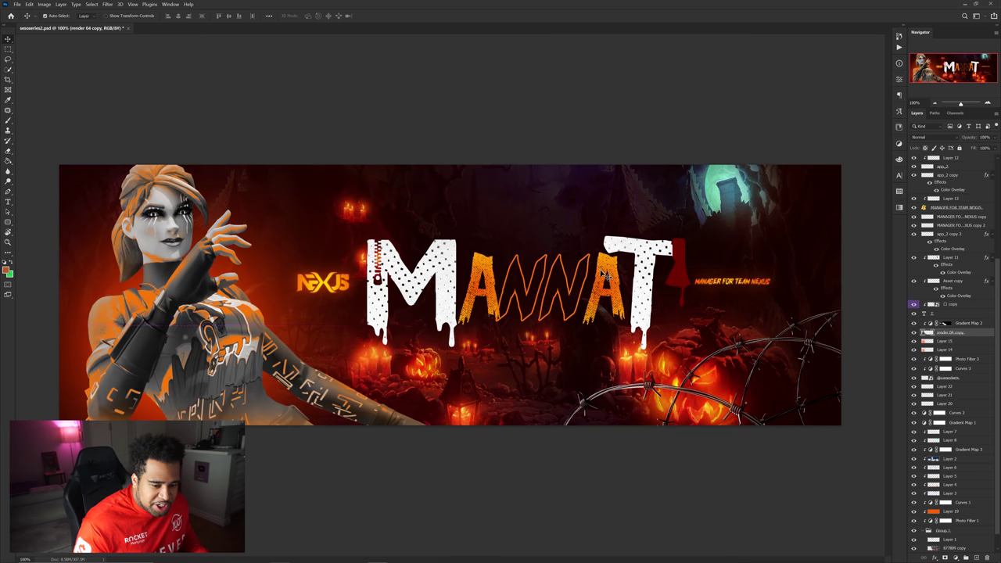
ctrl+click(274, 277)
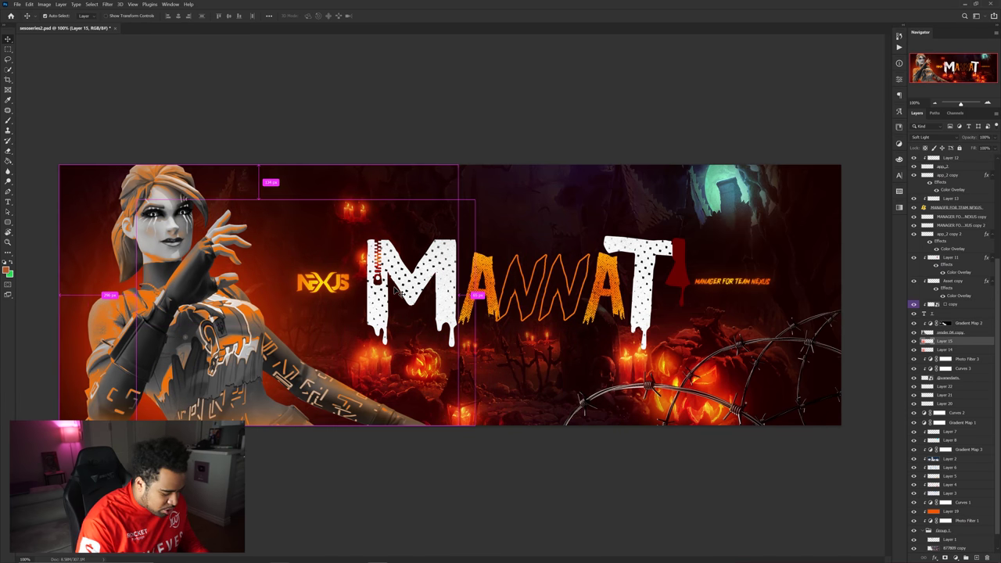
key(ctrl+BackSpace)
key(Delete)
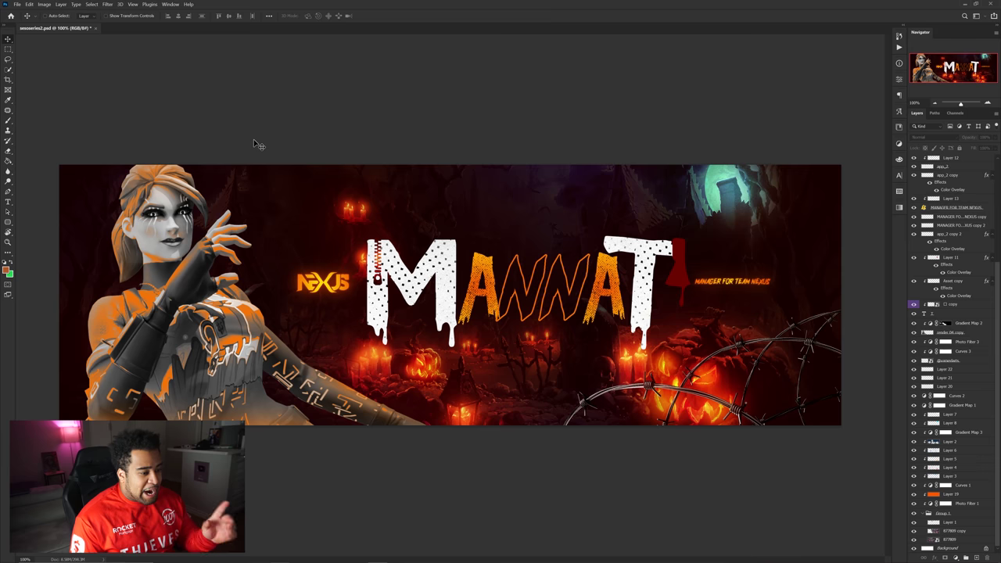
Delete Gradient Map 2, hide the orange character render, and place the IMG_3106 character enlarged on the banner's left side.
click(926, 332)
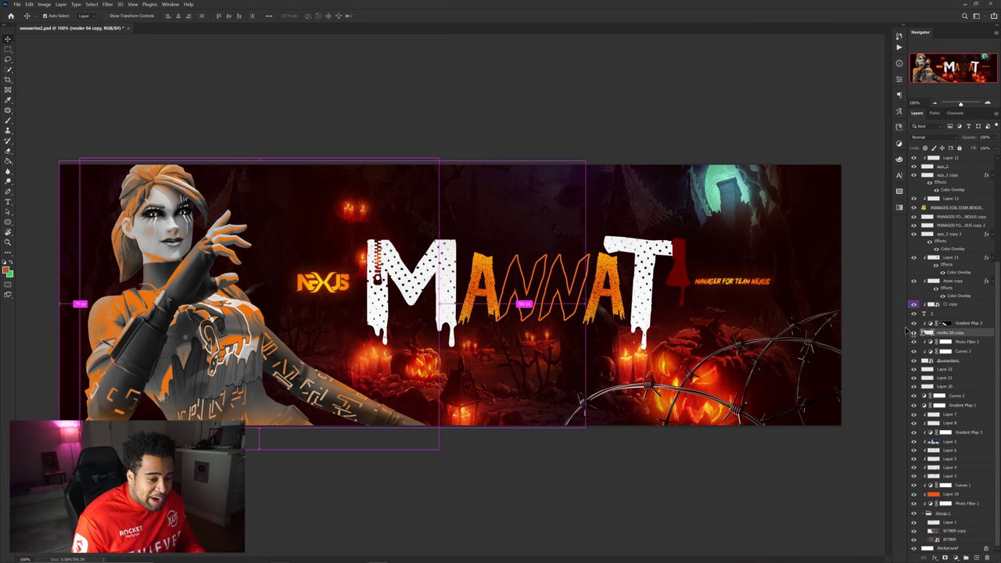
click(955, 324)
key(Delete)
key(Delete)
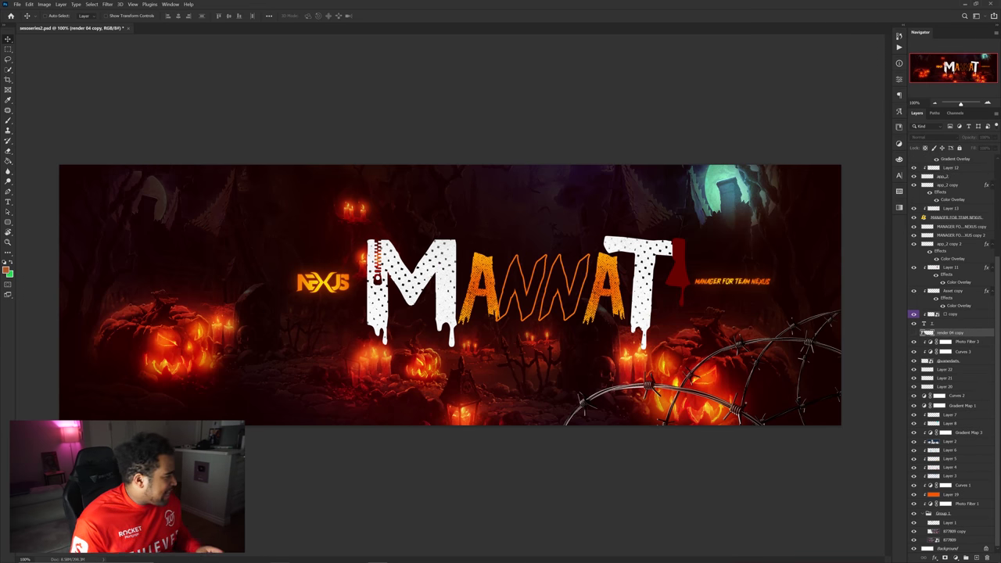
drag(52, 204, 286, 334)
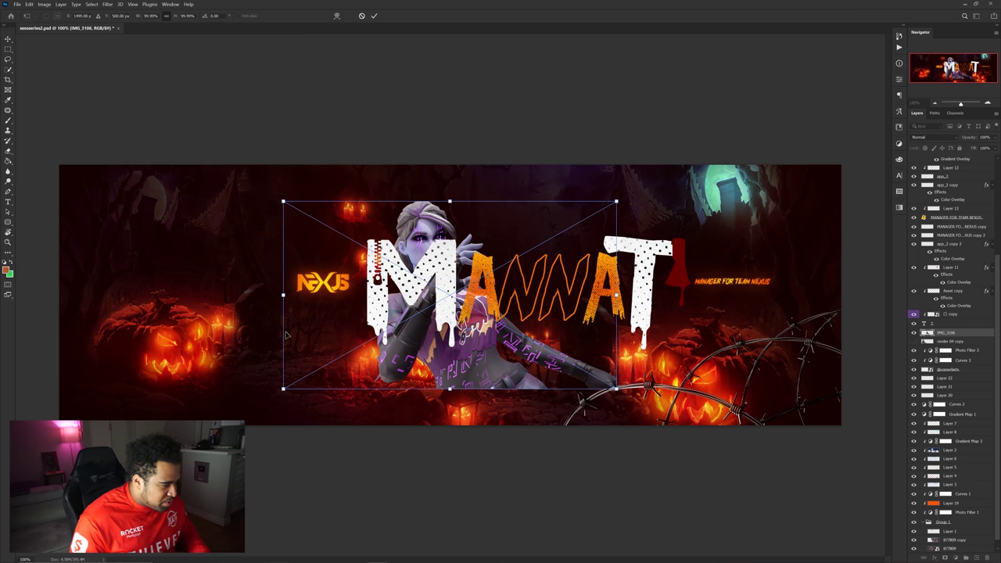
Try duplicating both 877809 background layers to the top of the layer stack, and undo it.
click(955, 539)
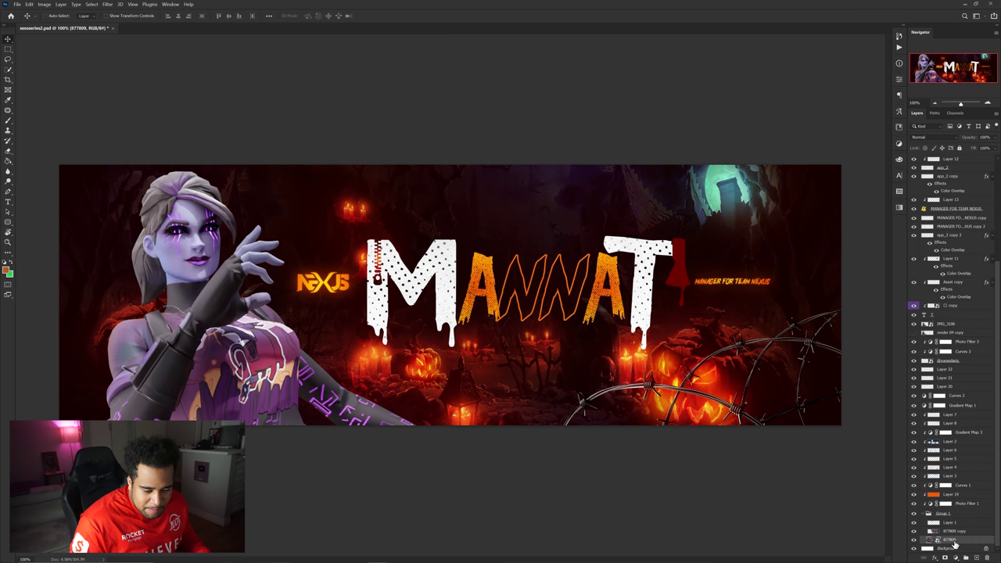
ctrl+click(958, 533)
drag(958, 536, 958, 156)
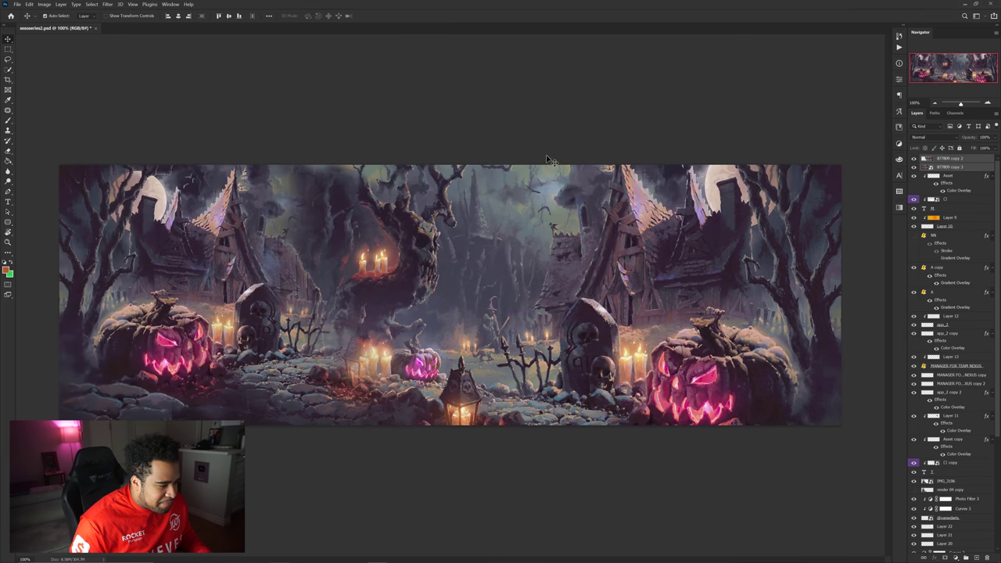
drag(626, 306, 831, 213)
key(ctrl+z)
key(ctrl+z)
key(ctrl)
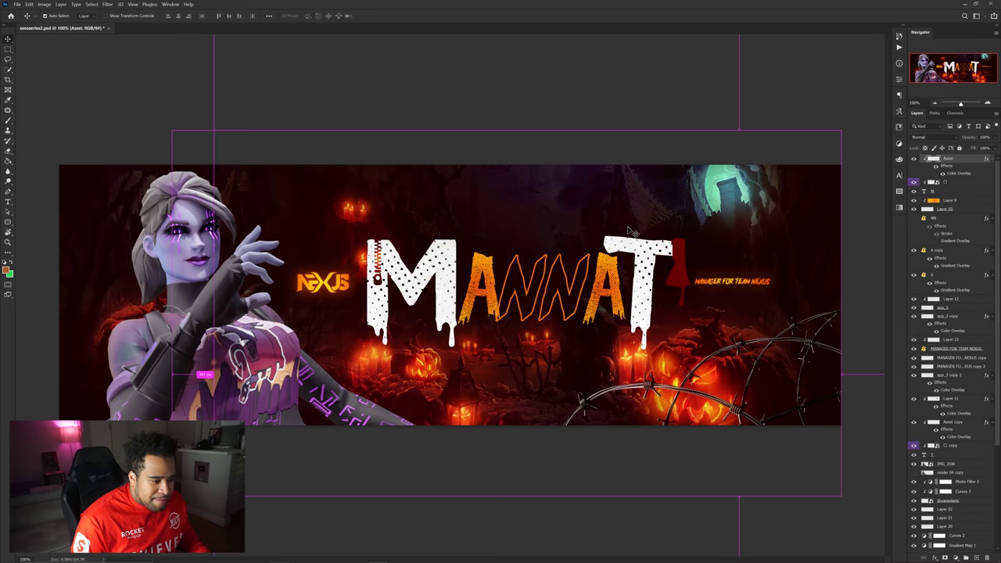
Hide the background's orange Layer 19, Curves, Gradient Map and color overlay layers, keeping Layer 2 and Photo Filter 1 visible.
drag(574, 208, 630, 177)
click(914, 512)
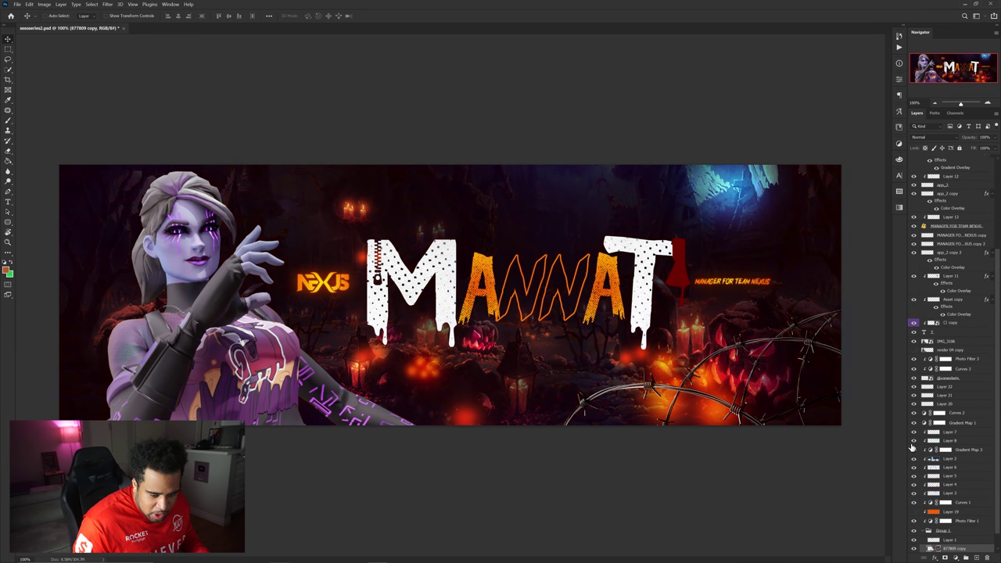
click(913, 413)
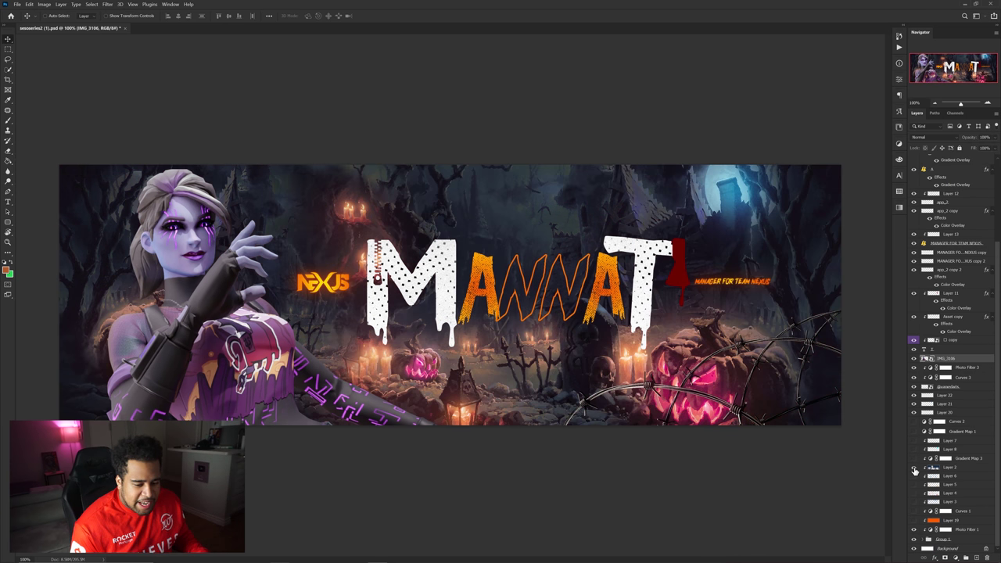
Compare the background with and without Layer 2 and Curves 2 by toggling their visibility.
click(914, 469)
click(914, 469)
click(914, 470)
click(914, 472)
click(914, 470)
click(914, 470)
click(948, 467)
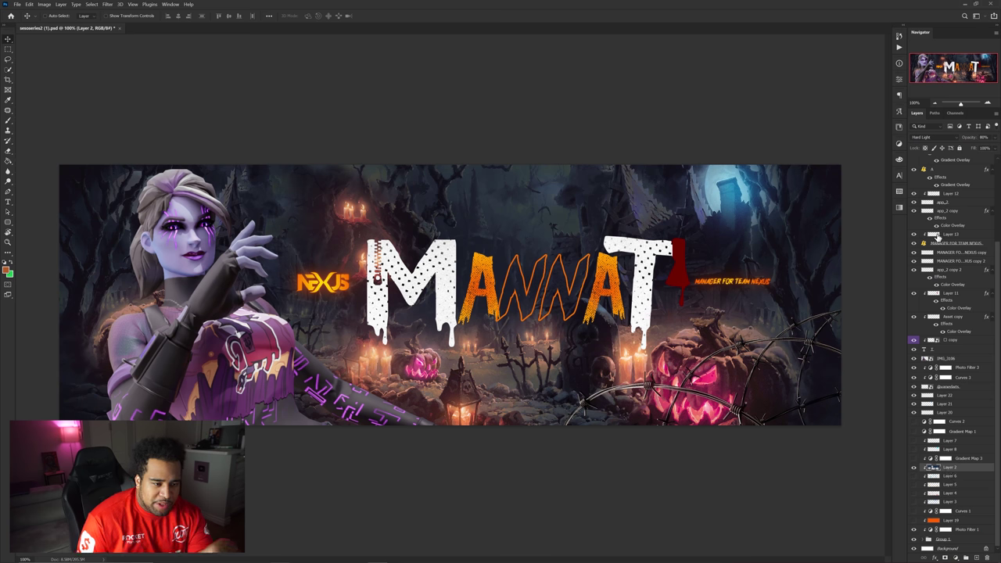
click(915, 422)
click(914, 423)
Slightly widen the Layer 22 glow over the moon with Free Transform.
drag(717, 189, 746, 193)
key(ctrl+z)
key(ctrl+t)
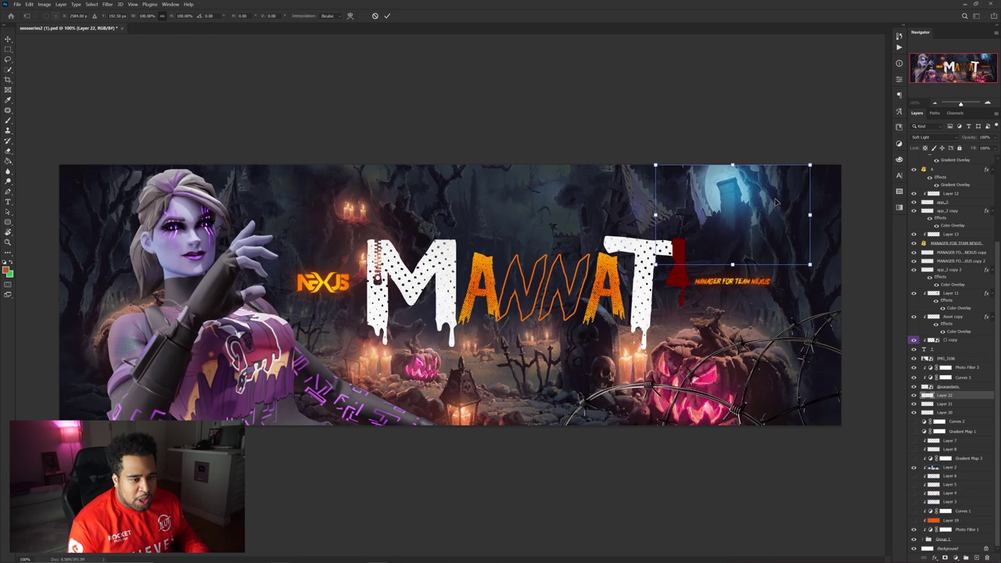
drag(809, 213, 820, 214)
key(Return)
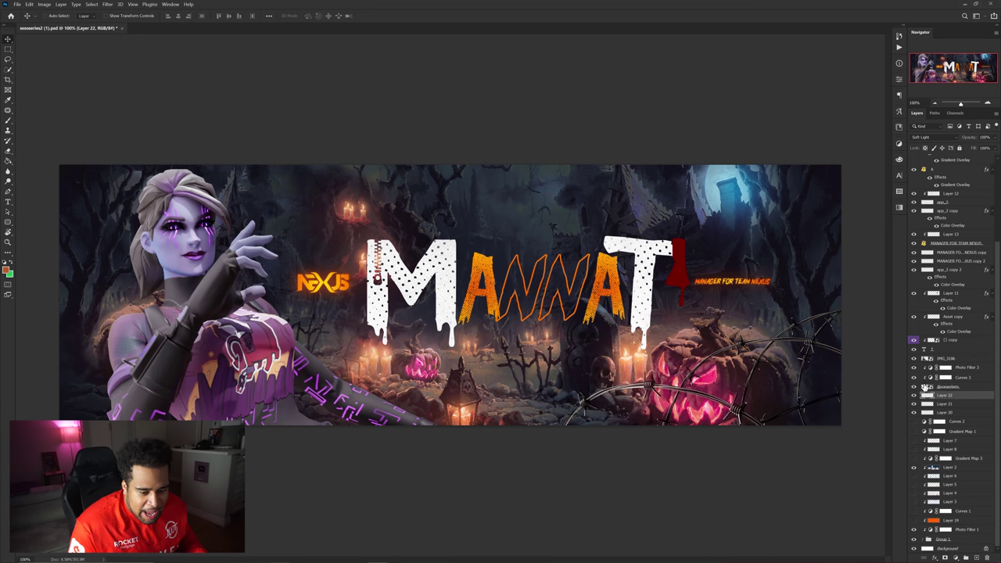
Show Layer 8 and delete the background's unused color layers, including Gradient Maps 1 and 3, Curves 1 and 2, and Layer 19.
click(914, 449)
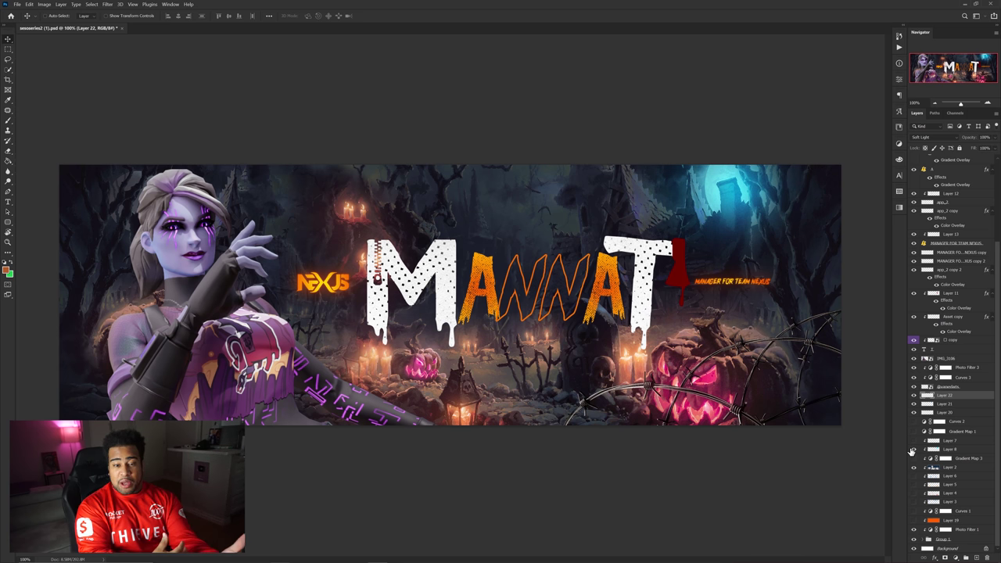
click(938, 458)
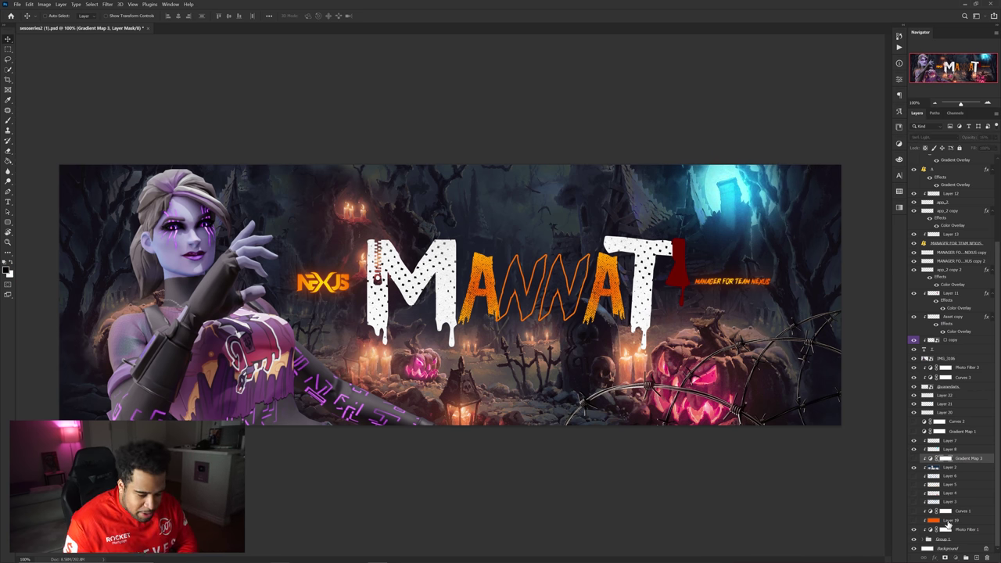
click(948, 522)
key(Delete)
click(963, 509)
click(961, 487)
key(Delete)
key(Delete)
key(Delete)
key(Delete)
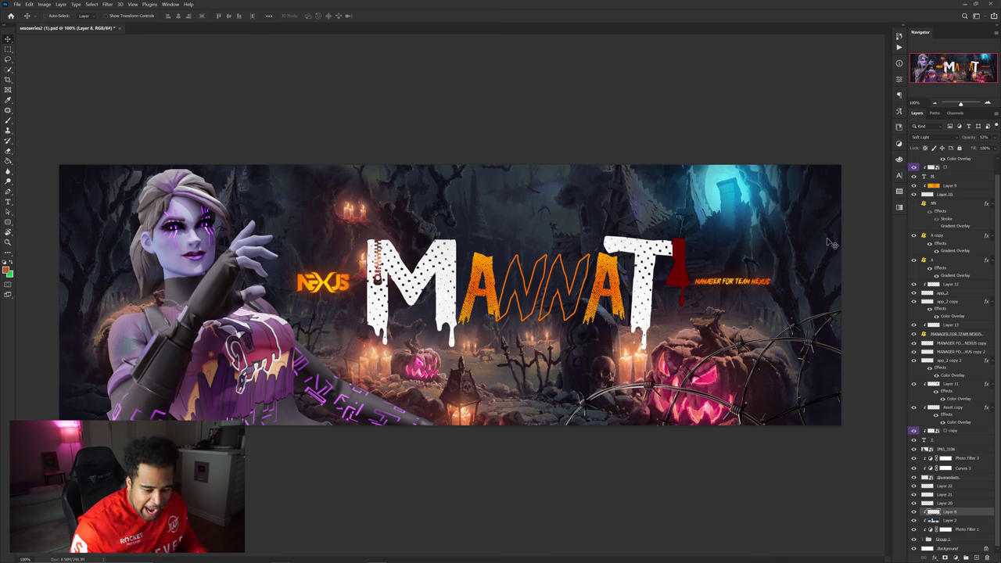
Add a Curves adjustment layer above Photo Filter 3 and open its Auto Color Correction Options.
click(962, 462)
right_click(948, 459)
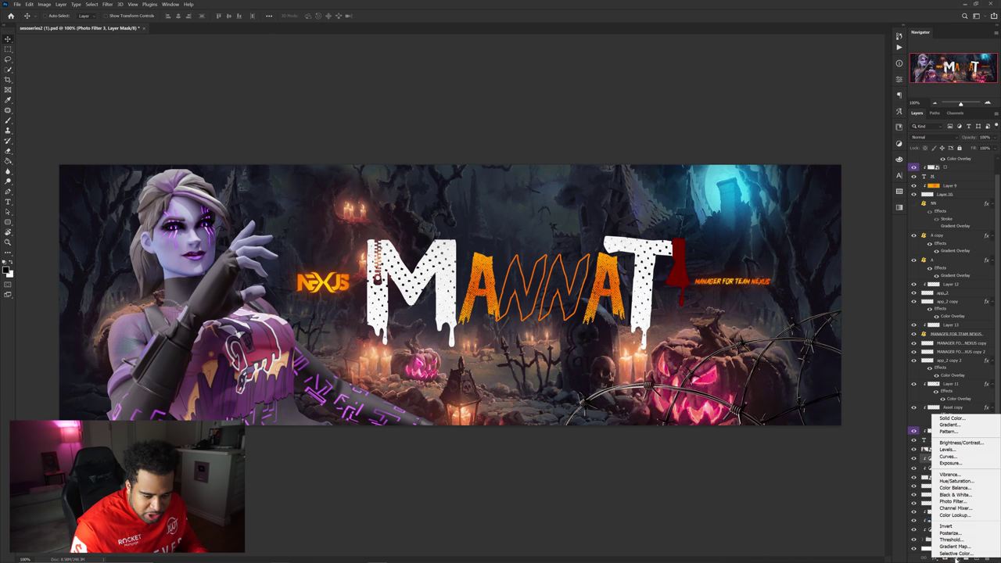
click(946, 460)
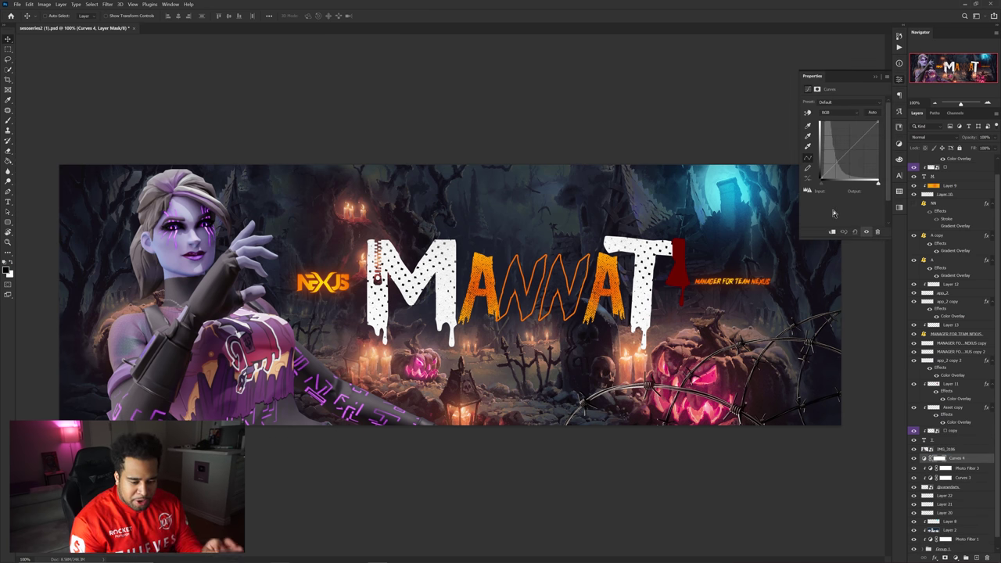
click(927, 458)
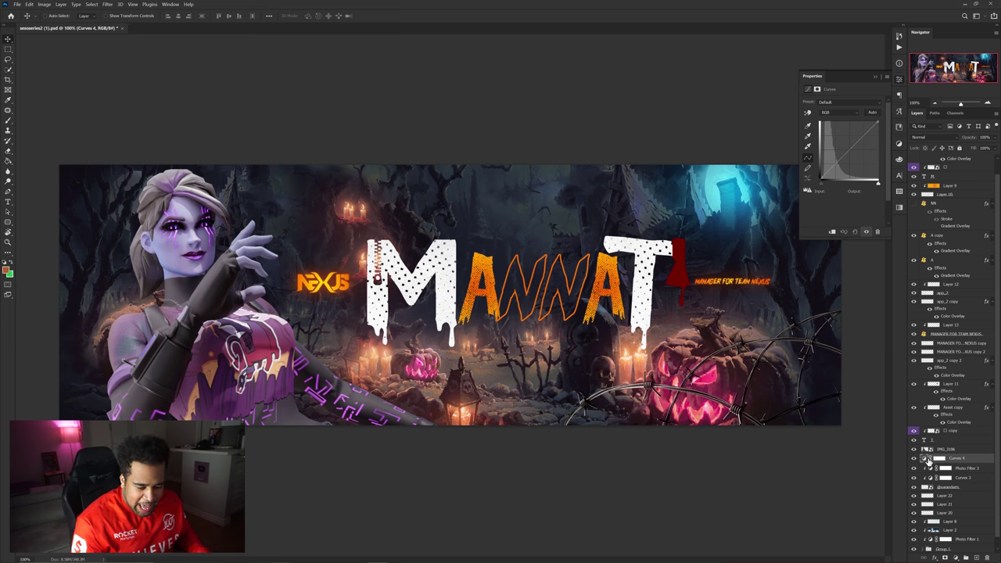
alt+click(870, 111)
drag(656, 147, 746, 147)
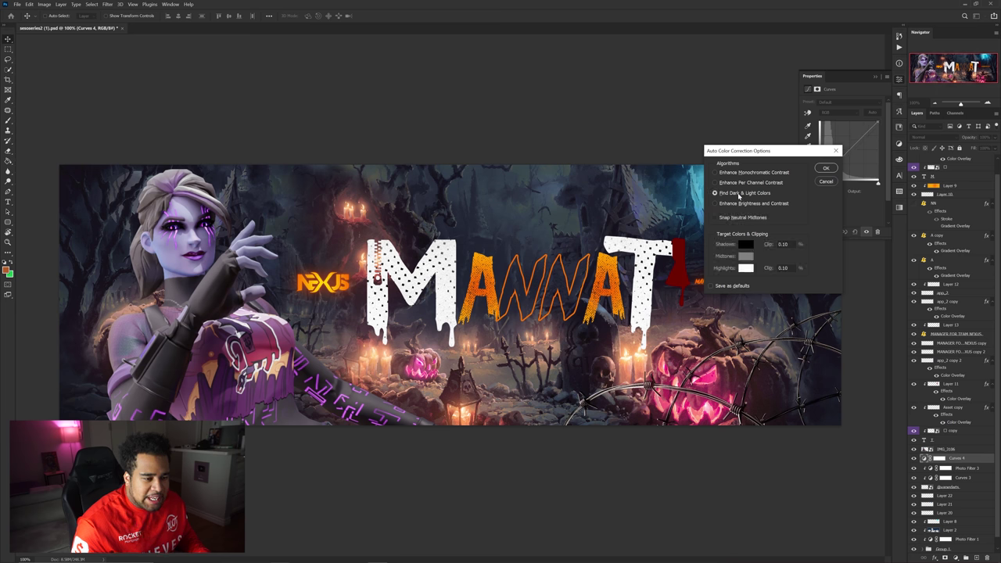
Set the auto-correction shadow target to 21212a from the background and sample the highlight target from the blue moon glow.
click(742, 245)
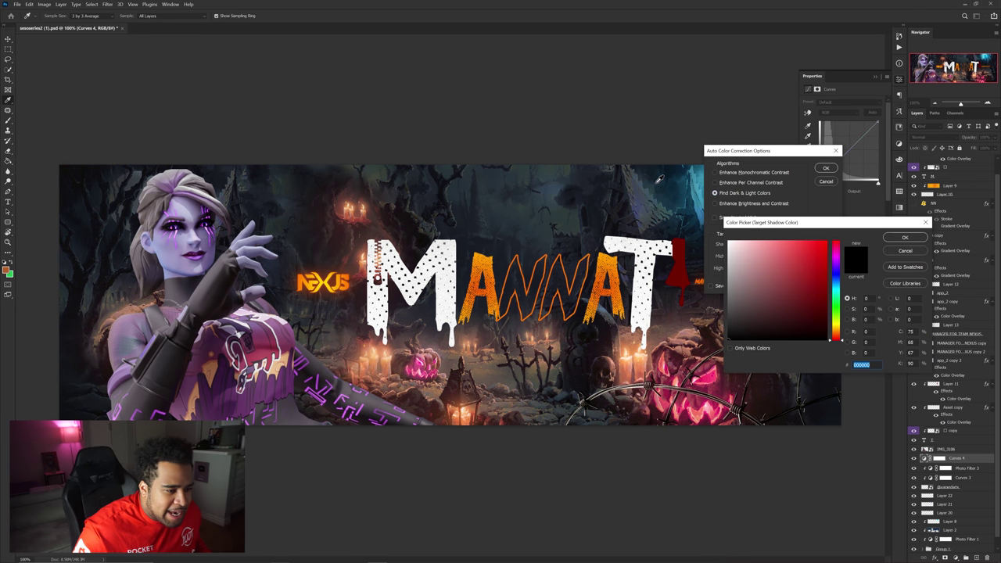
click(590, 213)
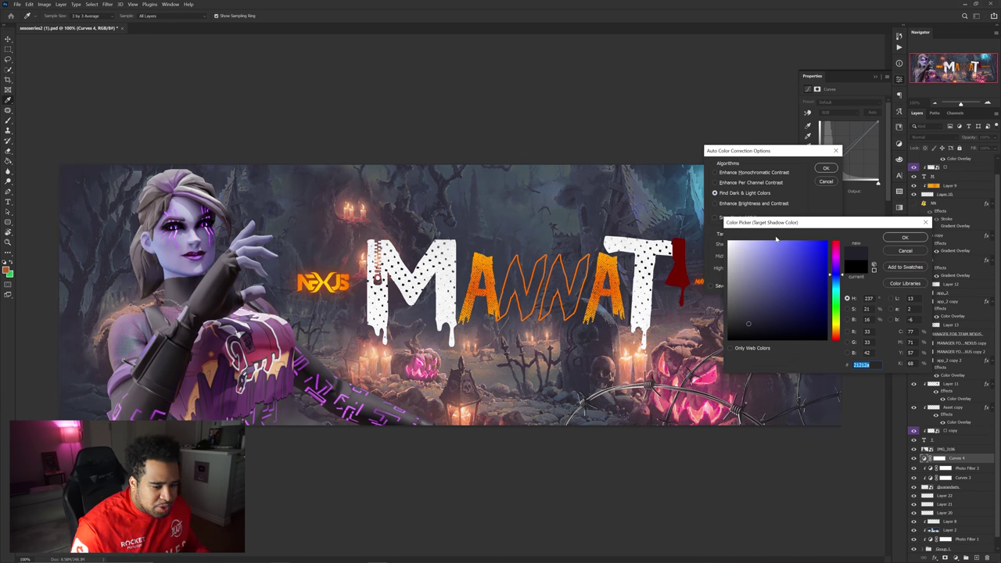
click(905, 237)
click(743, 268)
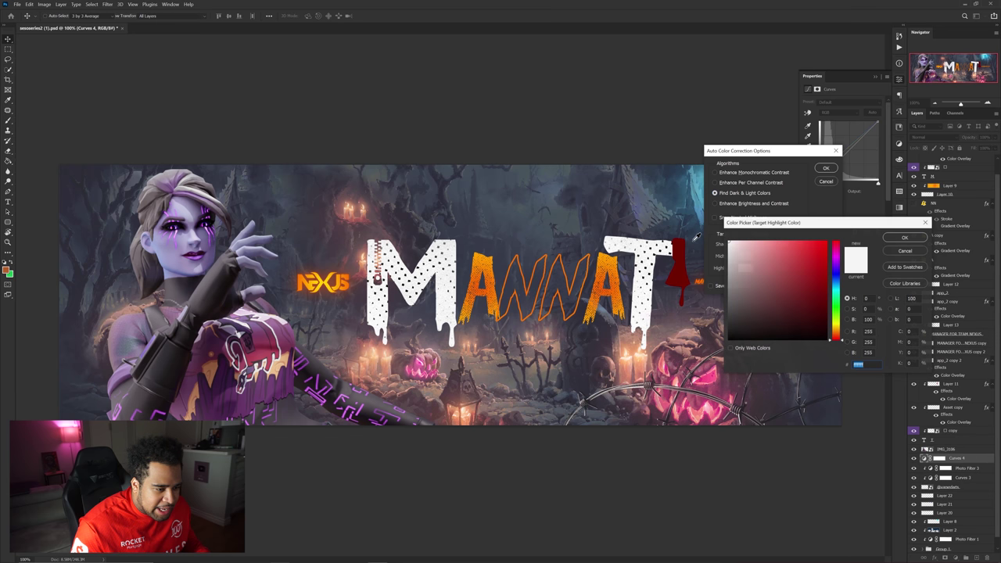
click(705, 191)
click(905, 237)
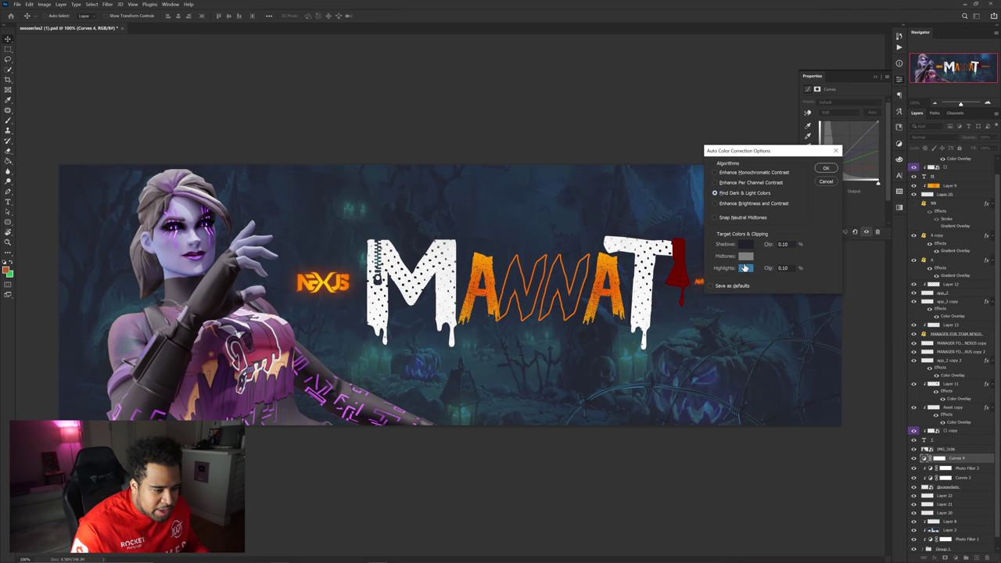
Apply a darker navy shadow target and a 4da1d2 highlight target to Curves 4, and lower its RGB curve slightly.
click(744, 267)
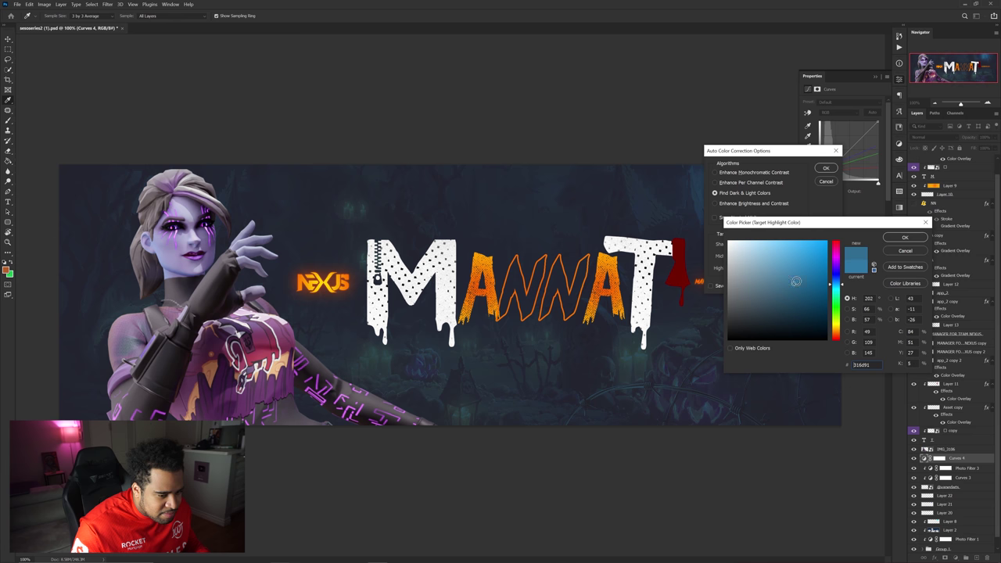
click(905, 237)
click(742, 245)
click(753, 329)
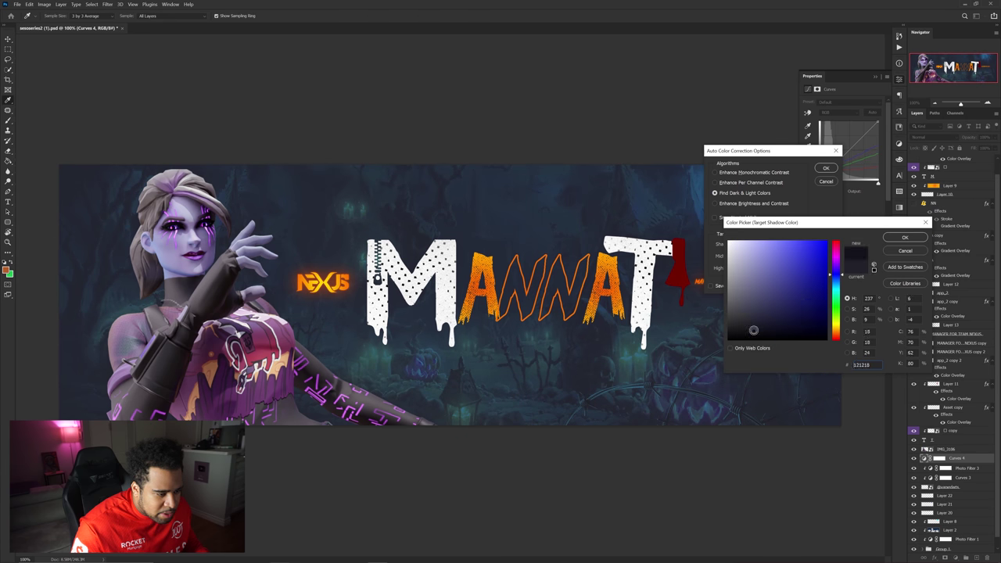
click(762, 331)
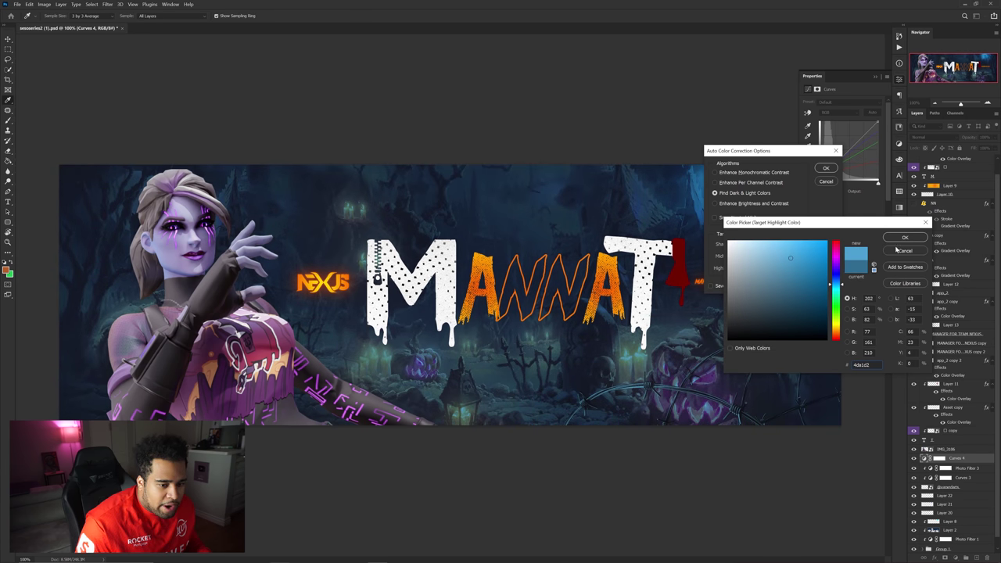
click(903, 239)
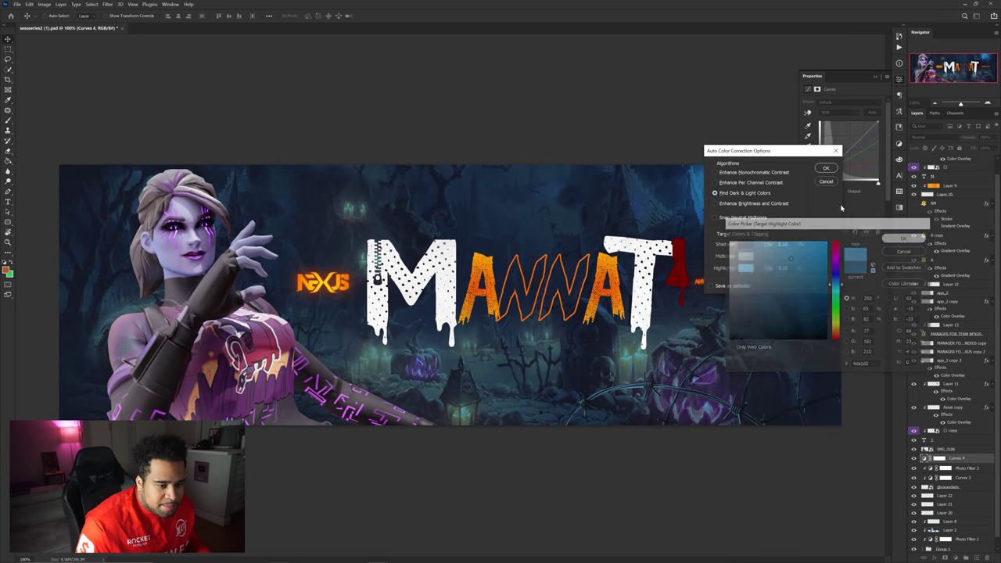
click(826, 167)
click(523, 212)
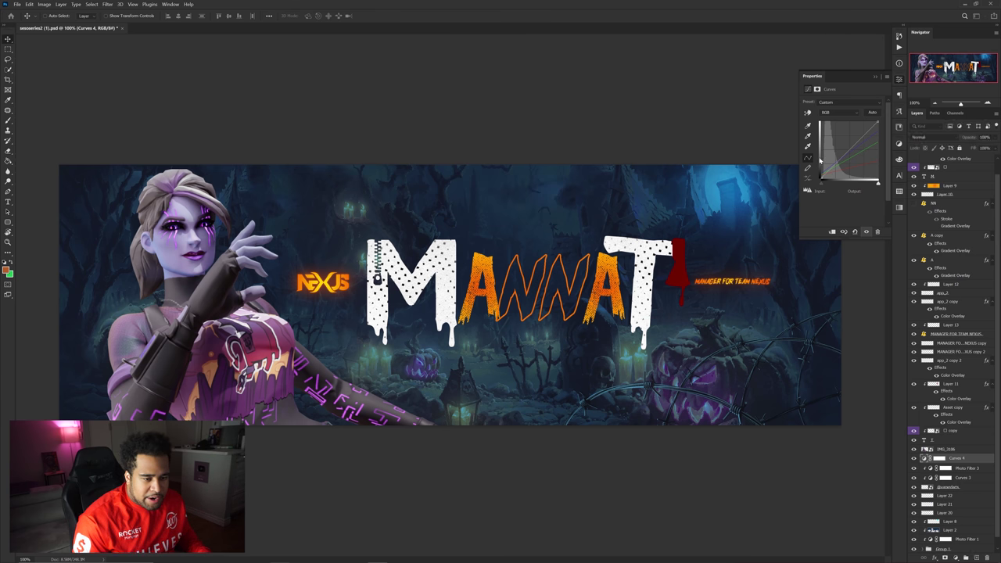
mouse_move(837, 159)
mouse_down()
mouse_move(854, 142)
mouse_move(836, 166)
mouse_up()
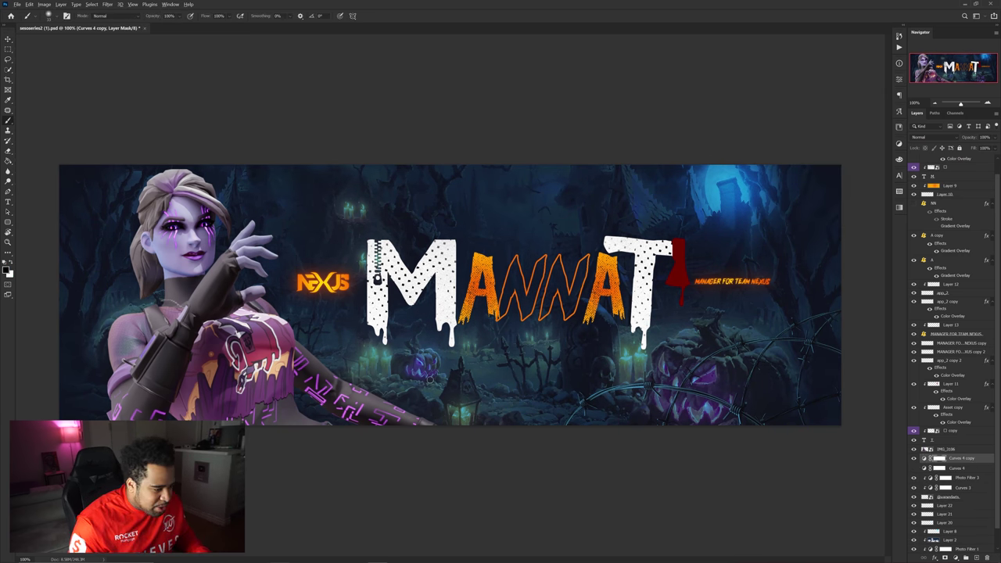
Paint black on the Curves 4 copy mask over the lantern and nearby rocks to restore their warm glow.
scroll(431, 380, up, 2)
drag(386, 376, 460, 384)
drag(491, 384, 516, 236)
mouse_move(567, 319)
mouse_down()
mouse_move(519, 320)
mouse_move(543, 358)
mouse_up()
scroll(543, 357, up, 2)
drag(581, 402, 719, 375)
drag(422, 333, 387, 294)
drag(455, 317, 503, 406)
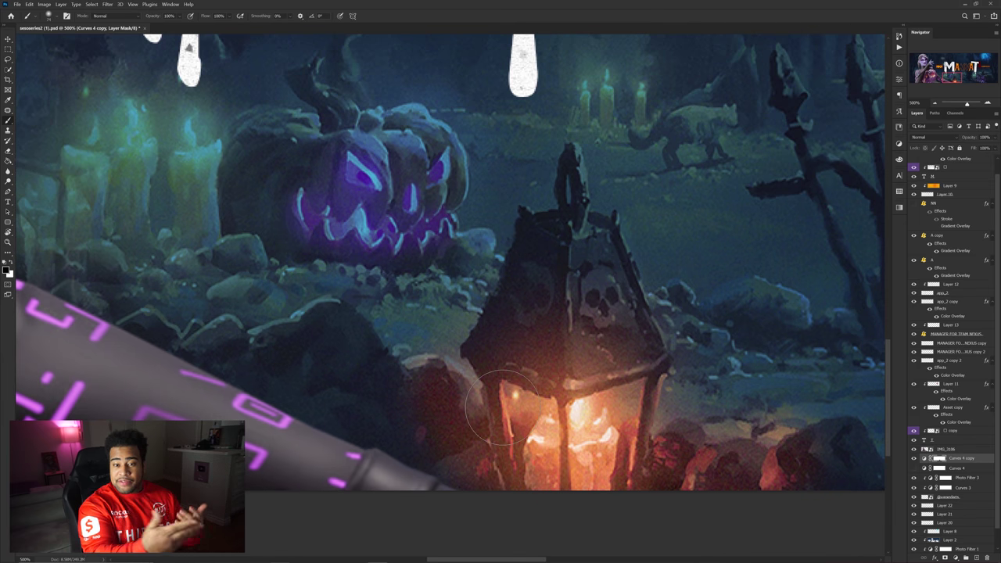
Lower the brush flow to 38% and mask Curves 4 copy over the large candles beside the small pumpkin.
drag(343, 254, 571, 302)
drag(367, 246, 387, 250)
mouse_move(383, 238)
mouse_down()
mouse_move(383, 200)
mouse_move(310, 256)
mouse_move(357, 156)
mouse_move(297, 212)
mouse_move(396, 168)
mouse_move(301, 146)
mouse_up()
key(ctrl+z)
mouse_move(329, 195)
mouse_down()
mouse_move(290, 227)
mouse_move(328, 286)
mouse_move(366, 313)
mouse_move(366, 278)
mouse_up()
click(229, 15)
drag(247, 26, 219, 28)
mouse_move(391, 313)
mouse_down()
mouse_move(493, 348)
mouse_move(456, 346)
mouse_move(562, 369)
mouse_up()
scroll(563, 369, down, 3)
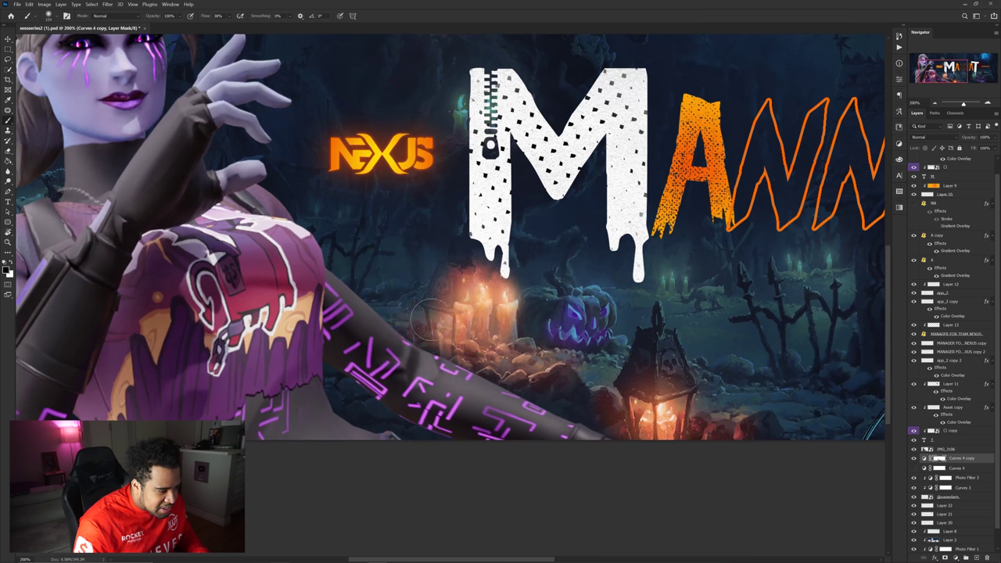
Extend the warm glow around the large candles, then show Curves 4 copy and select its mask.
key(v)
mouse_move(447, 291)
mouse_down()
mouse_move(399, 254)
mouse_move(464, 299)
mouse_move(361, 236)
mouse_move(463, 301)
mouse_move(522, 320)
mouse_up()
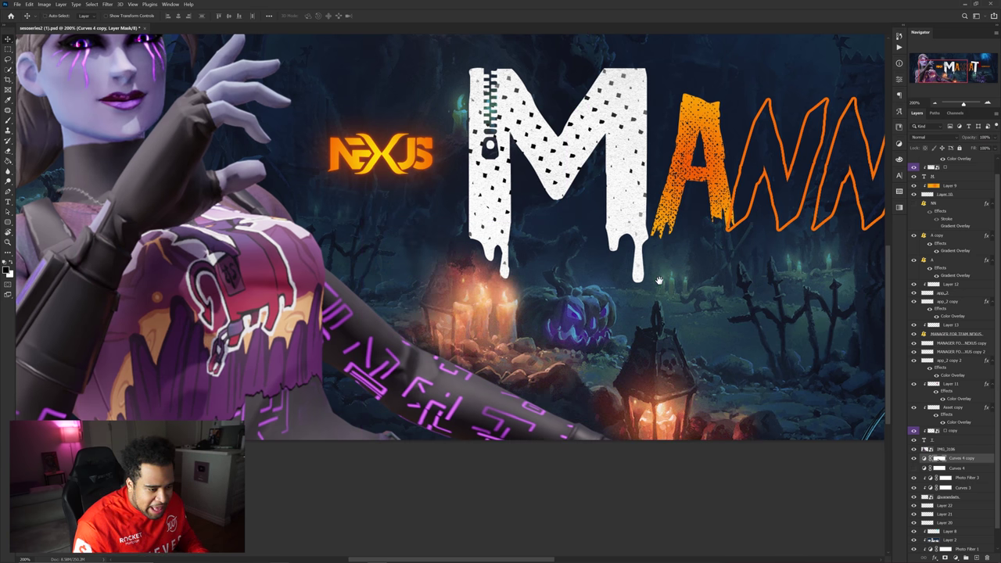
drag(662, 280, 464, 316)
key(ctrl+1)
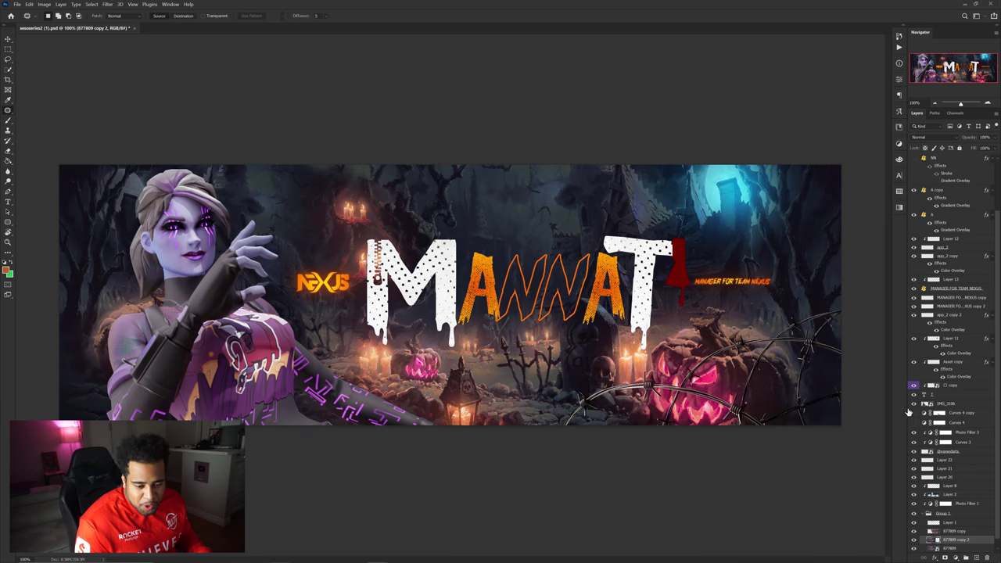
click(914, 413)
click(938, 412)
Paint the Curves 4 copy mask over the three small candles beside the crouching creature to restore their orange light.
key(b)
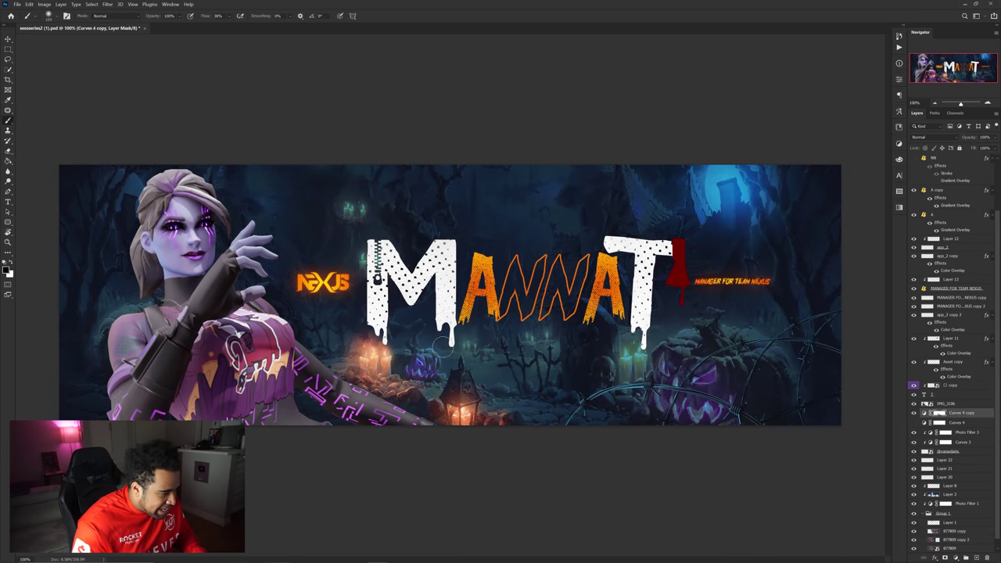
scroll(370, 358, up, 1)
drag(437, 348, 282, 391)
drag(418, 375, 408, 386)
scroll(442, 384, up, 1)
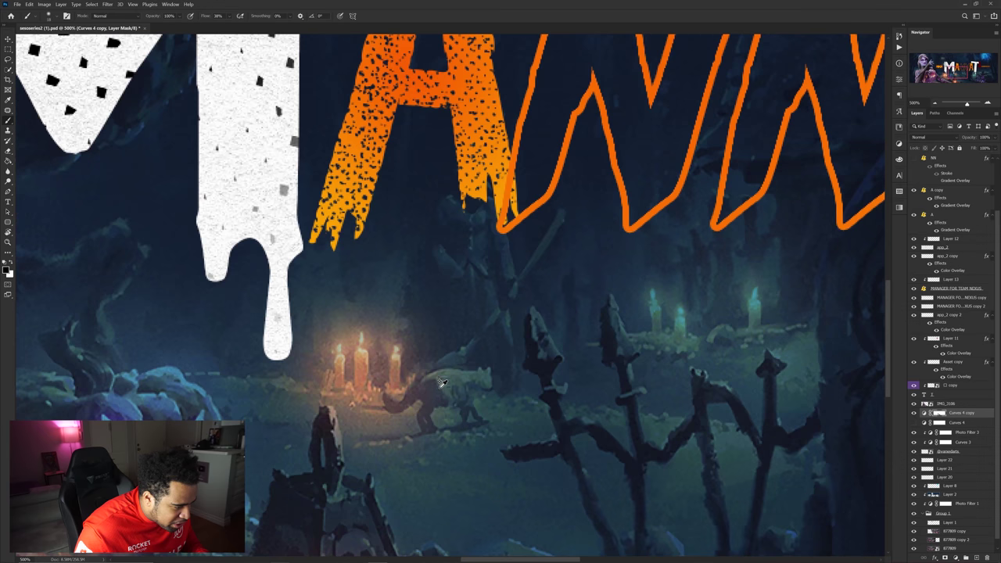
Refine the mask around the crouching creature with black and white so the candlelight catches only its back edge.
scroll(422, 381, up, 1)
mouse_move(431, 367)
mouse_down()
mouse_move(500, 362)
mouse_move(456, 351)
mouse_up()
key(x)
mouse_move(495, 379)
mouse_down()
mouse_move(426, 389)
mouse_move(509, 382)
mouse_up()
key(x)
drag(513, 337, 413, 357)
key(x)
drag(499, 342, 409, 349)
Mask Curves 4 copy over the three candles behind the spiked fence to bring back their warm glow.
drag(598, 373, 375, 402)
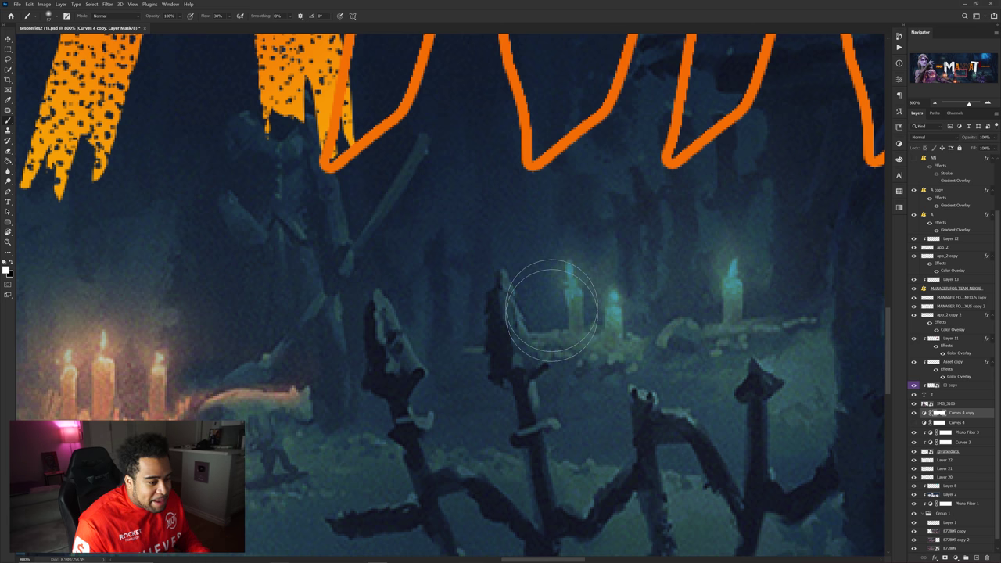
mouse_move(594, 284)
mouse_down()
mouse_move(566, 279)
mouse_move(743, 274)
mouse_move(730, 319)
mouse_move(685, 301)
mouse_up()
drag(574, 333, 594, 352)
drag(674, 322, 678, 322)
key(ctrl+minus)
key(ctrl+minus)
key(ctrl+minus)
key(ctrl+minus)
key(ctrl+minus)
key(ctrl+minus)
key(ctrl+minus)
key(ctrl+minus)
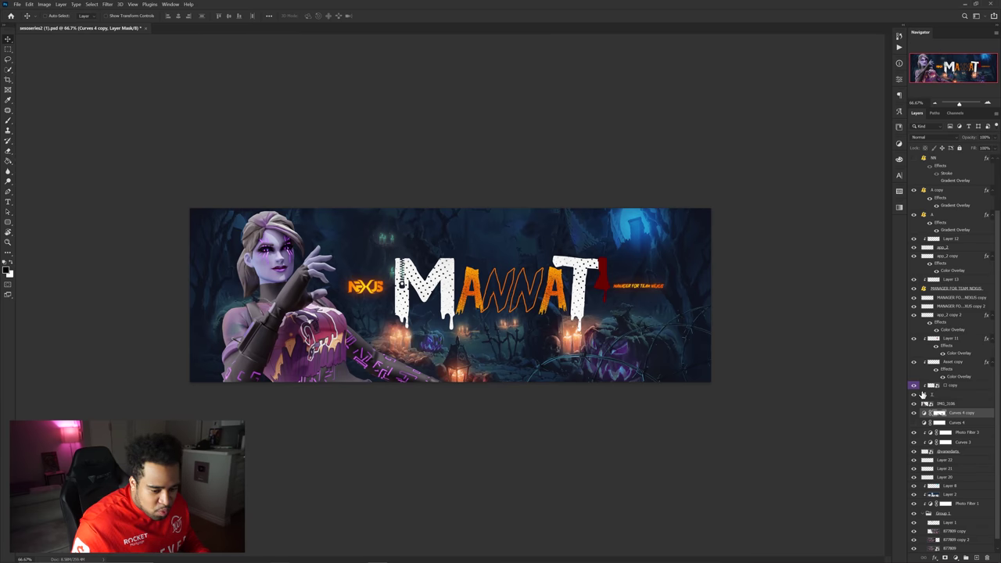
Mask Curves 4 copy over both pumpkins, the candles behind the M and the moon to restore their original colors.
key(b)
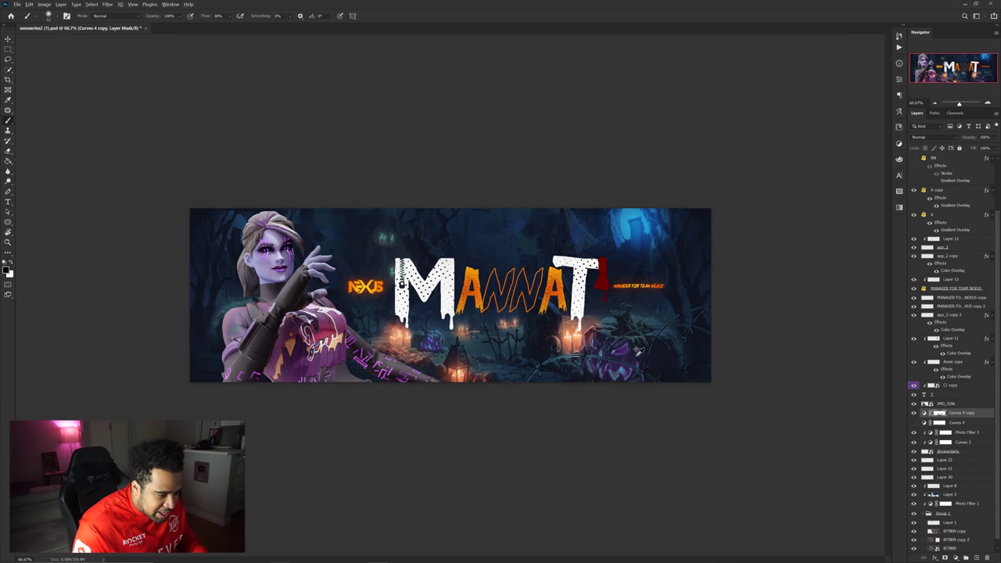
scroll(643, 350, up, 3)
drag(613, 425, 503, 314)
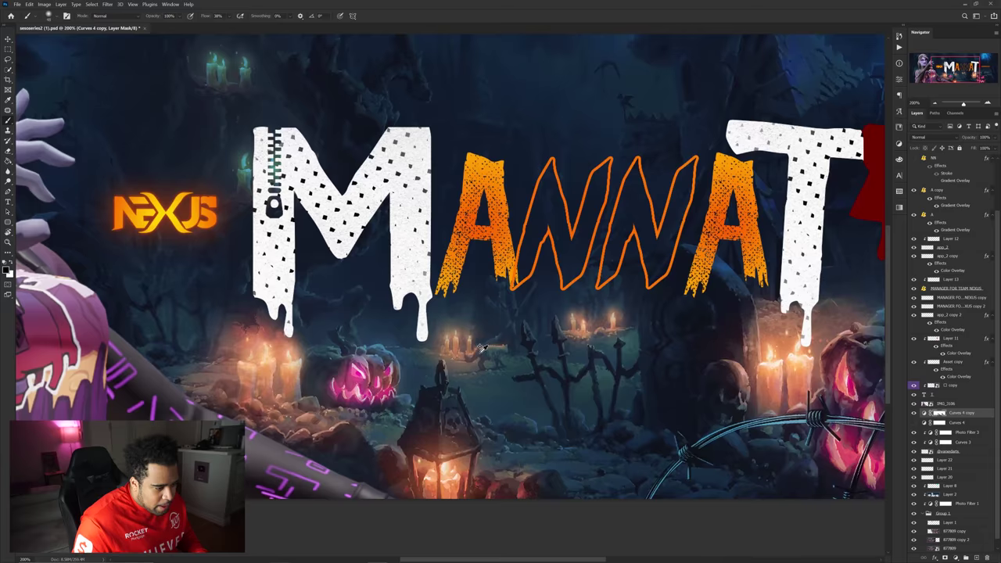
drag(483, 347, 455, 345)
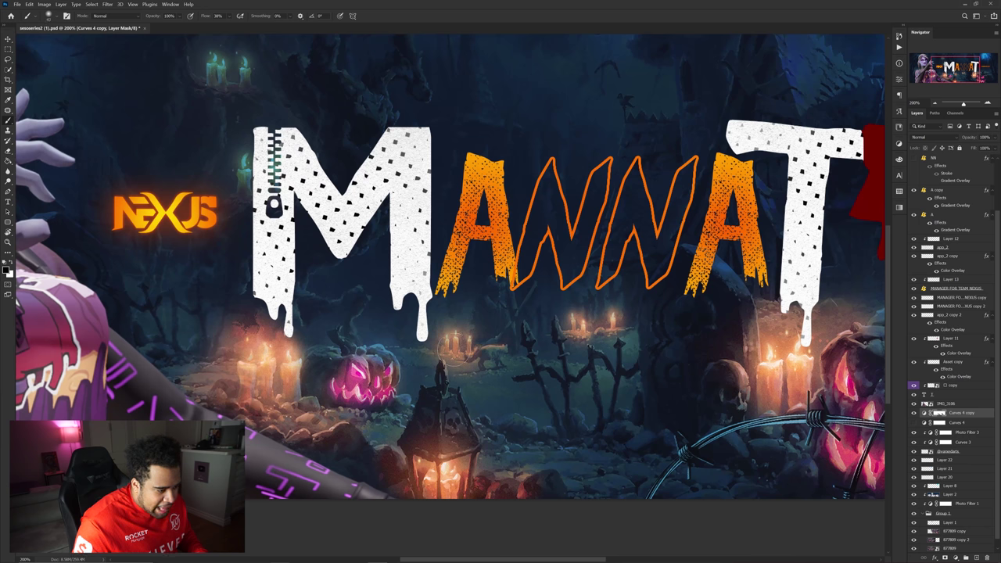
key(v)
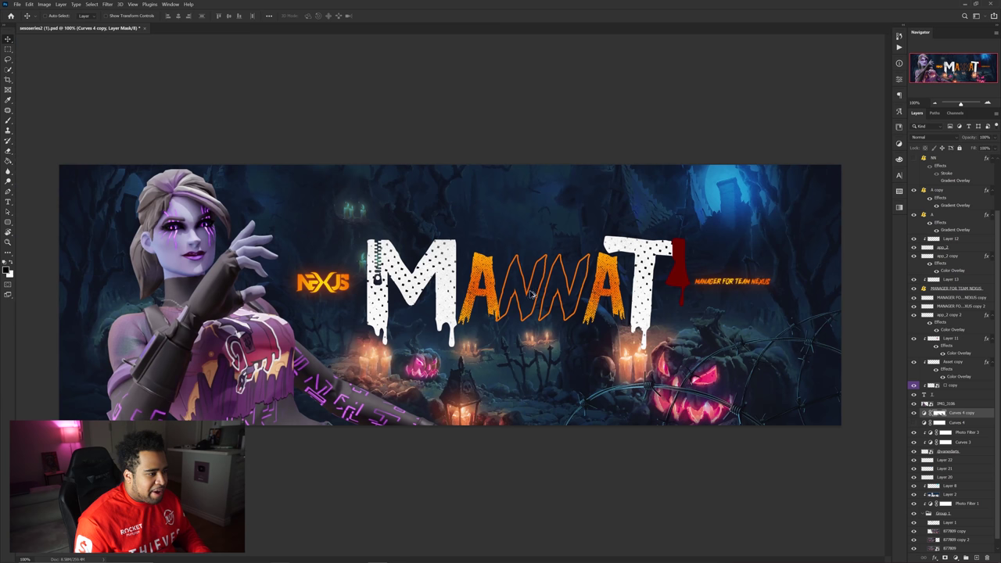
key(ctrl+minus)
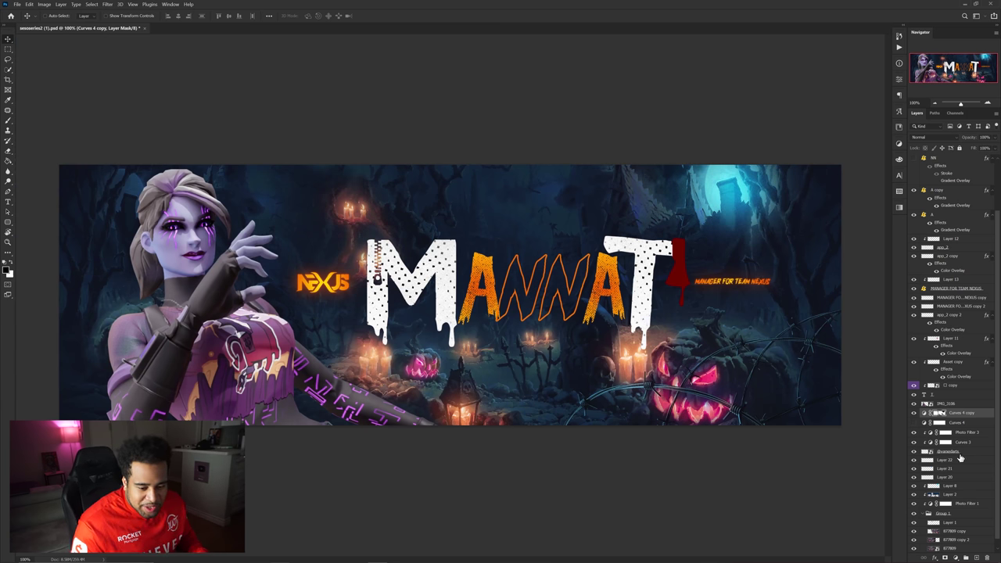
Add a Hue/Saturation adjustment layer above Curves 4 copy with Lightness at +23.
click(965, 557)
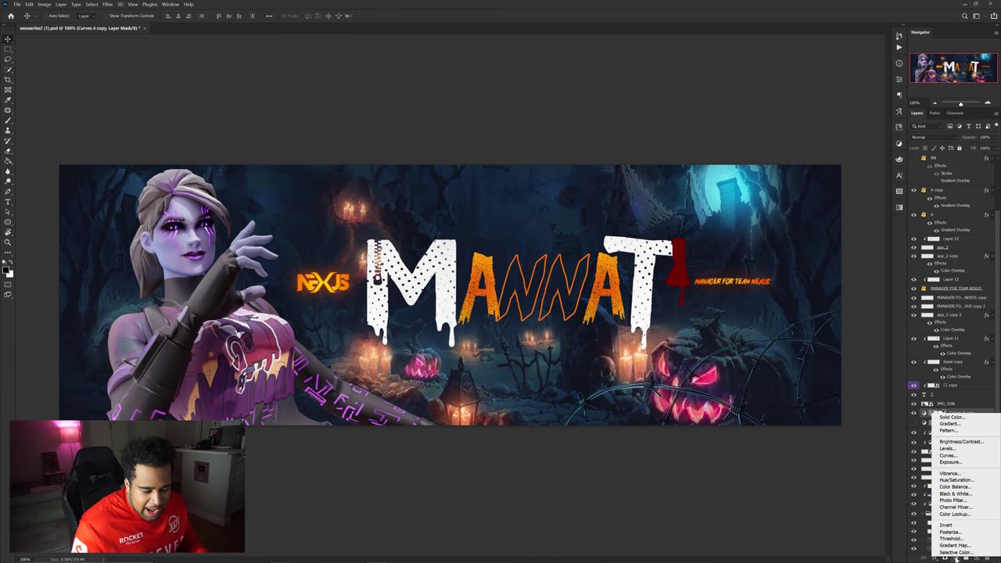
click(958, 482)
drag(845, 165, 850, 164)
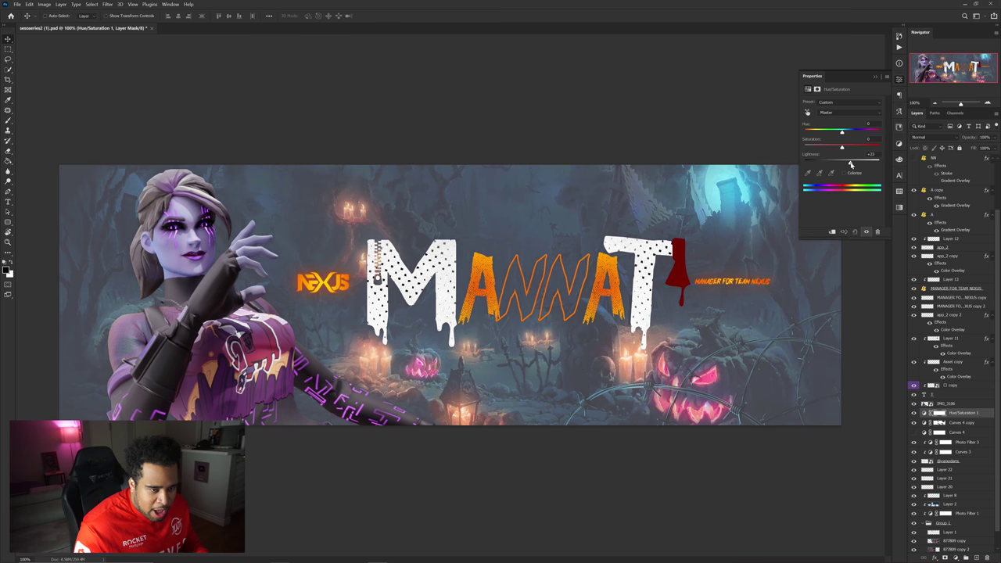
click(899, 79)
With the Hue/Saturation 1 mask inverted to black, paint white highlights along the large pumpkin's upper ridges.
key(b)
scroll(771, 347, up, 2)
mouse_move(781, 350)
mouse_down()
mouse_move(740, 351)
mouse_move(705, 324)
mouse_up()
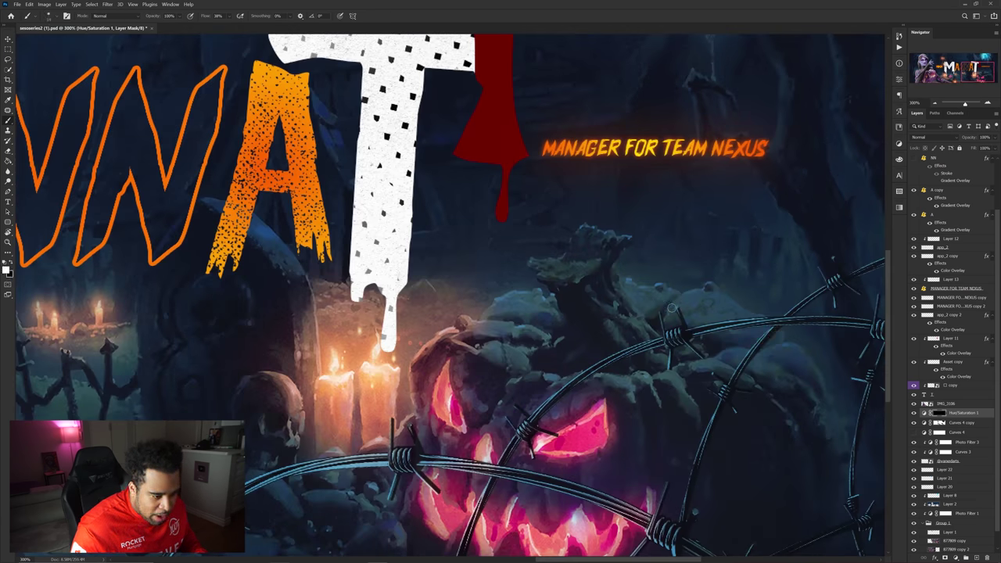
drag(721, 360, 779, 413)
drag(677, 369, 701, 408)
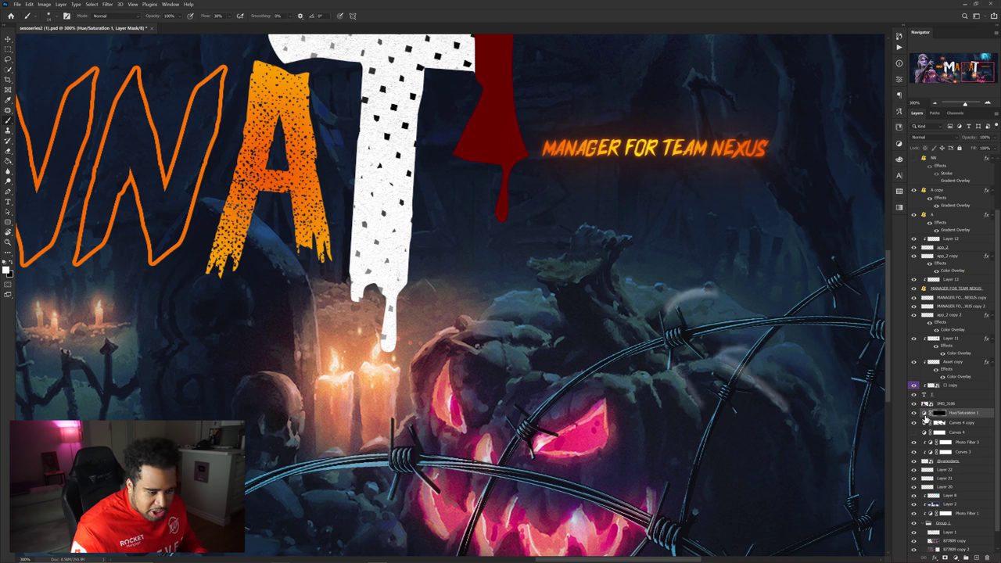
Colorize Hue/Saturation 1 with a blue tint and adjust its lightness and saturation.
double_click(925, 414)
click(854, 172)
drag(841, 162, 843, 147)
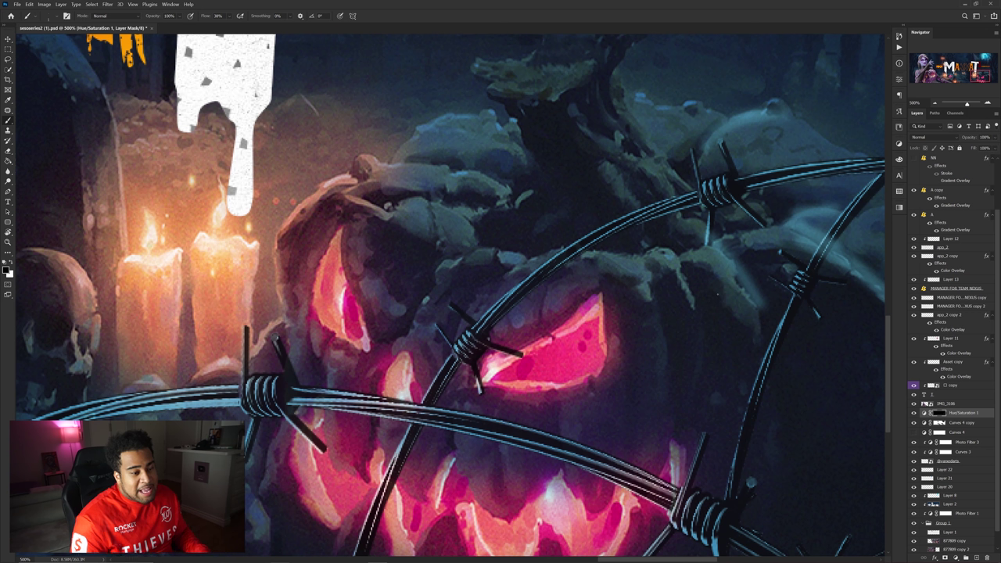
Paint blue rim highlights along the large pumpkin's stem and the ridge above its eye.
drag(628, 112, 592, 234)
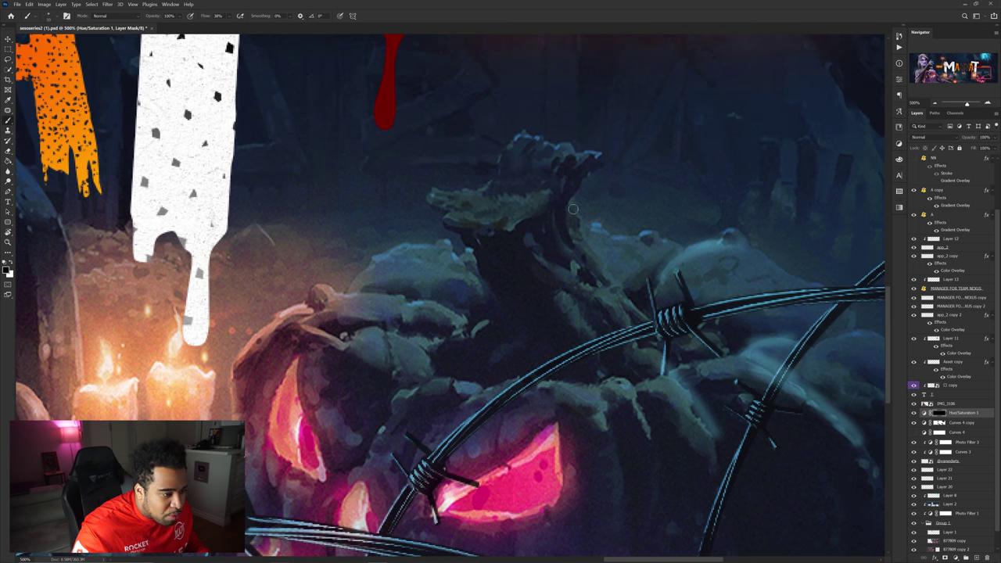
scroll(610, 313, down, 2)
scroll(623, 351, right, 1)
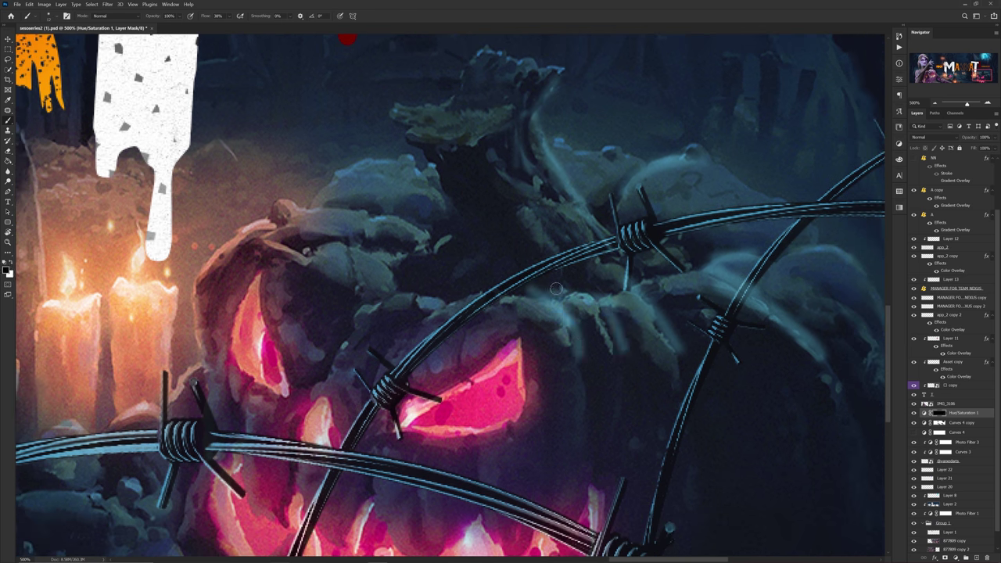
Paint a blue rim highlight along the curved edge of the gravestone beside the large pumpkin's candles.
scroll(579, 178, up, 5)
scroll(579, 178, down, 6)
scroll(609, 352, up, 3)
drag(600, 205, 721, 426)
key(x)
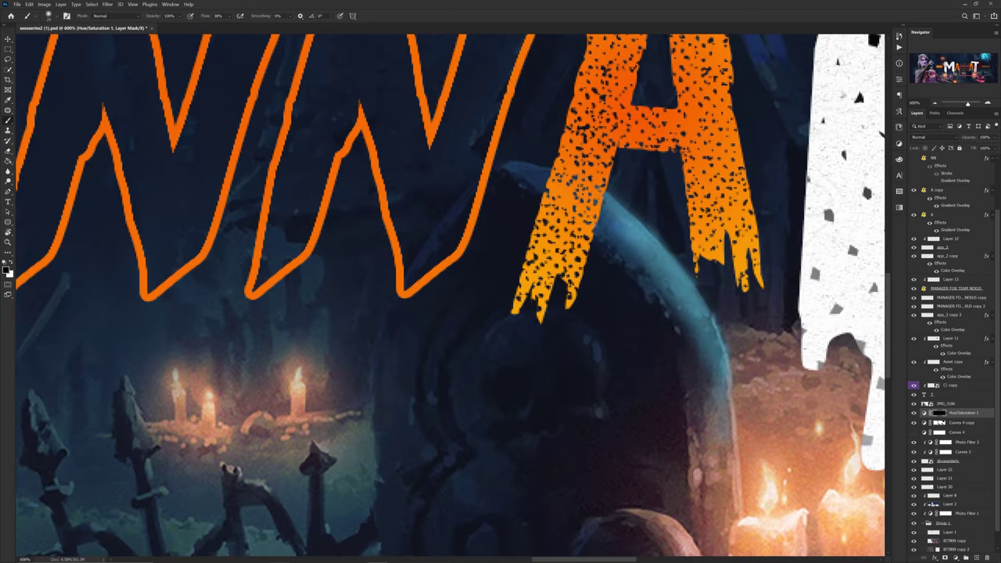
scroll(540, 391, up, 1)
key(x)
drag(479, 450, 586, 437)
Paint blue rim highlights along the posts and crossbars of the broken iron fence.
scroll(539, 313, down, 4)
scroll(525, 183, up, 3)
scroll(435, 196, up, 2)
drag(389, 293, 400, 379)
scroll(371, 286, up, 1)
mouse_move(349, 270)
mouse_down()
mouse_move(333, 403)
mouse_move(532, 224)
mouse_up()
drag(547, 351, 556, 394)
scroll(500, 313, down, 2)
scroll(547, 235, up, 2)
drag(539, 469, 470, 240)
drag(419, 188, 492, 382)
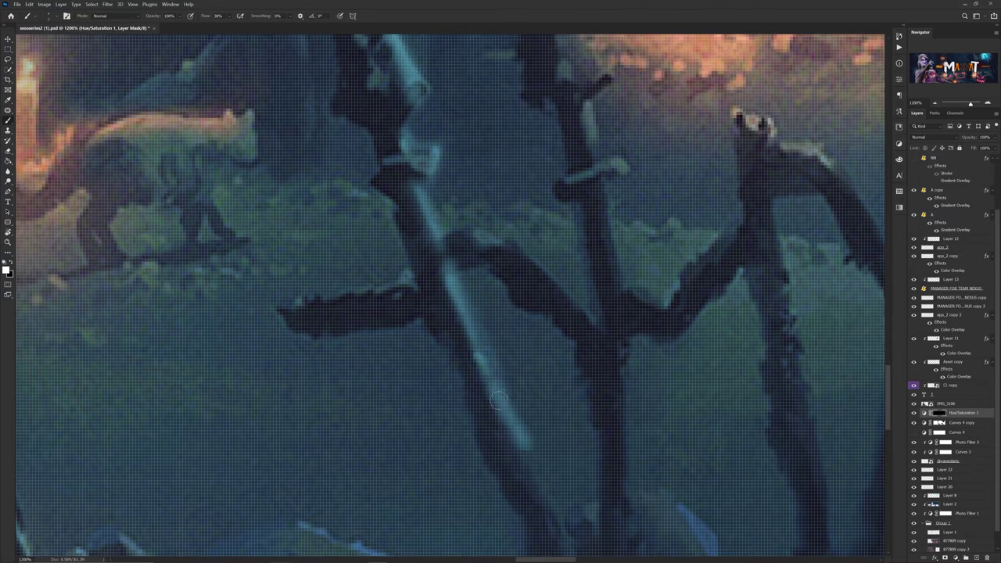
scroll(482, 352, down, 2)
scroll(462, 328, right, 3)
scroll(443, 312, down, 2)
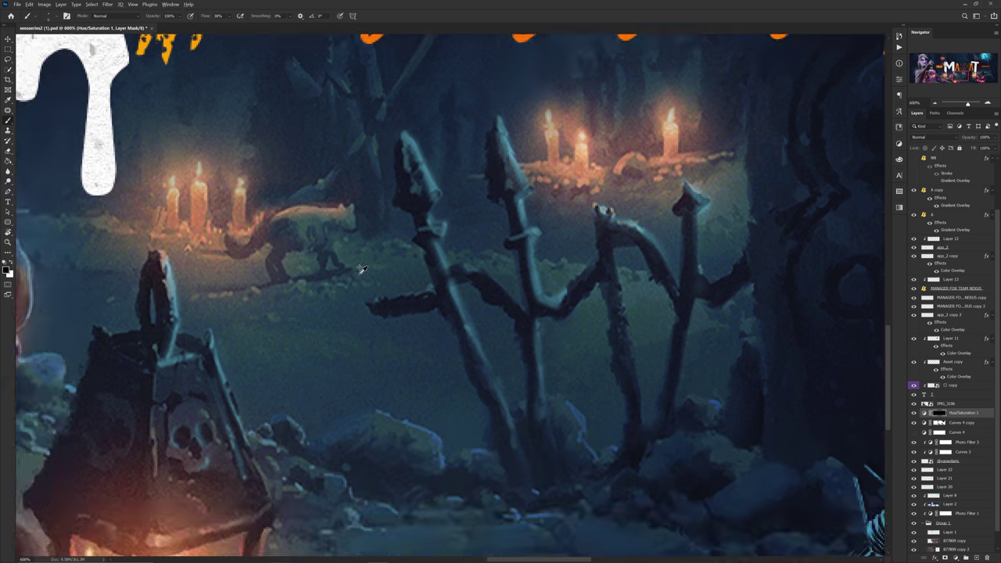
Paint blue rim highlights along the trunks and branches of the background trees near the moon.
scroll(443, 312, down, 3)
scroll(443, 312, up, 4)
scroll(438, 274, up, 1)
scroll(431, 229, down, 6)
scroll(431, 228, up, 5)
scroll(556, 136, down, 6)
scroll(430, 190, up, 5)
scroll(529, 279, up, 3)
drag(528, 278, 351, 192)
scroll(449, 266, down, 6)
scroll(747, 313, up, 5)
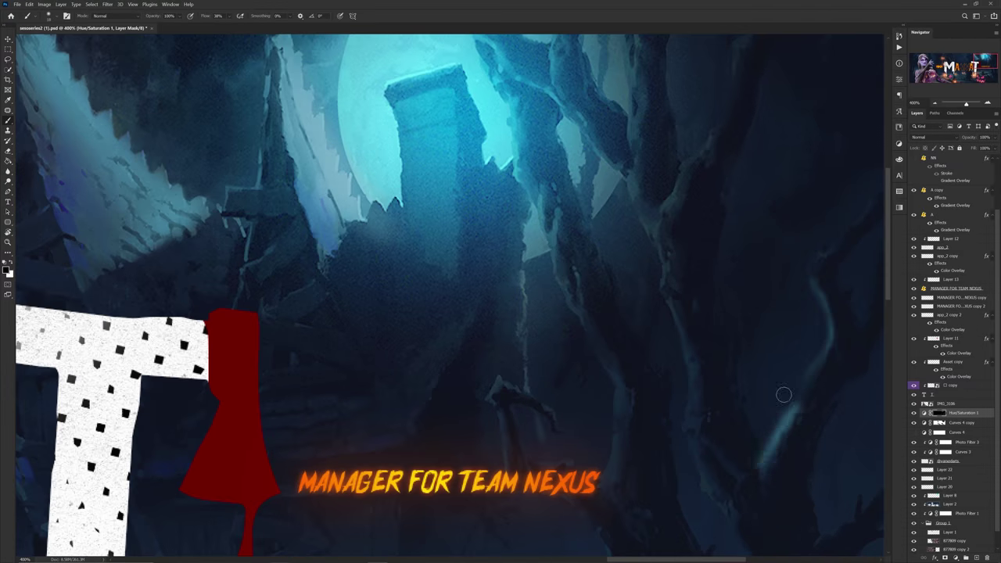
scroll(745, 477, up, 1)
scroll(667, 131, down, 3)
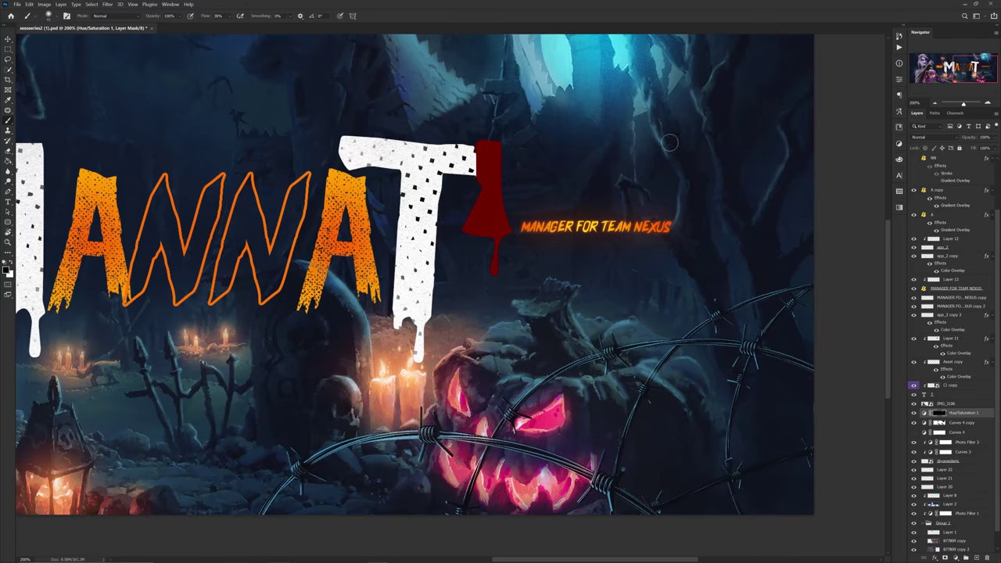
scroll(667, 130, down, 3)
scroll(485, 220, up, 6)
drag(480, 190, 526, 312)
scroll(527, 304, down, 1)
drag(476, 273, 530, 297)
scroll(510, 236, down, 5)
Compare the banner with and without the Hue/Saturation 1 highlights.
key(v)
click(914, 413)
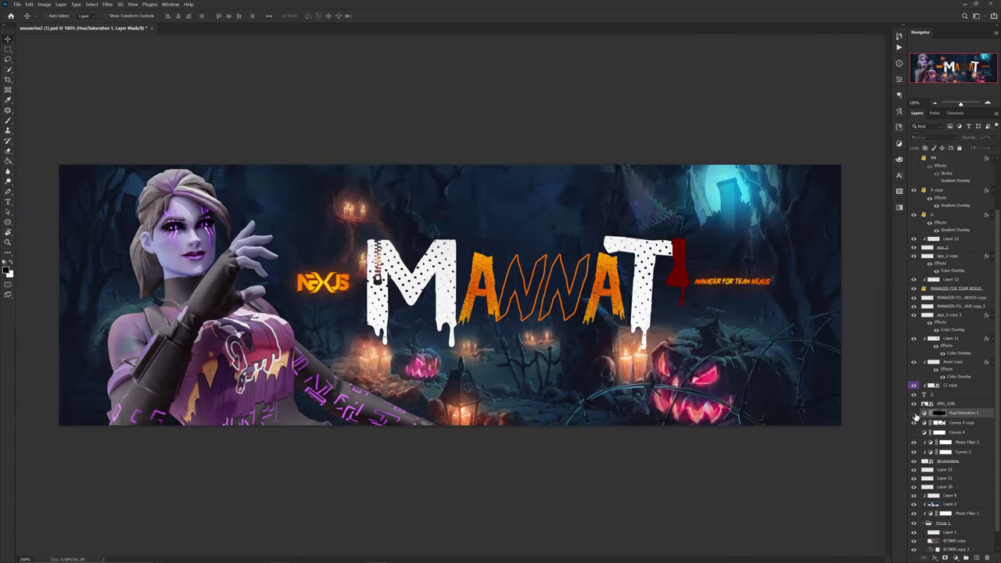
click(916, 422)
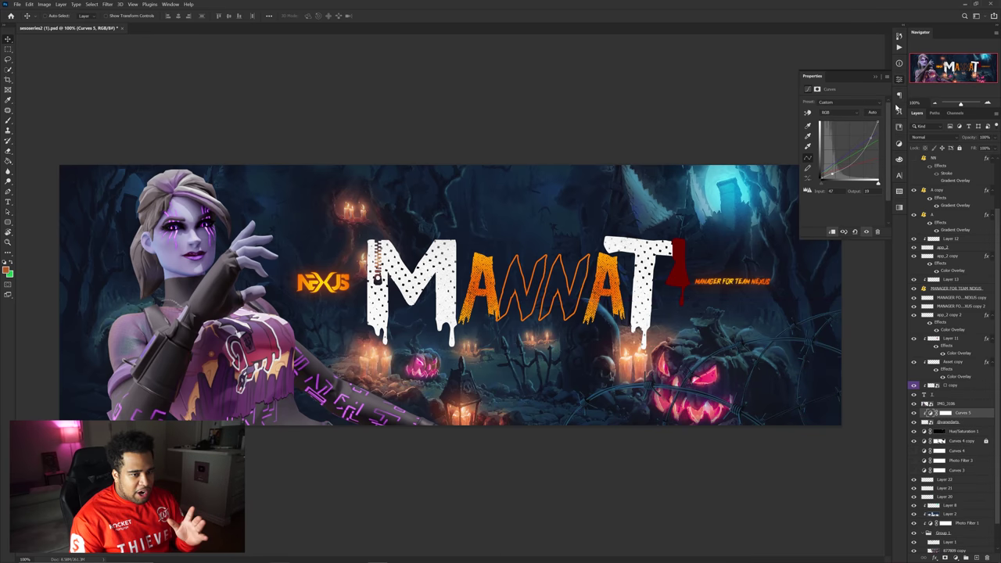
Add a Curves adjustment layer above the character layer IMG_3106.
click(898, 81)
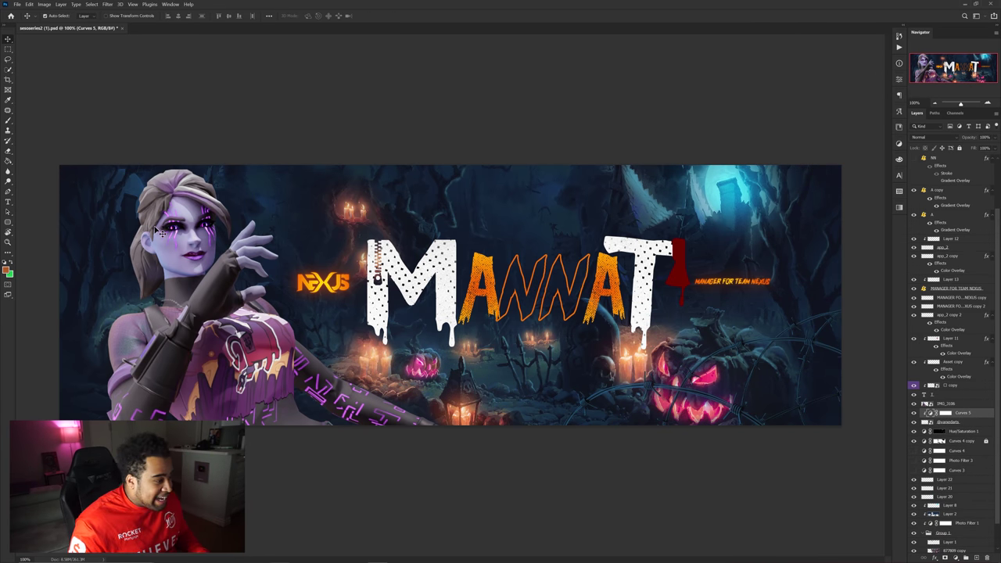
click(950, 403)
click(959, 557)
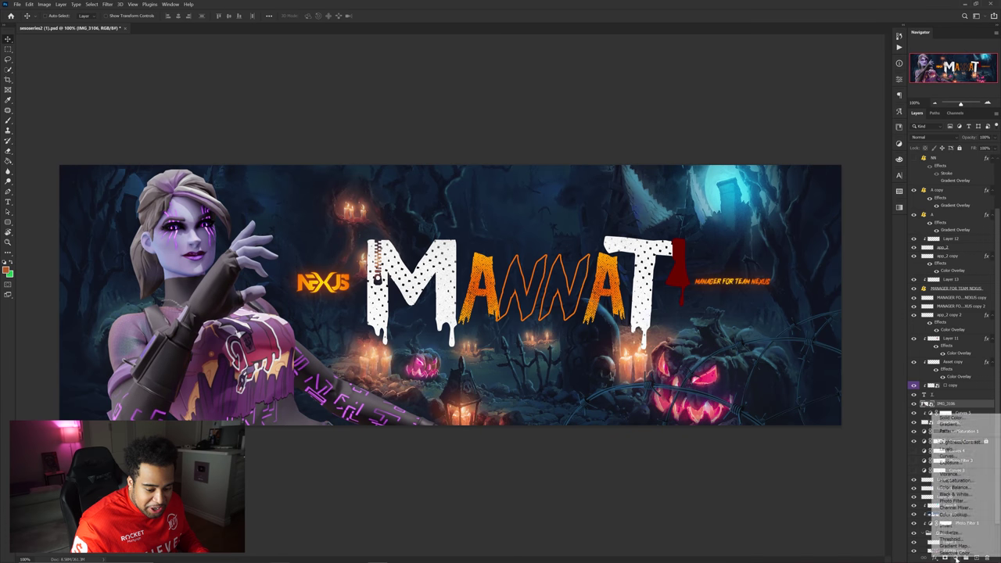
click(951, 455)
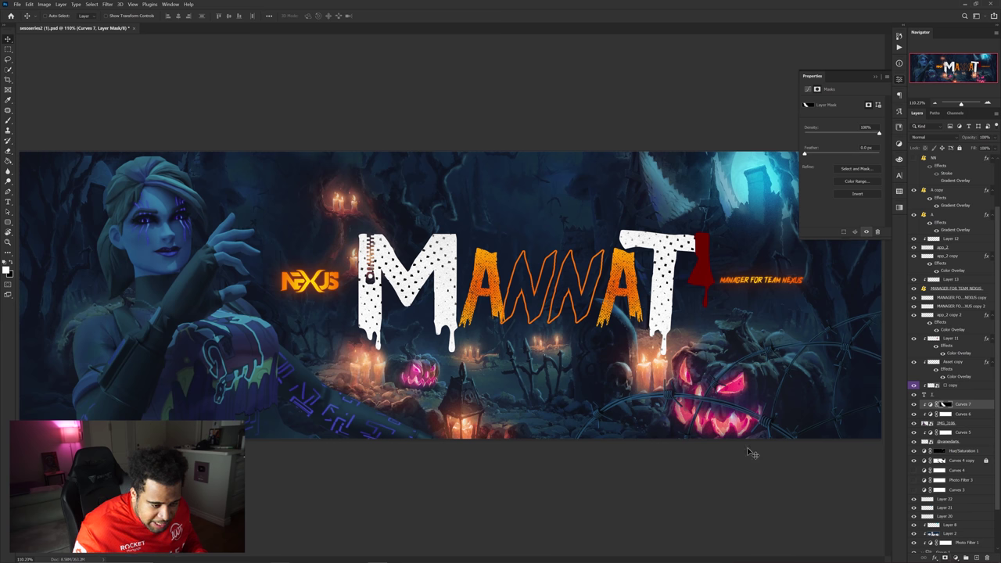
Duplicate Hue/Saturation 1 above Curves 7 and clip the copy to the character for painting highlights on its mask.
click(962, 452)
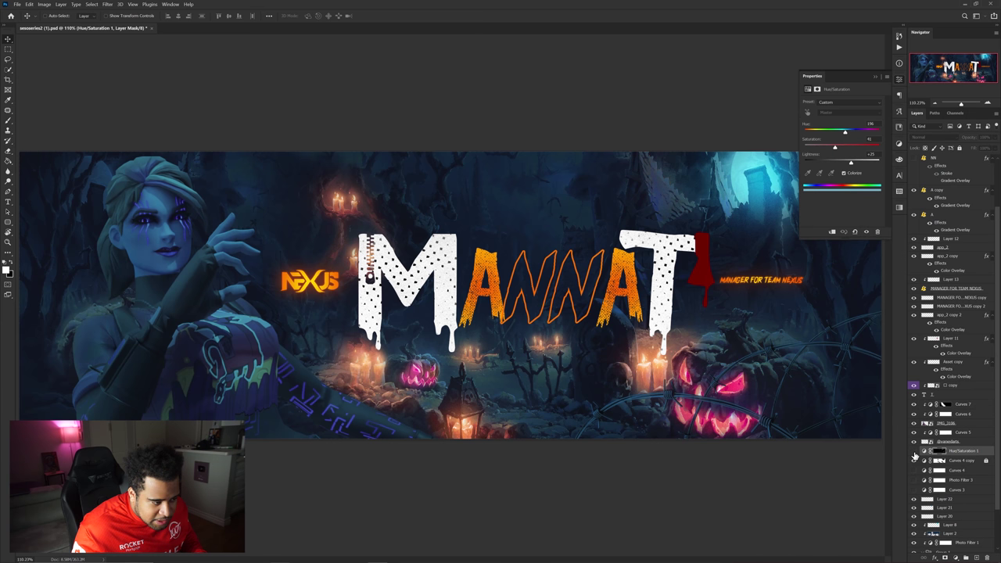
drag(971, 453, 951, 408)
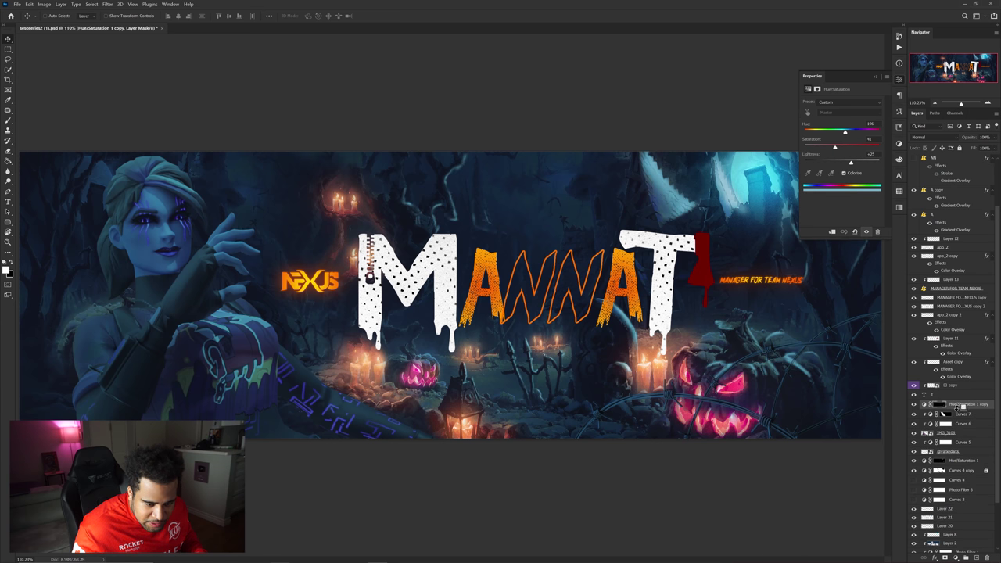
click(944, 405)
key(ctrl+i)
key(ctrl+i)
key(b)
scroll(228, 260, up, 4)
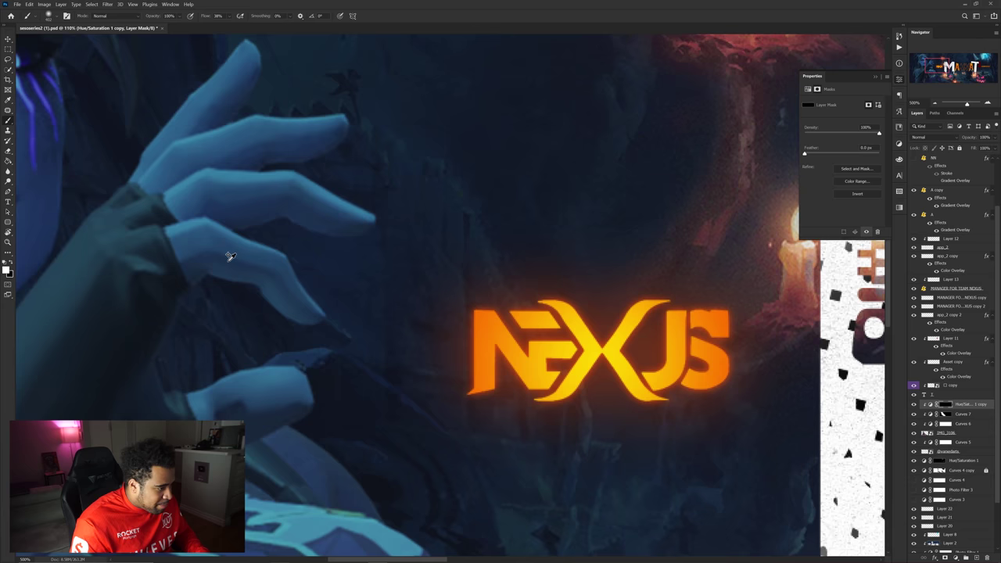
scroll(230, 256, up, 6)
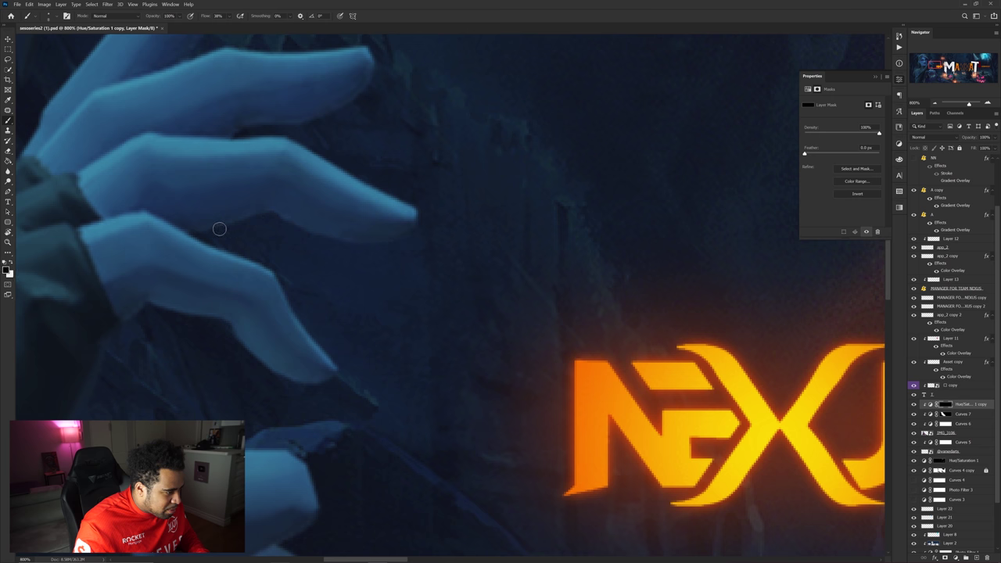
key(v)
key(ctrl+0)
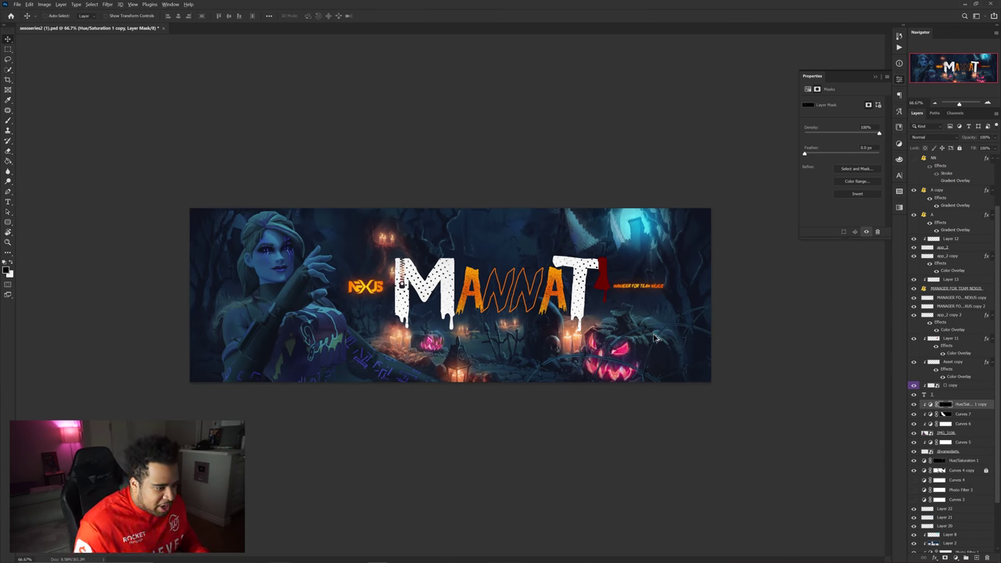
key(ctrl+1)
ctrl+click(687, 361)
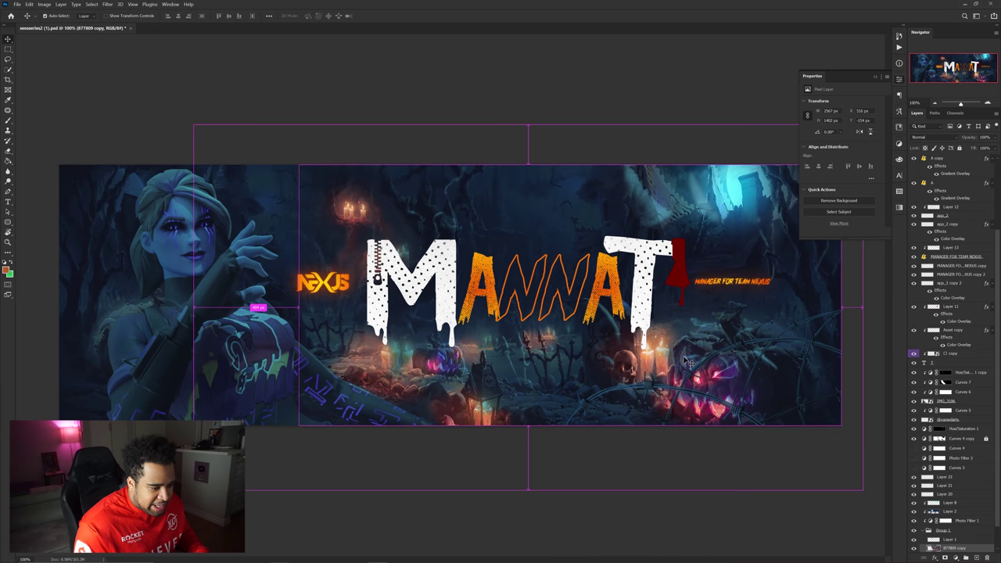
key(ctrl+z)
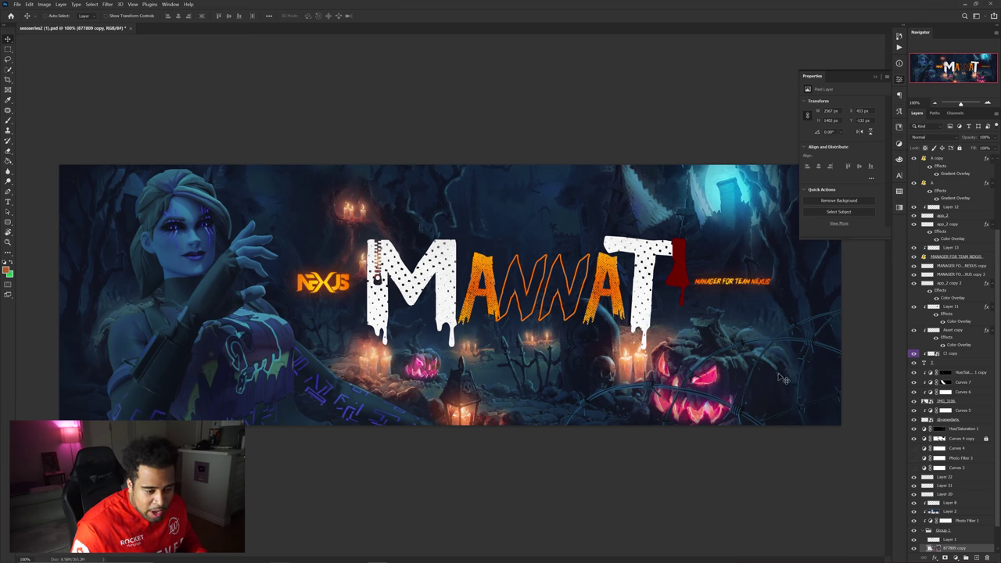
On Layer 23, paint an orange Linear Dodge (Add) glow over the small pumpkin, the lantern and the surrounding candles.
scroll(950, 333, up, 3)
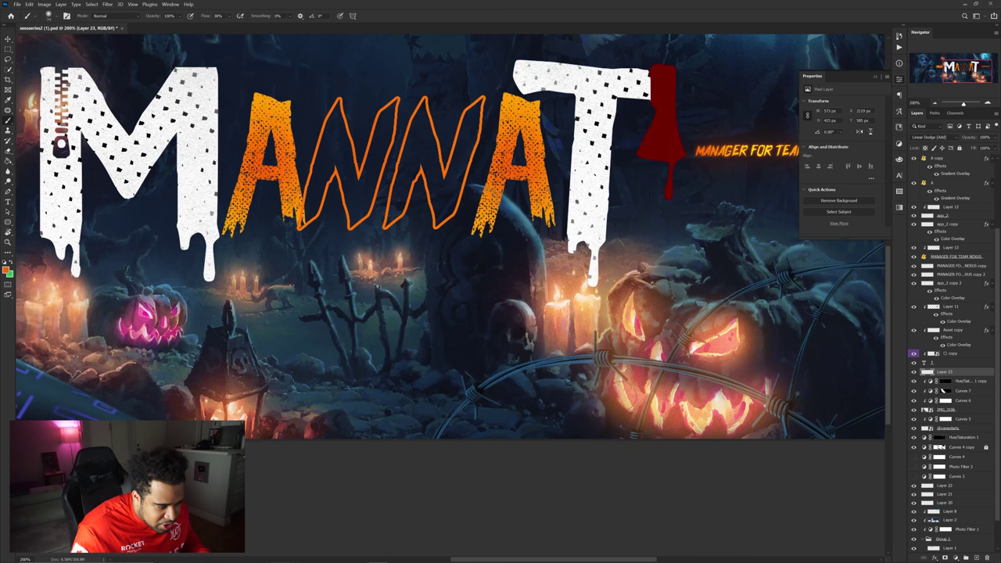
drag(356, 367, 702, 367)
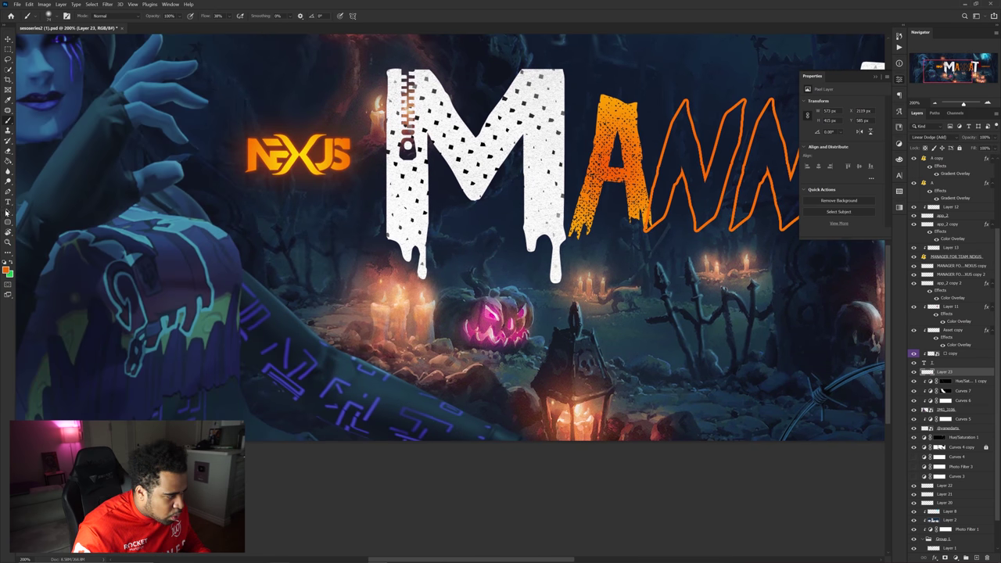
click(491, 315)
scroll(493, 315, up, 2)
key([)
key([)
key([)
drag(496, 316, 486, 310)
mouse_move(545, 307)
mouse_down()
mouse_move(536, 358)
mouse_move(452, 346)
mouse_move(508, 343)
mouse_move(496, 354)
mouse_move(557, 369)
mouse_up()
key(ctrl+z)
key(ctrl+z)
drag(646, 430, 543, 288)
mouse_move(501, 358)
mouse_down()
mouse_move(556, 381)
mouse_move(546, 395)
mouse_move(579, 372)
mouse_up()
scroll(482, 377, down, 3)
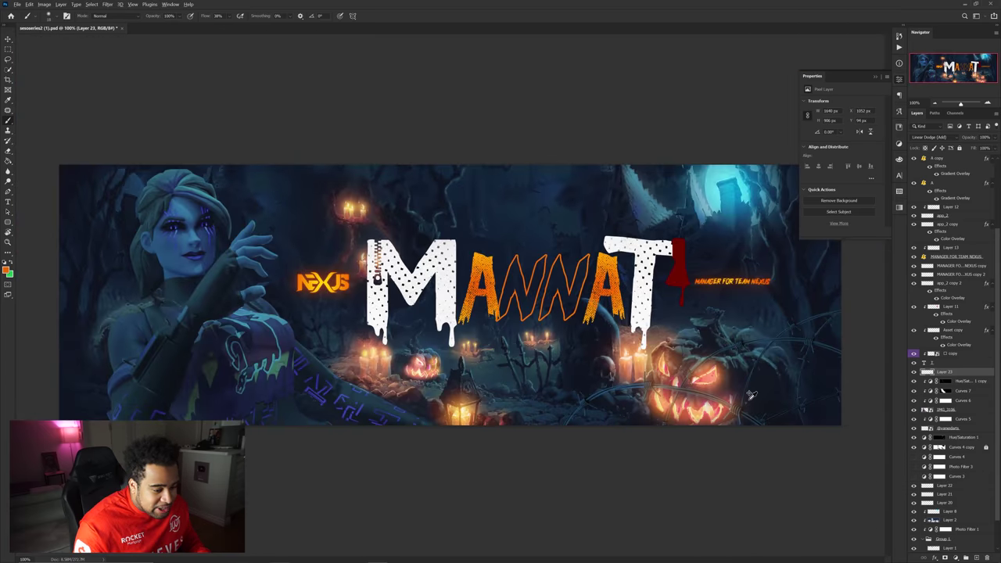
Move Layer 23 with the orange glow below the barbed-wire layer, above Hue/Saturation 1.
scroll(749, 395, up, 4)
key(v)
drag(623, 378, 631, 341)
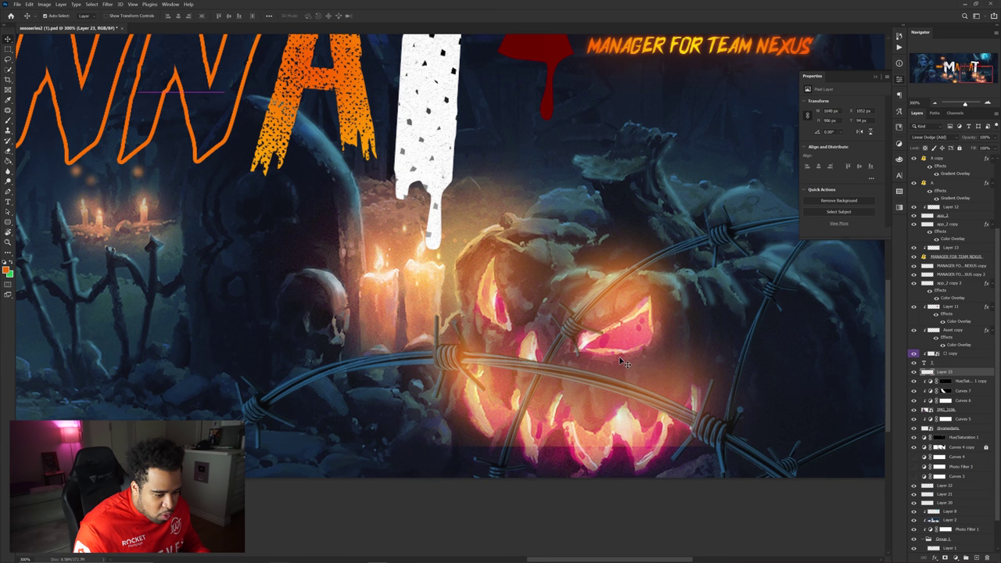
key(ctrl+z)
ctrl+click(741, 237)
drag(945, 374, 953, 434)
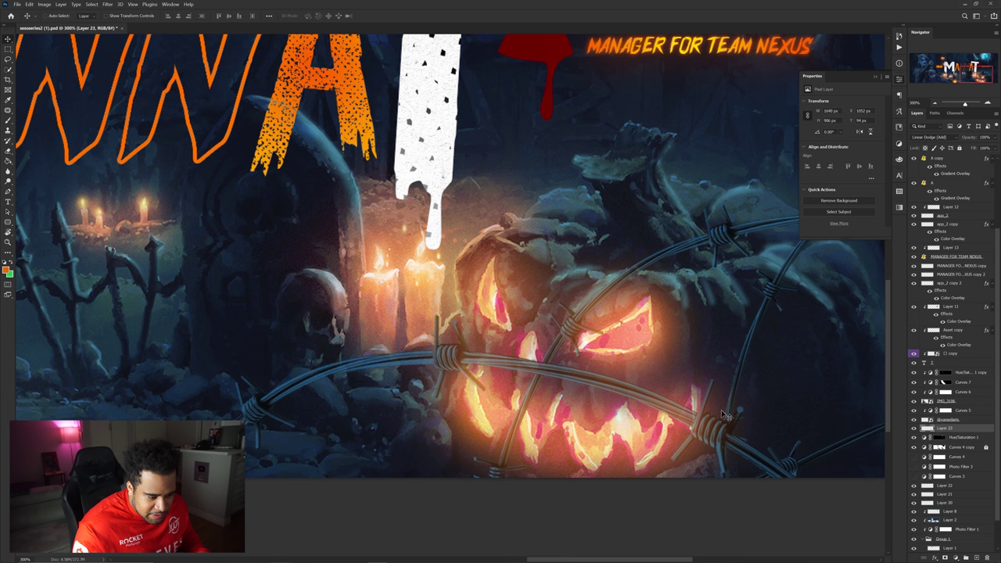
Create a new layer above Curves 5, clipped to the barbed wire, and paint orange light where the wire crosses the large pumpkin.
ctrl+click(664, 400)
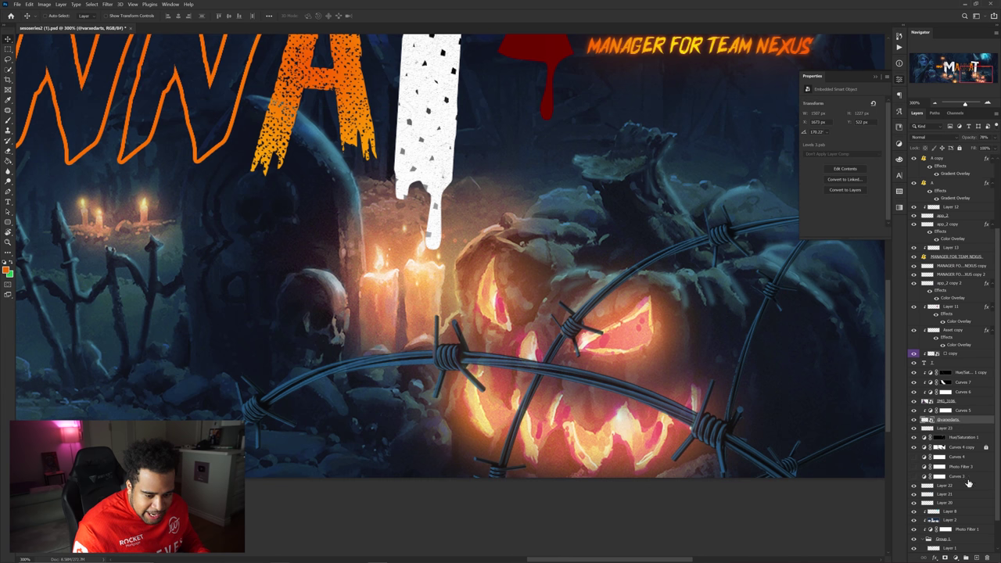
click(970, 410)
key(ctrl+shift+alt+n)
key(b)
scroll(636, 369, up, 3)
drag(536, 357, 718, 415)
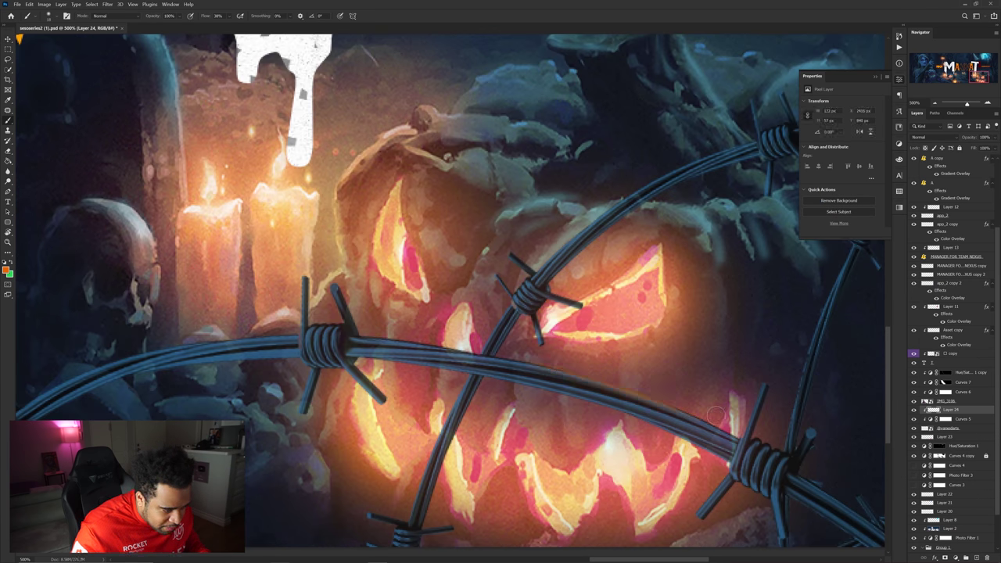
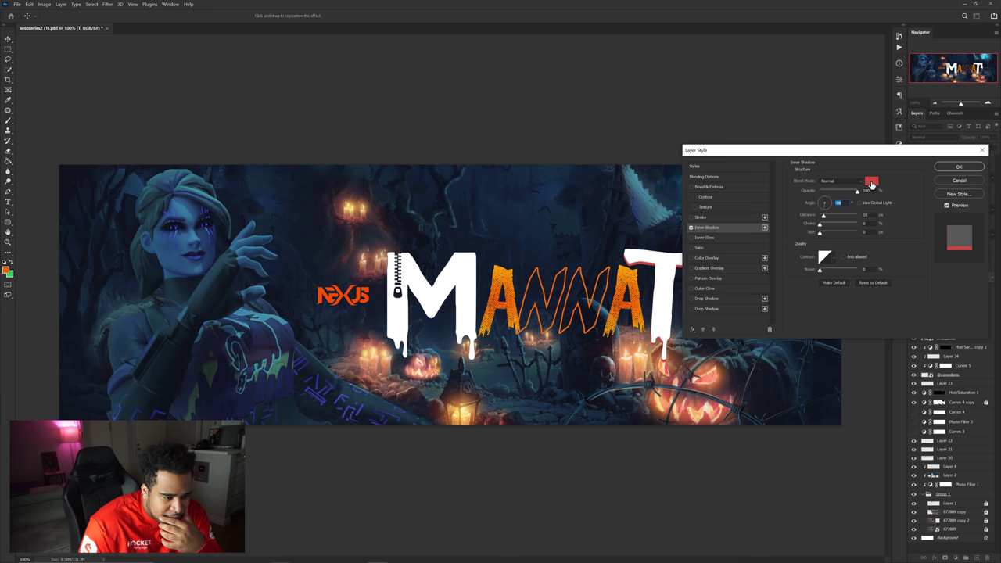
Set the T's Inner Shadow colour to the orange sampled from the neighbouring A, #e78e0c.
click(871, 183)
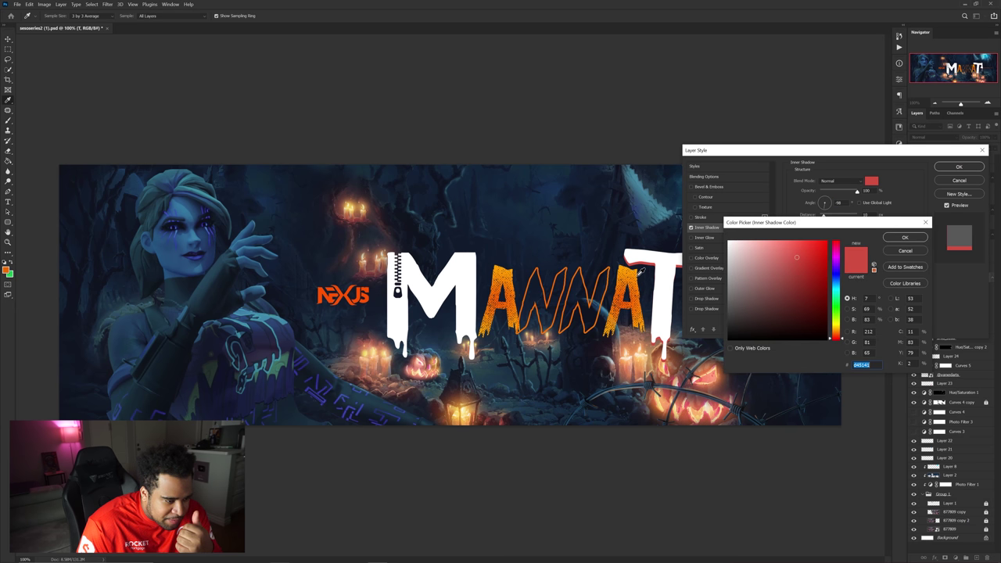
click(639, 272)
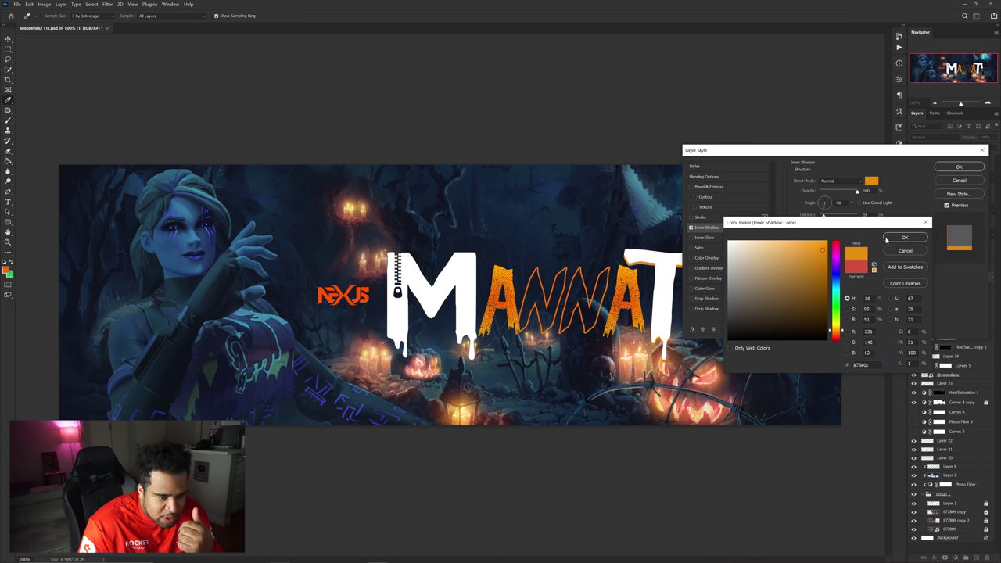
click(887, 239)
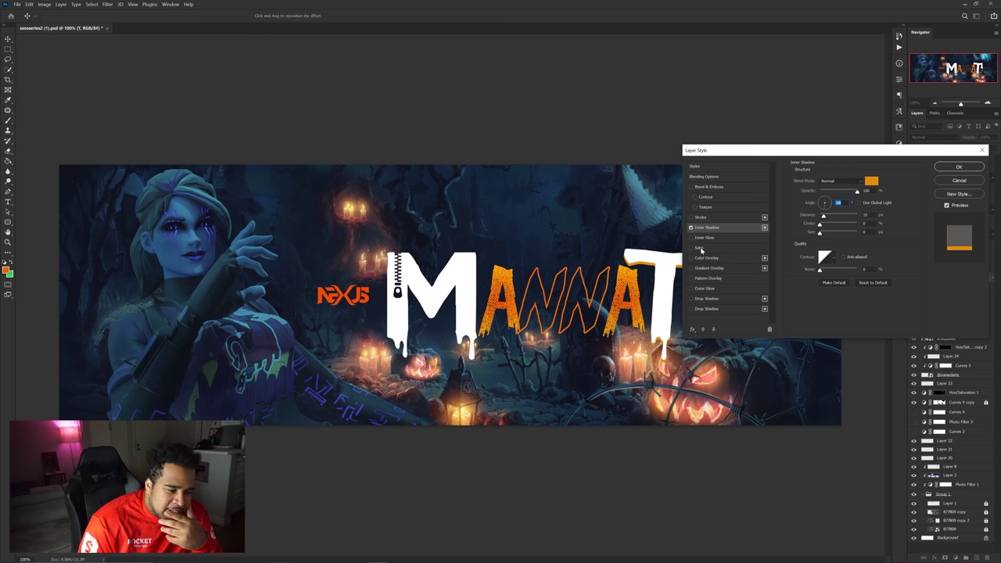
Add Satin, Gradient Overlay and an orange Linear Dodge (Add) Inner Glow at 64% opacity to the T's layer style.
click(699, 247)
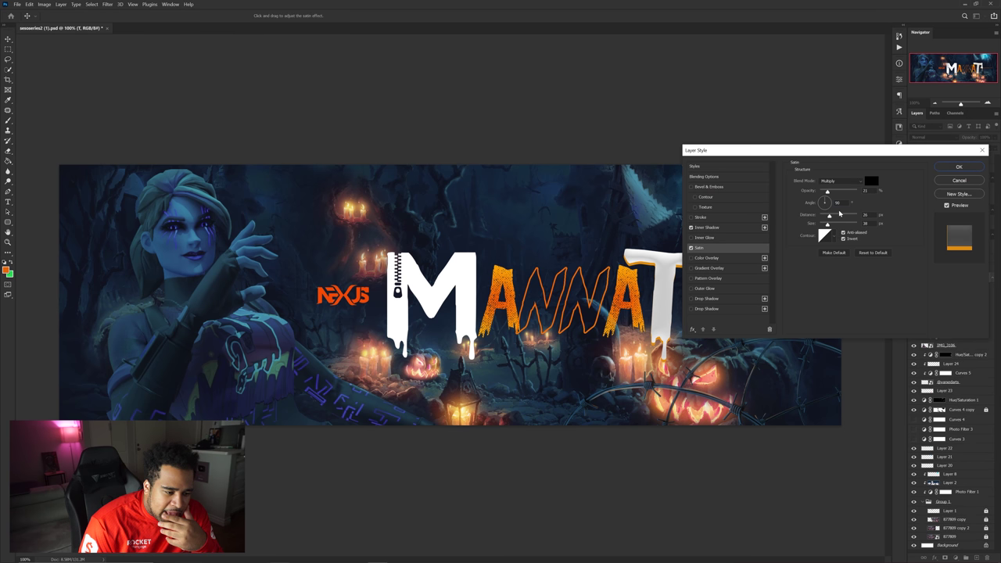
click(702, 269)
drag(832, 190, 844, 190)
click(705, 238)
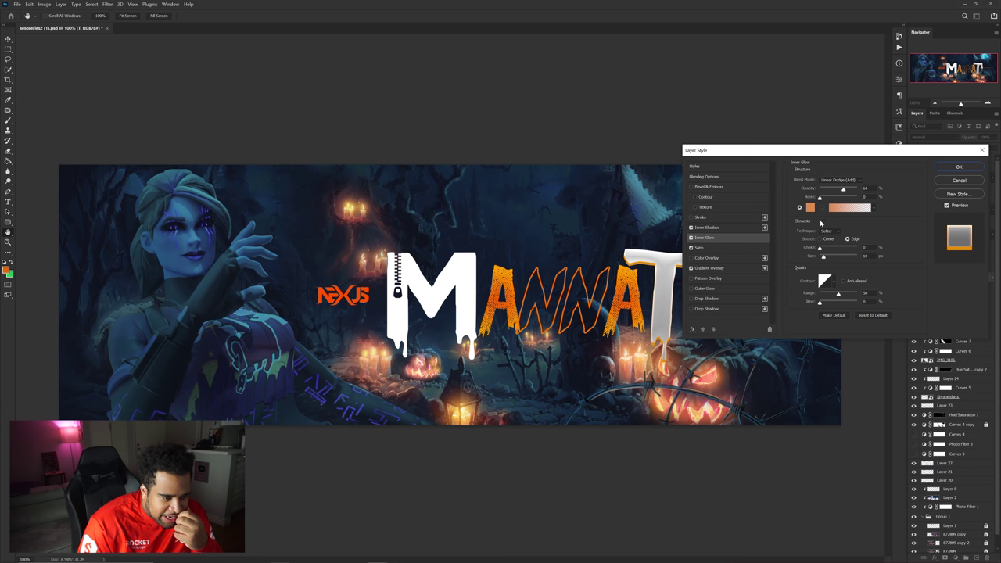
click(955, 168)
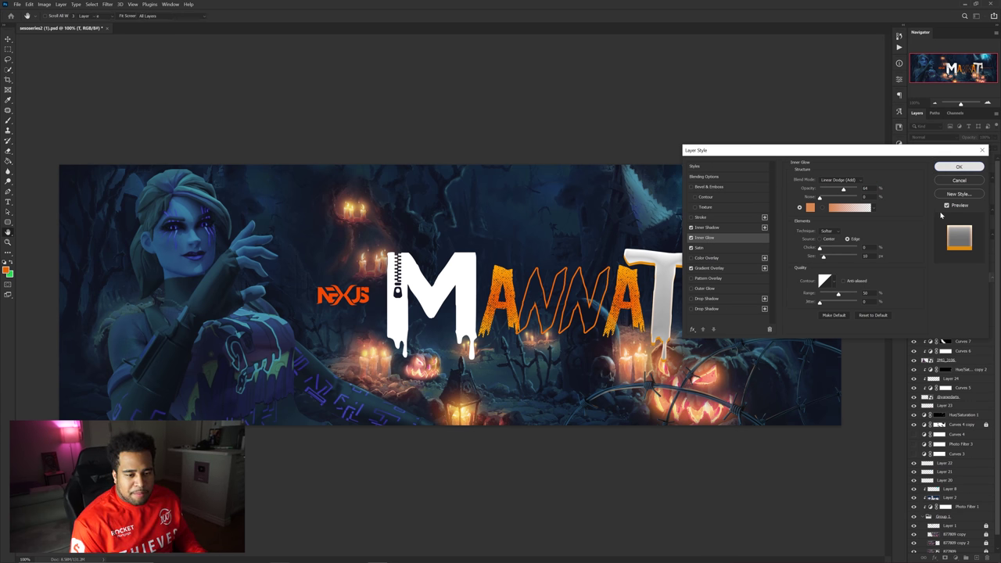
Copy the T's layer style and paste it onto the M text layer.
right_click(957, 278)
click(874, 468)
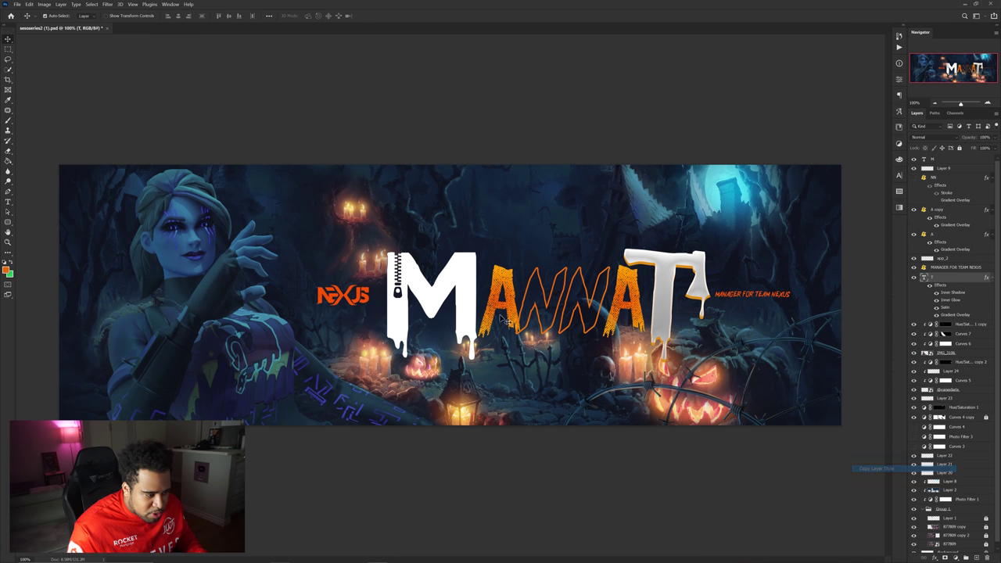
click(955, 160)
right_click(930, 160)
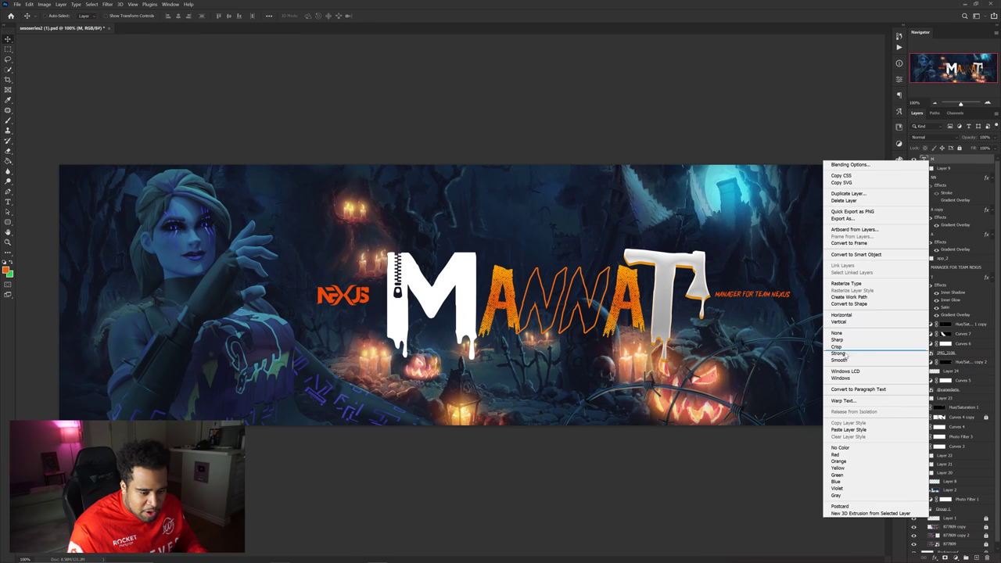
click(869, 433)
key(ctrl+minus)
key(ctrl+minus)
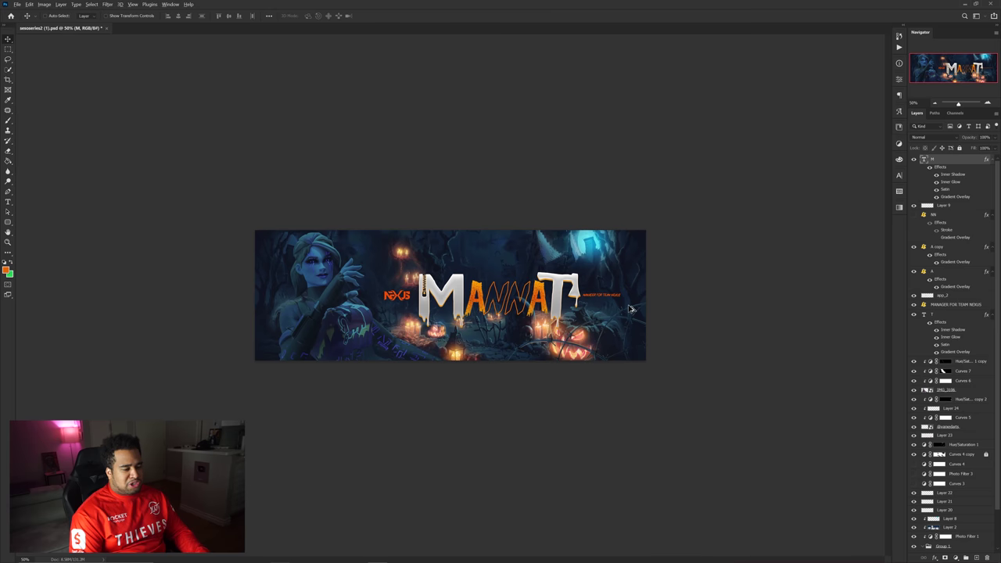
key(ctrl+plus)
key(ctrl+plus)
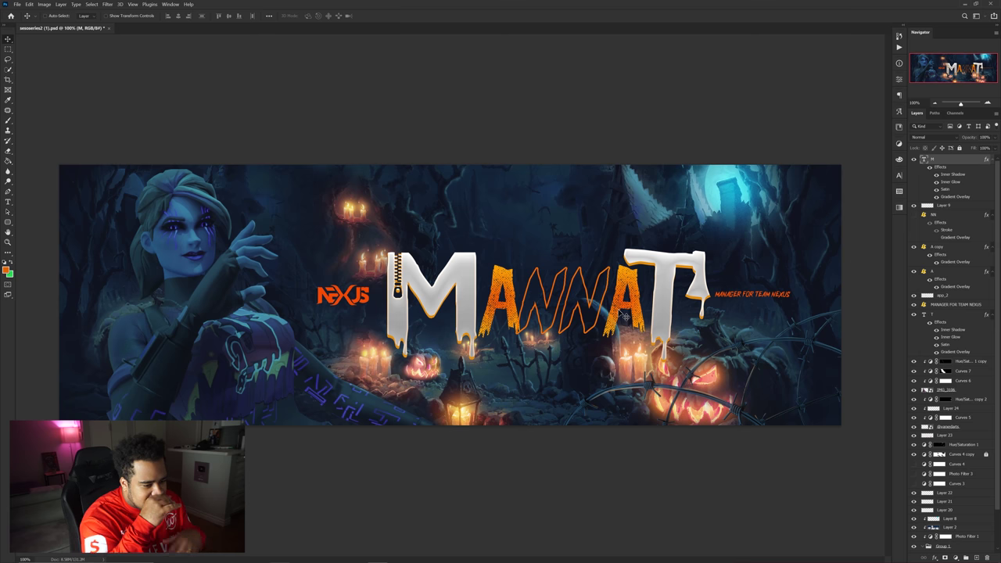
Create a layer named \ above the M, paint soft orange glows over ANNA, the NEXUS logo and tagline, and add a Linear Dodge (Add) copy.
click(698, 267)
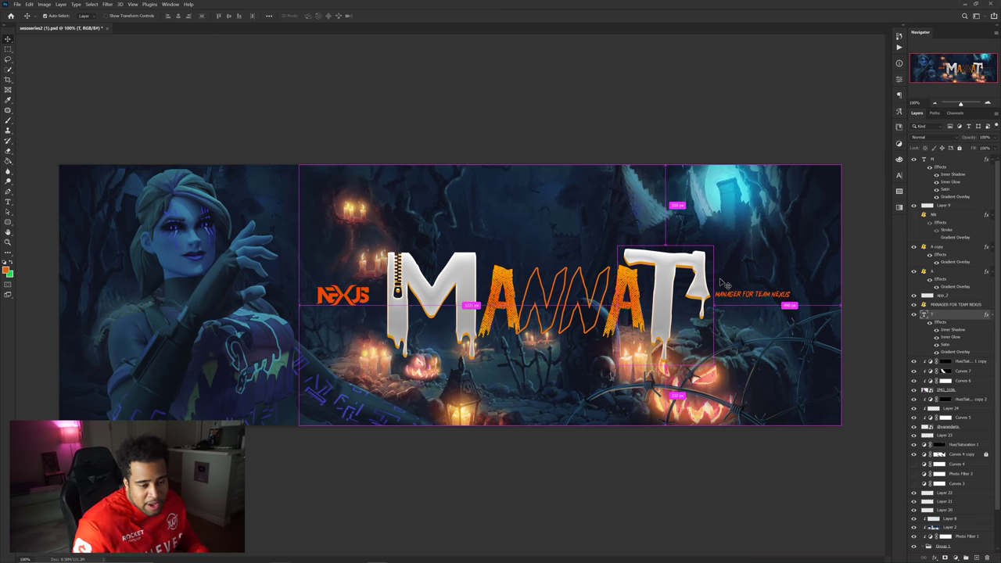
click(939, 161)
key(ctrl+shift+n)
text(\)
key(Return)
key(b)
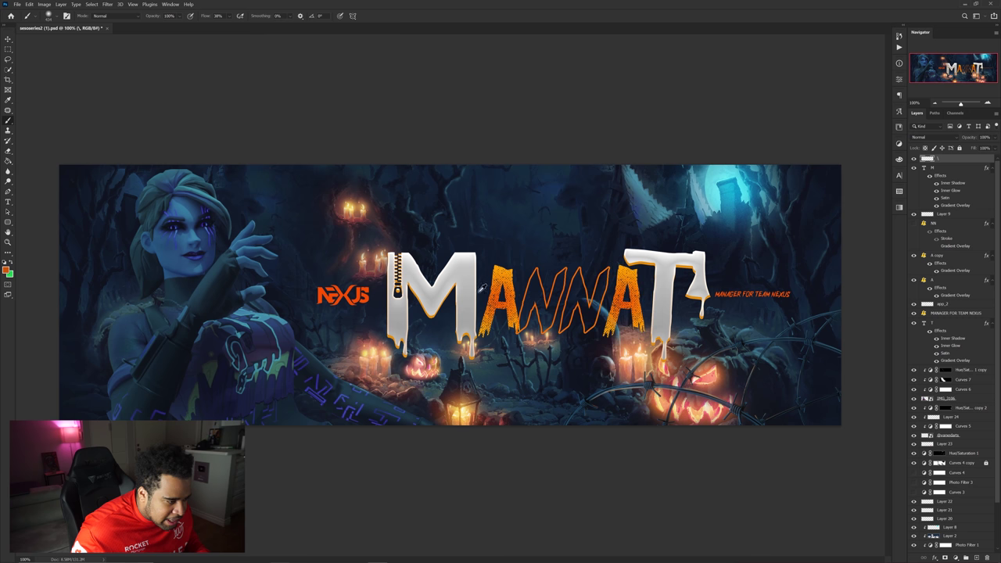
click(551, 305)
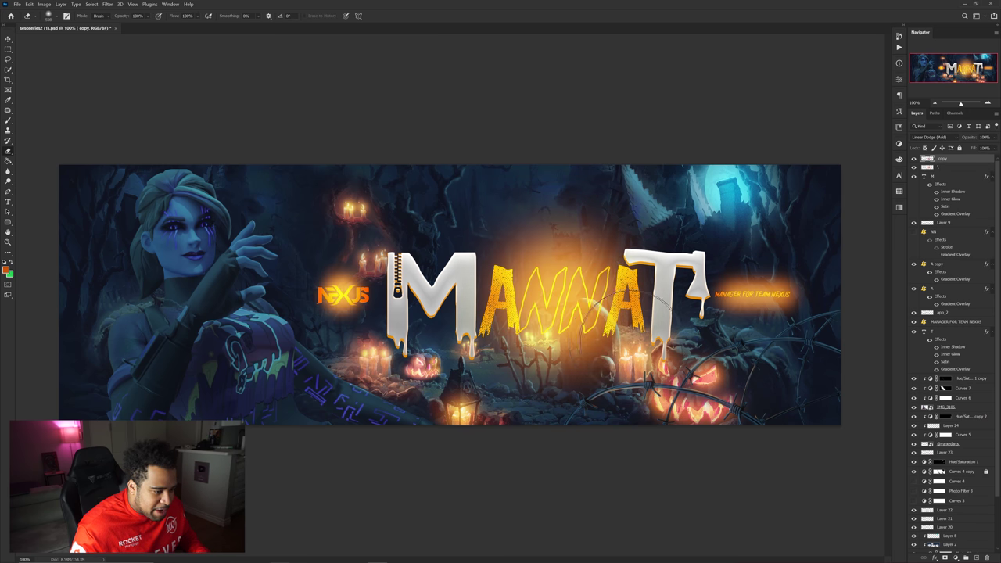
Erase parts of the copied glow around the ANNA letters and the NEXUS logo to soften it.
mouse_move(601, 332)
mouse_down()
mouse_move(579, 322)
mouse_move(492, 268)
mouse_move(555, 190)
mouse_move(494, 251)
mouse_up()
mouse_move(368, 262)
mouse_down()
mouse_move(365, 288)
mouse_move(336, 293)
mouse_up()
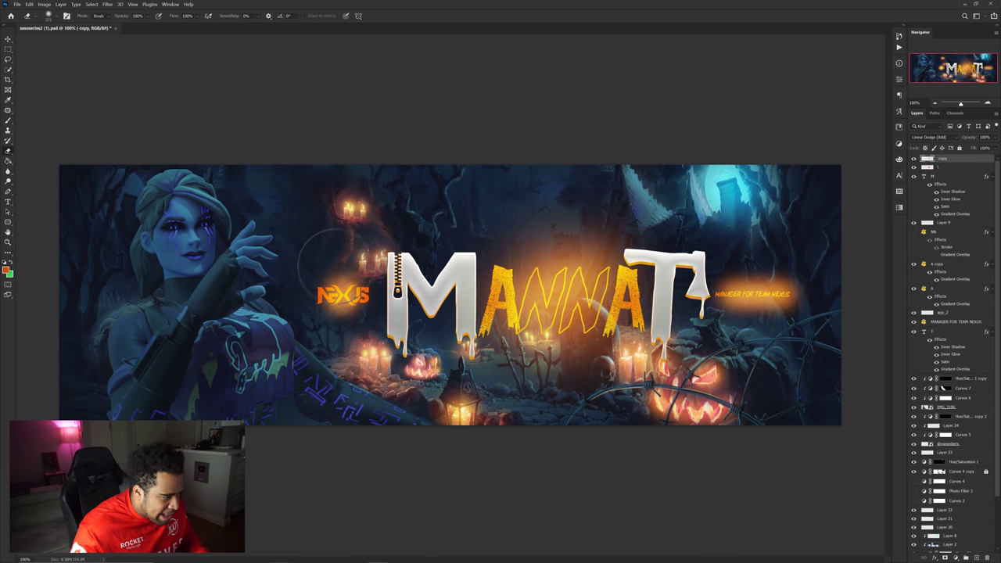
key(v)
scroll(739, 299, down, 3)
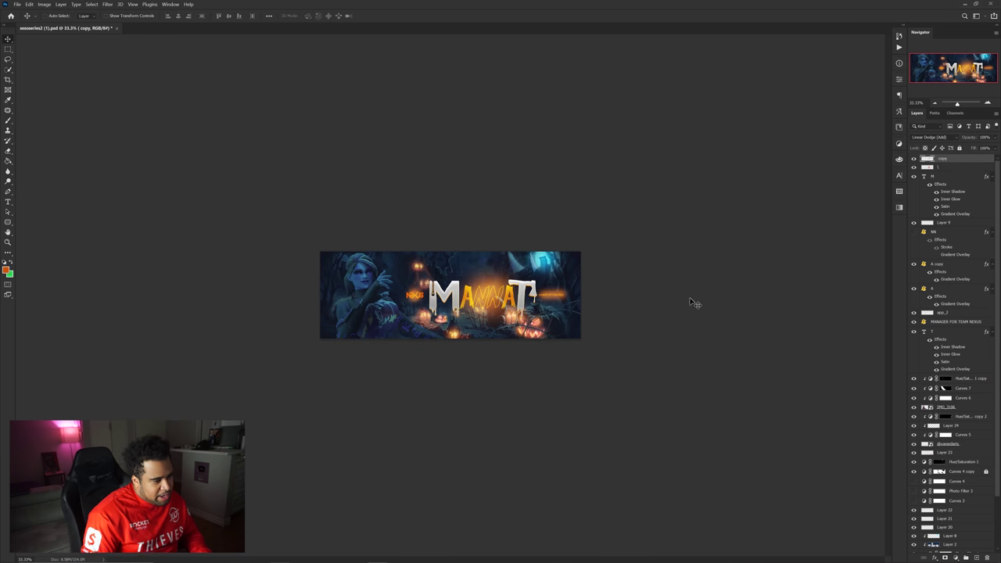
scroll(693, 301, up, 2)
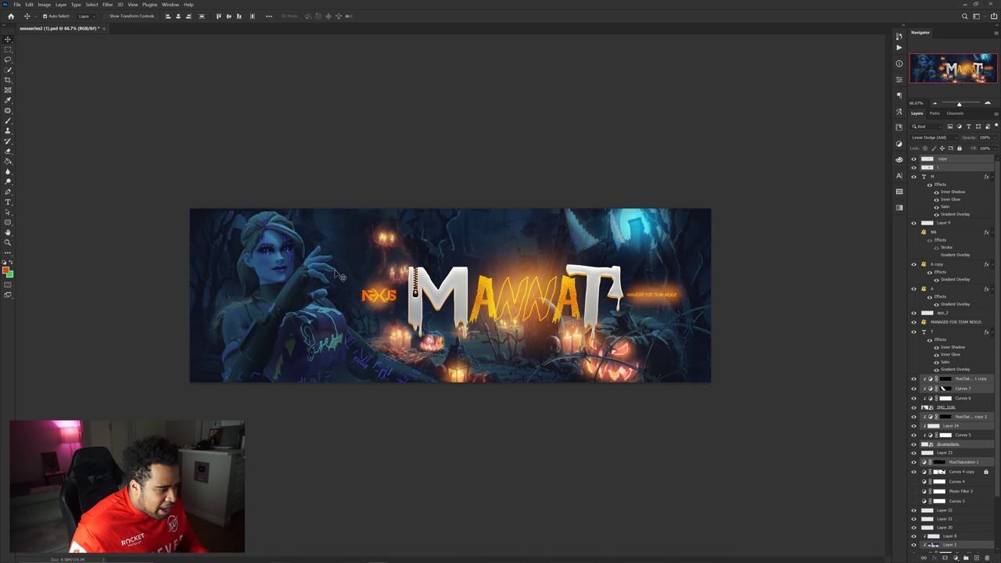
Move the dark pumpkin and its adjustments below the barbed wire layer, place it behind the character's arm, and flip it horizontally.
click(643, 346)
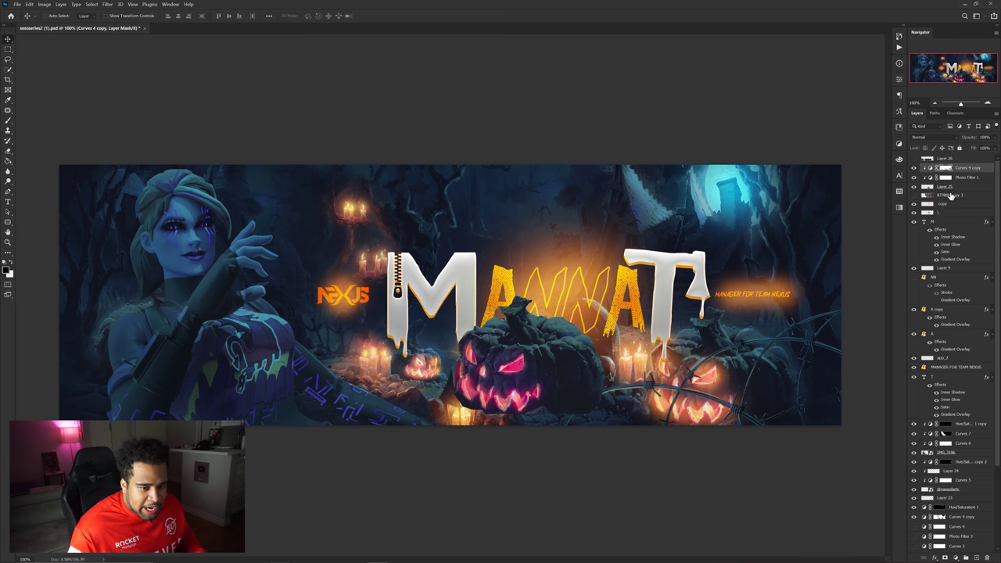
shift+click(957, 188)
drag(957, 190, 947, 472)
drag(636, 358, 445, 357)
key(ctrl+t)
right_click(400, 358)
click(425, 492)
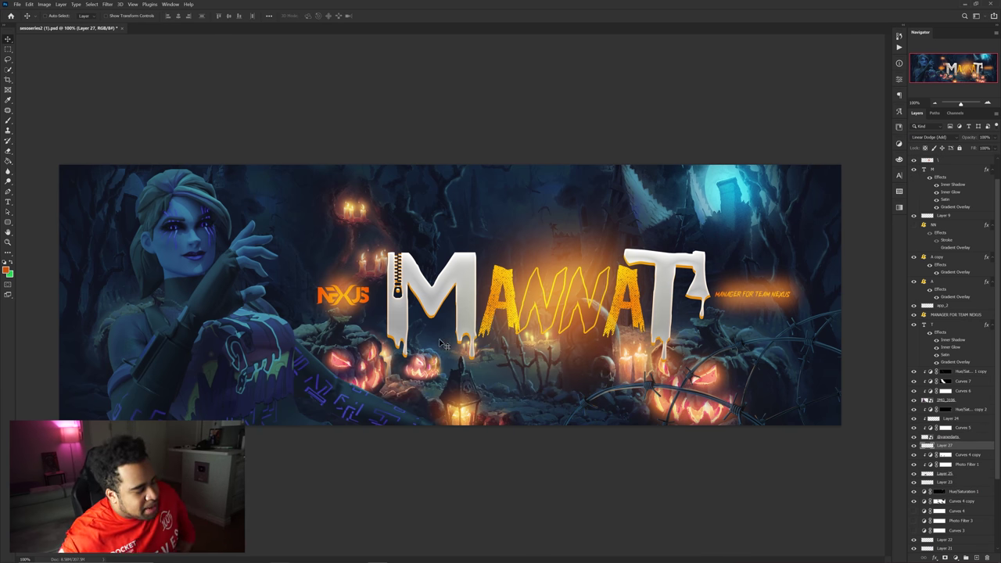
Add a Hue/Saturation adjustment clipped to the character, above the Hue/Saturation 1 copy.
scroll(437, 383, up, 2)
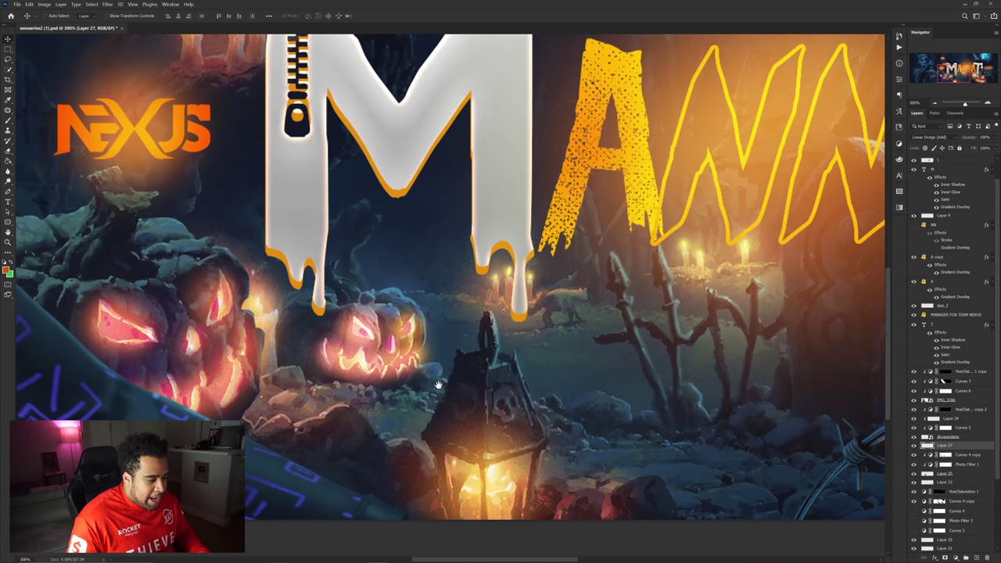
drag(438, 384, 624, 351)
ctrl+click(371, 401)
click(948, 371)
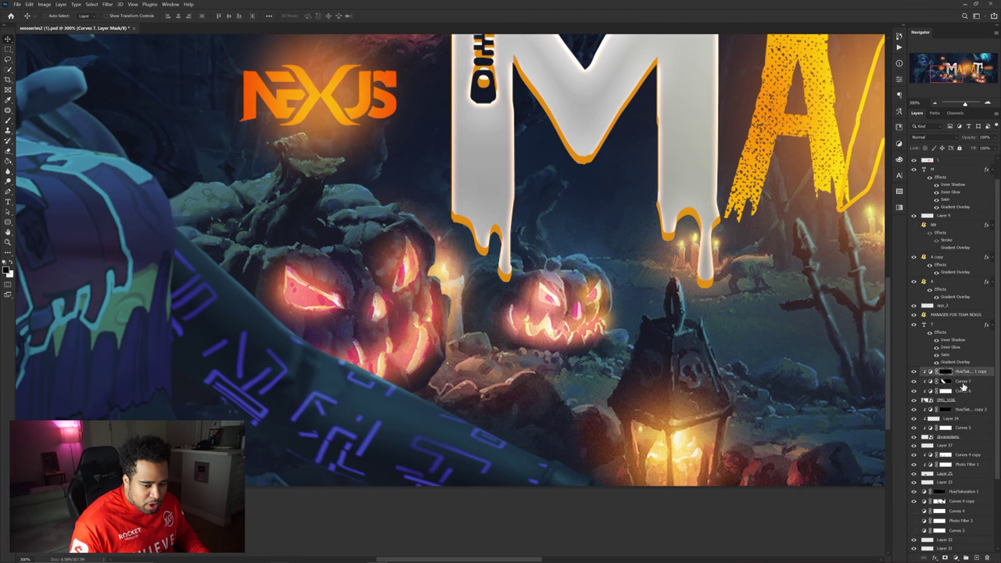
click(956, 558)
click(958, 482)
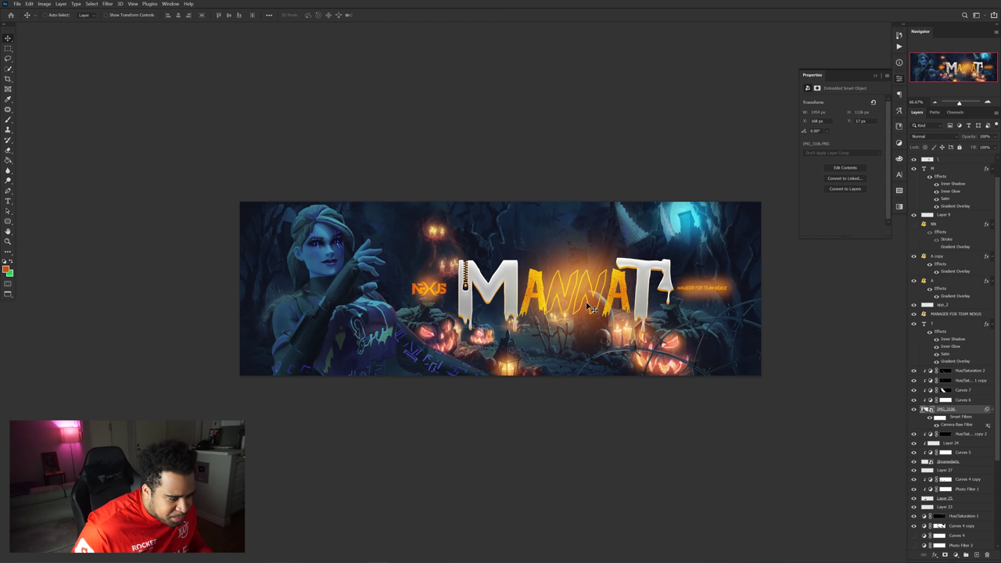
Create a new layer above the glow copy and paint a trial soft orange spot in the trees above the M.
scroll(960, 241, up, 2)
click(951, 175)
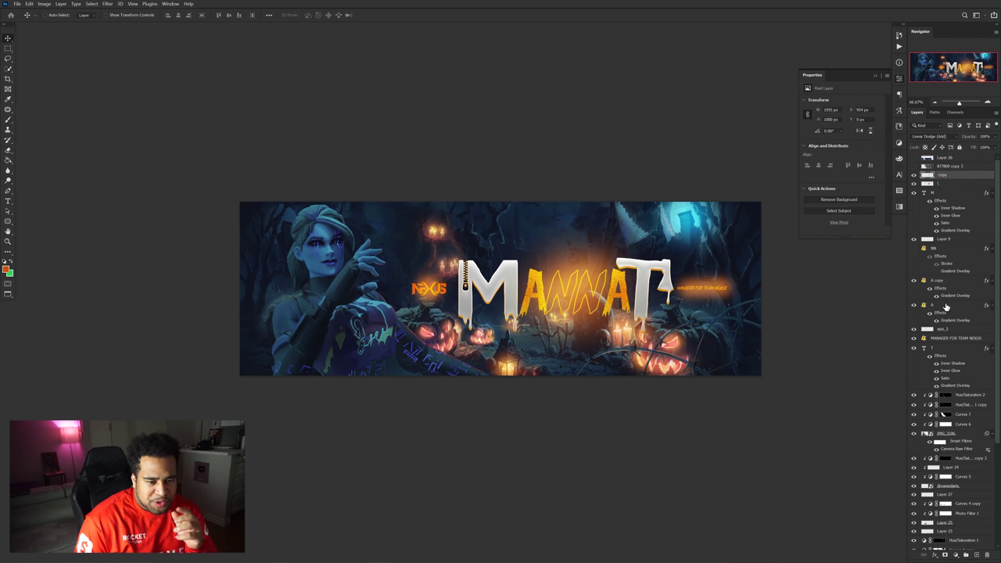
click(974, 552)
key(b)
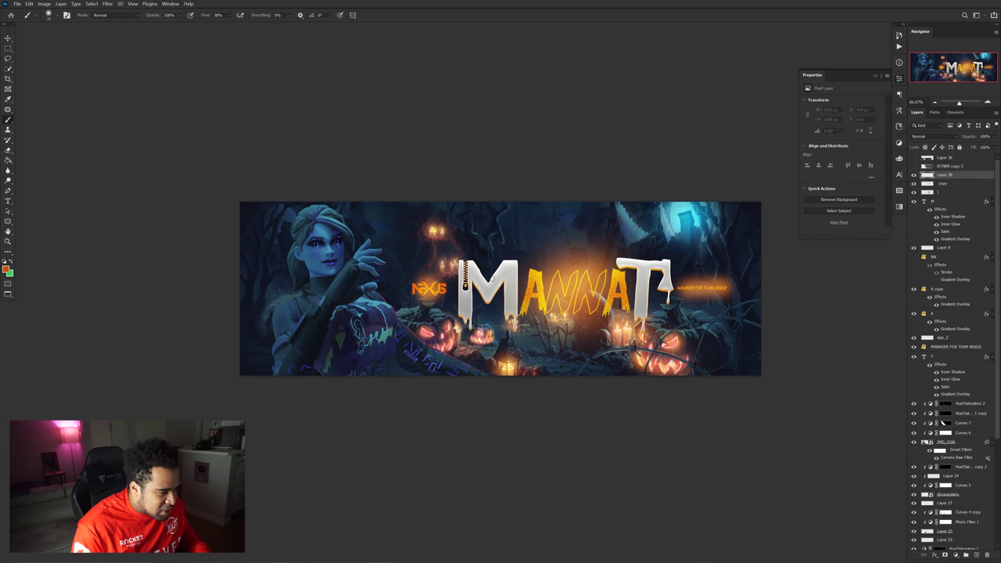
drag(488, 262, 482, 261)
click(491, 227)
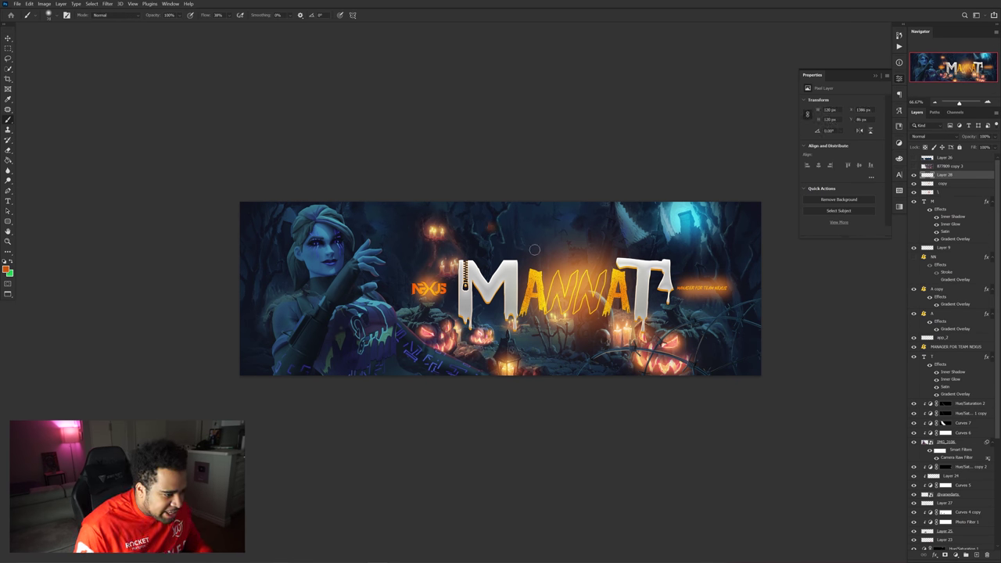
key(ctrl+z)
drag(488, 227, 493, 227)
click(491, 227)
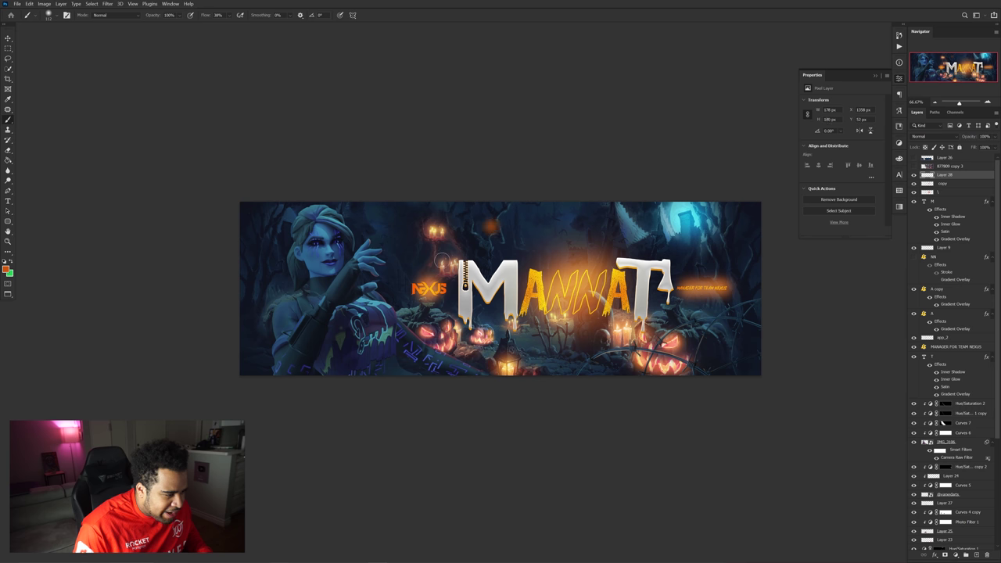
Set the brush flow to 82% and erase the trial orange spot above the M.
click(229, 16)
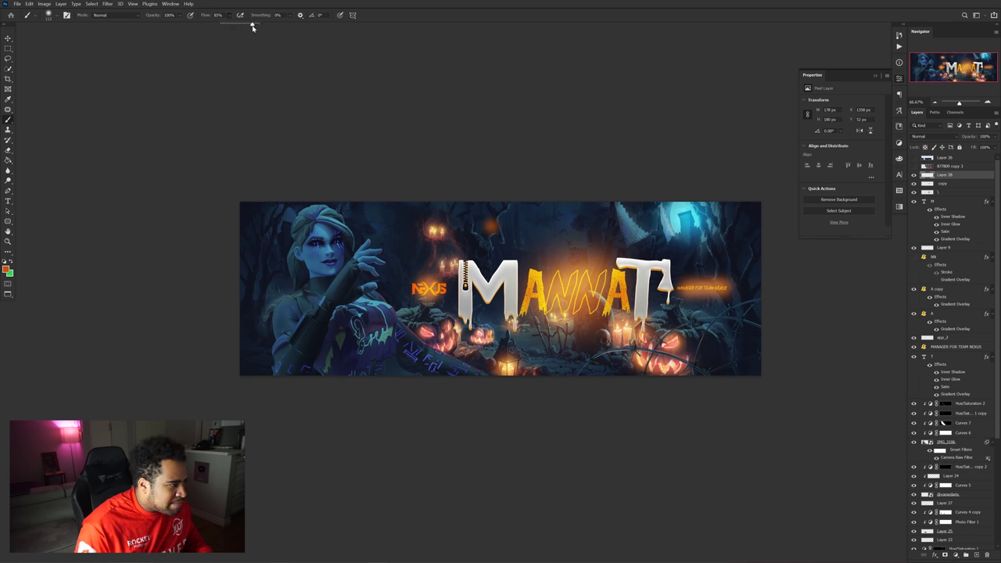
drag(252, 27, 252, 28)
click(492, 220)
key(e)
drag(493, 219, 493, 226)
key(b)
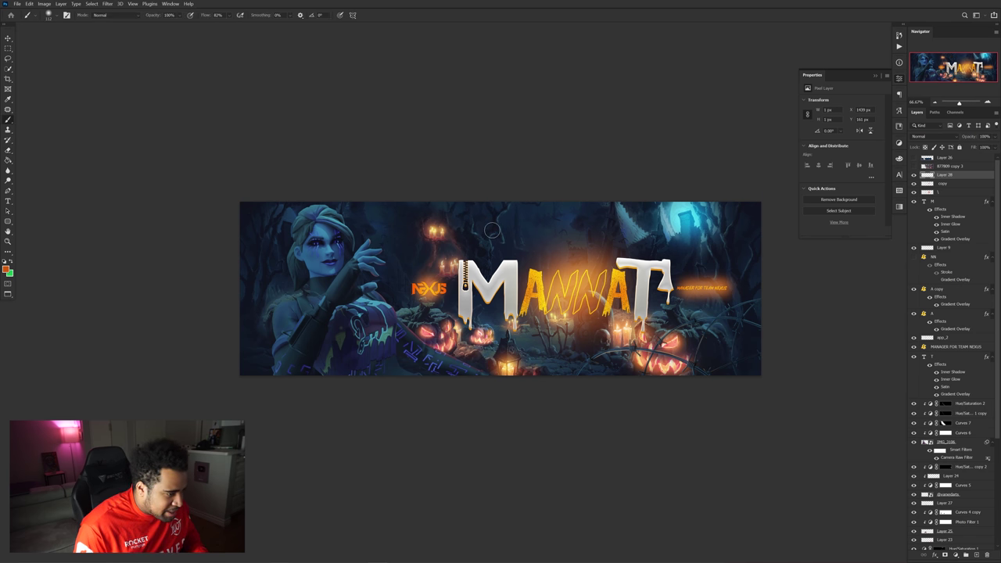
Paint soft orange spots above the M, on the character's arm, beside her head and hand, and near the lantern.
click(491, 226)
click(309, 332)
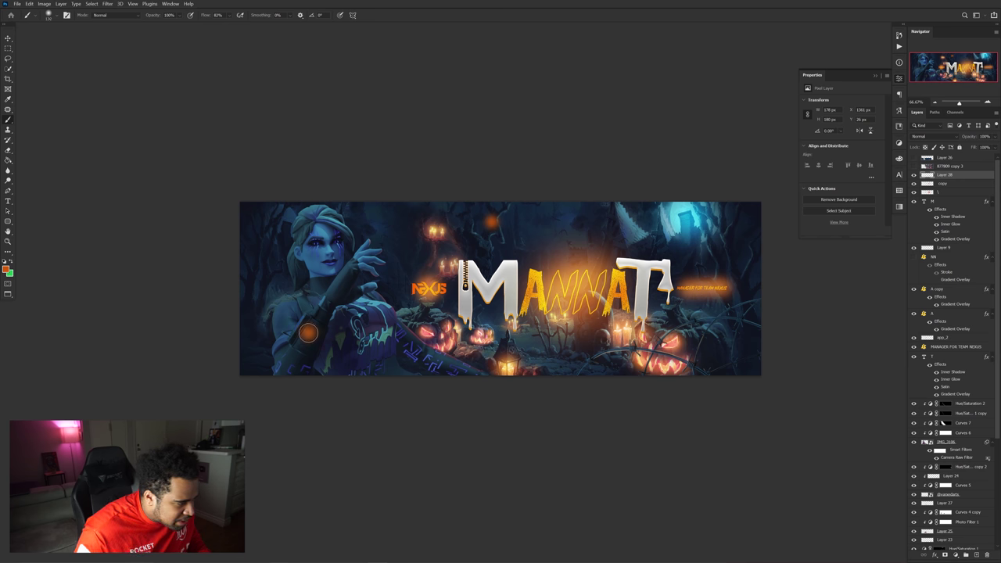
click(253, 233)
click(440, 364)
click(402, 256)
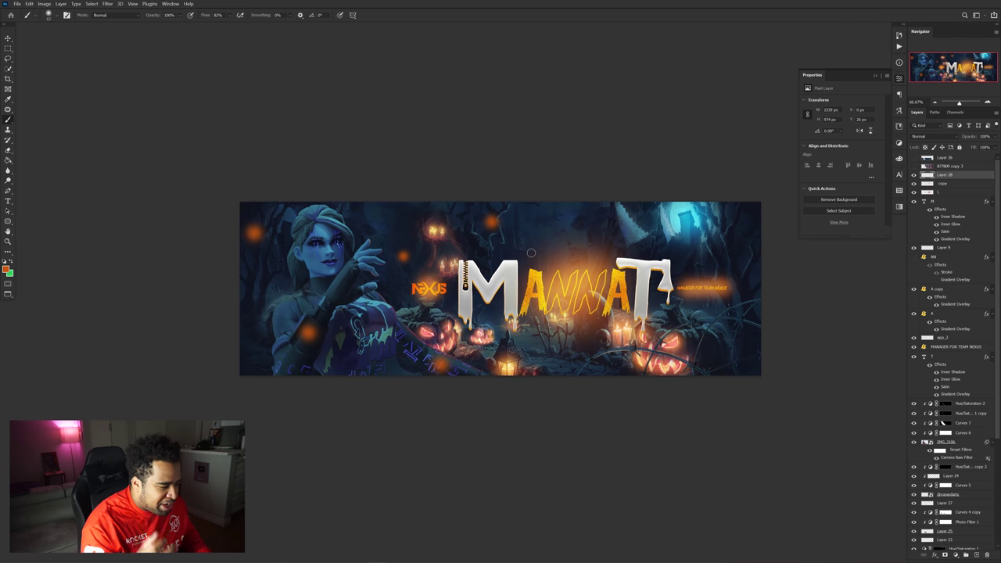
Replace the orange spots beside the character's head and on her arm with smaller ones, and scatter more across the right half.
key(e)
click(264, 232)
click(312, 338)
key(b)
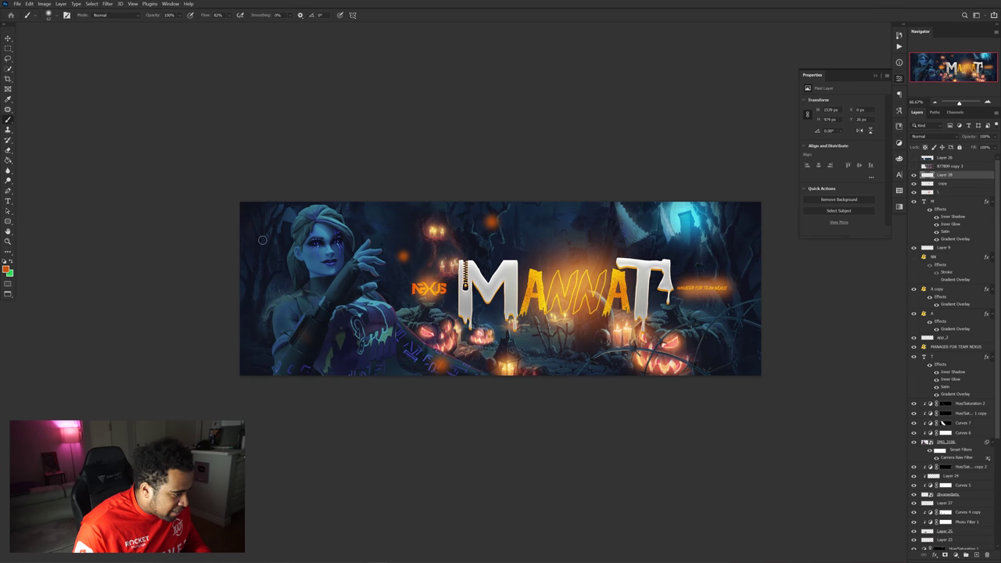
click(258, 233)
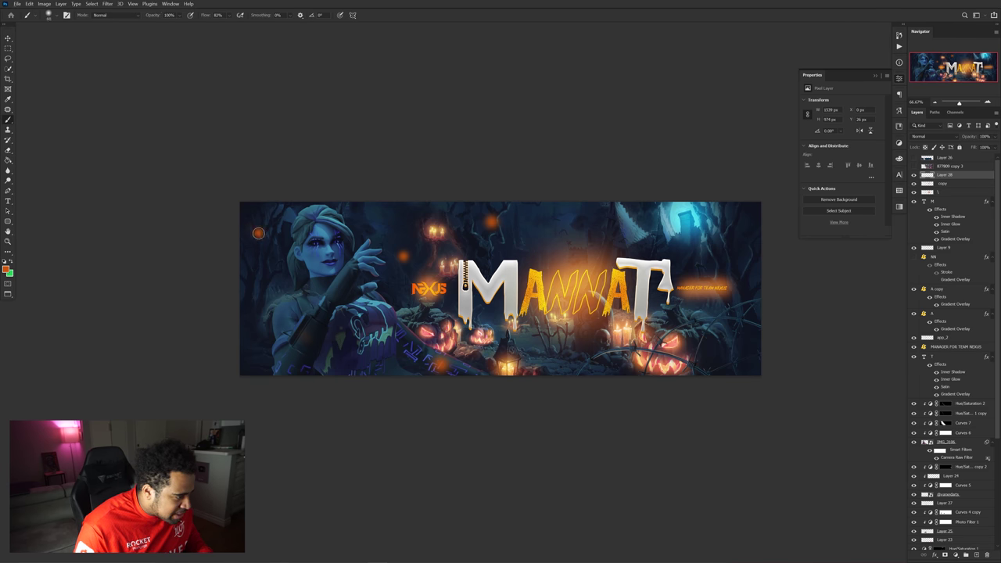
click(305, 341)
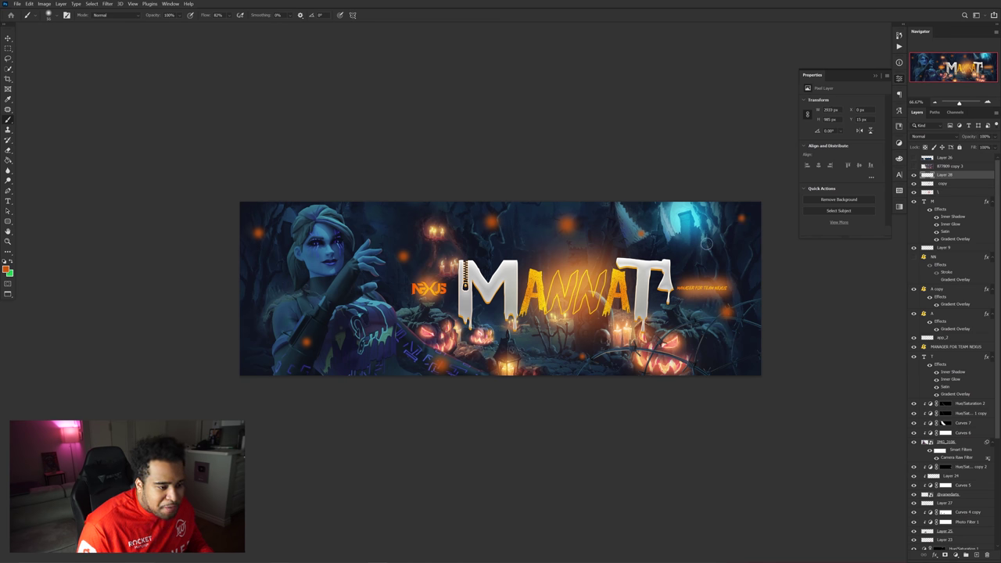
Erase the orange spot above the M and paint a smaller one at the banner's upper edge.
key(e)
click(491, 220)
key(b)
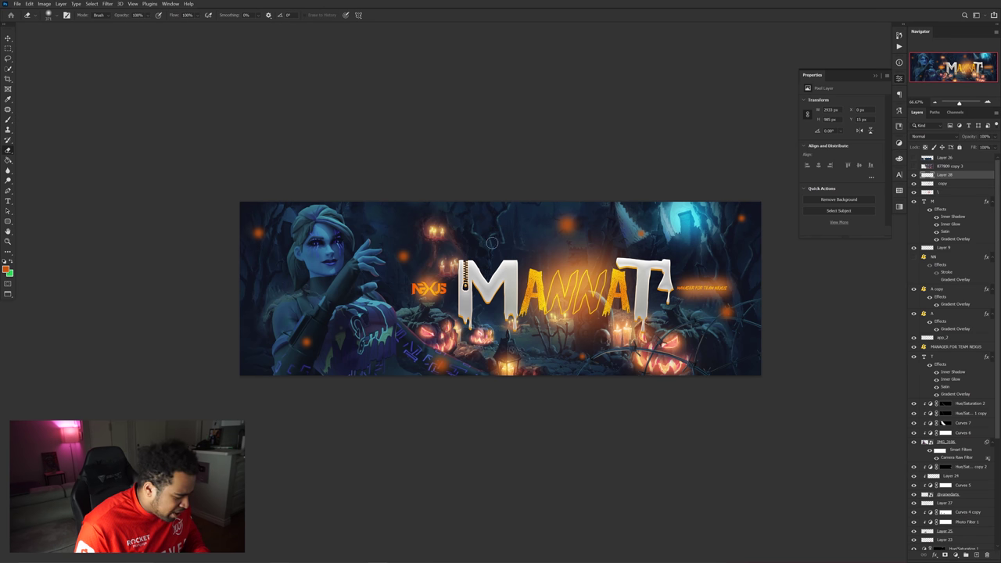
click(461, 207)
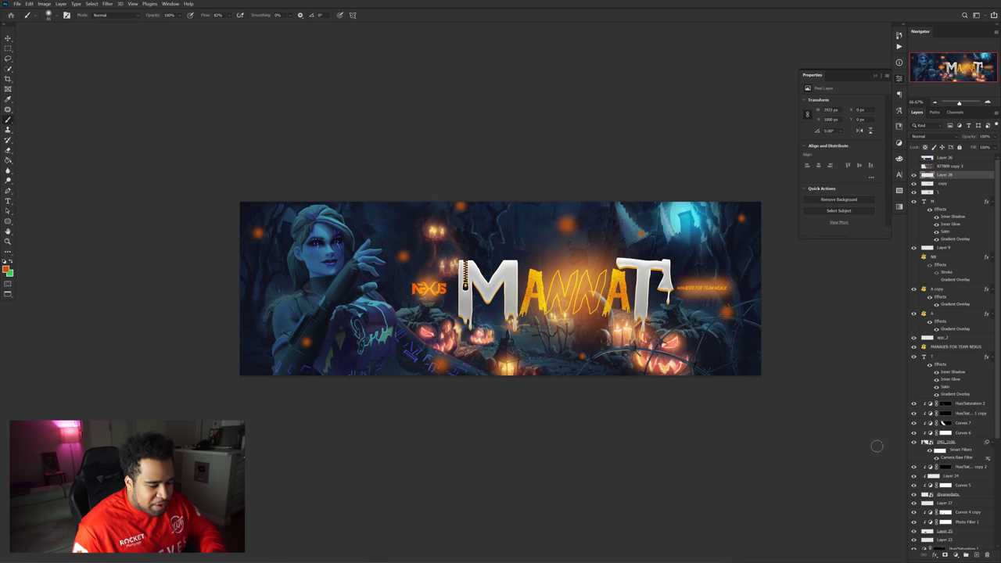
Add a new layer above the orange spots, paint their centres orange, and set its blend mode to Linear Dodge (Add).
click(976, 552)
scroll(467, 189, up, 3)
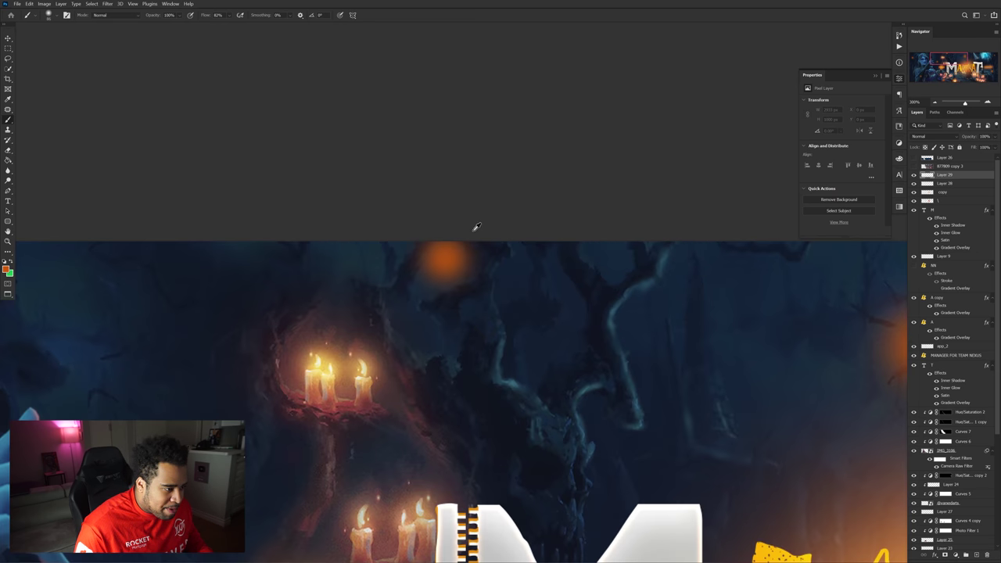
click(444, 257)
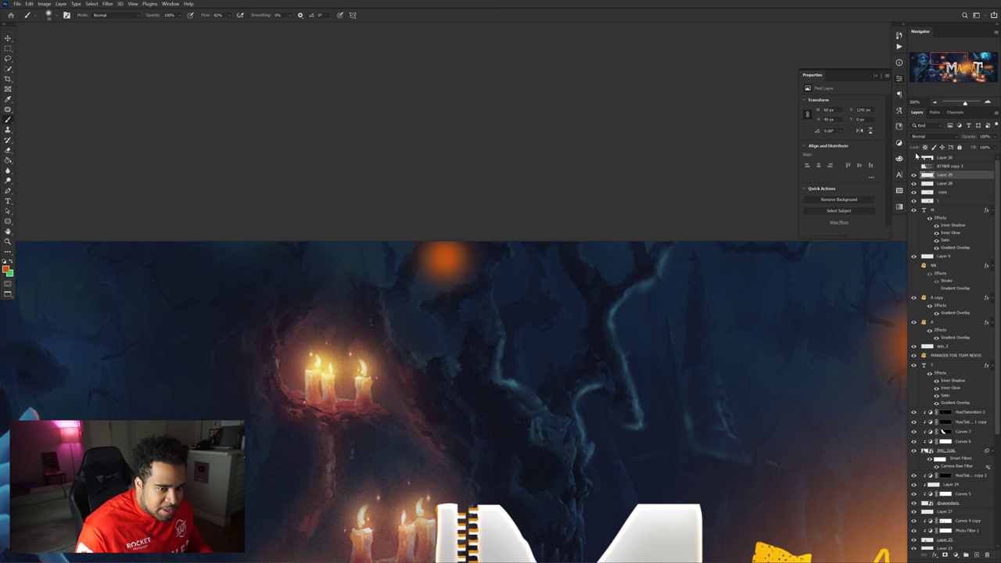
click(934, 137)
click(944, 215)
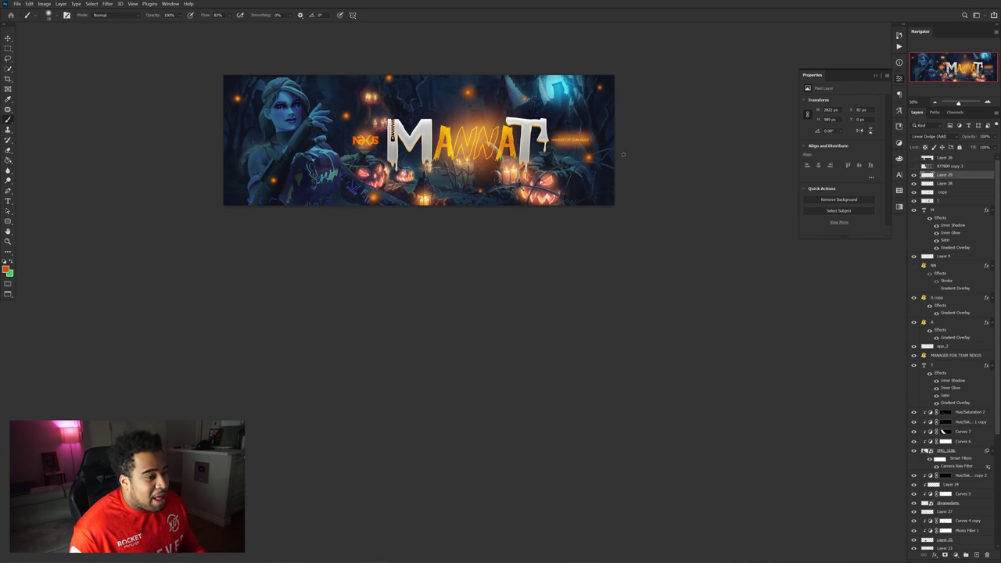
Add a Linear Dodge (Add) layer clipped to the barbed wire above its Hue/Saturation adjustment, and paint orange light near the glowing spot.
scroll(627, 161, up, 3)
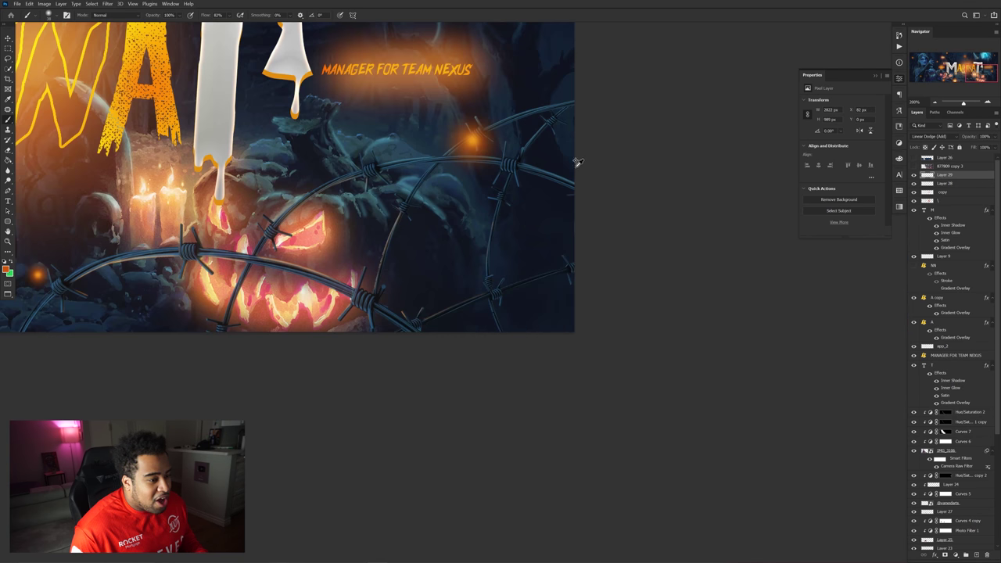
scroll(478, 158, up, 2)
key(v)
click(394, 171)
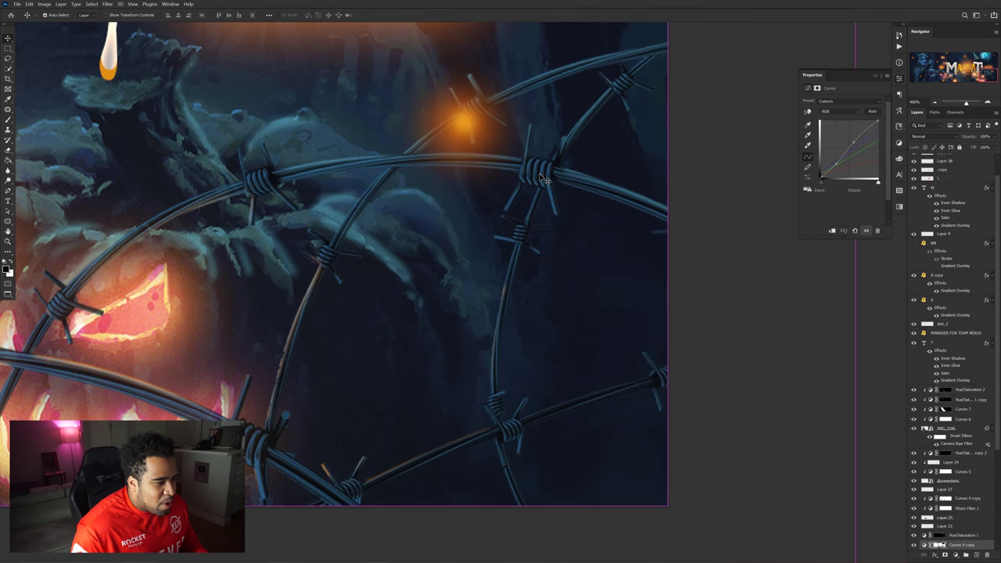
ctrl+click(394, 169)
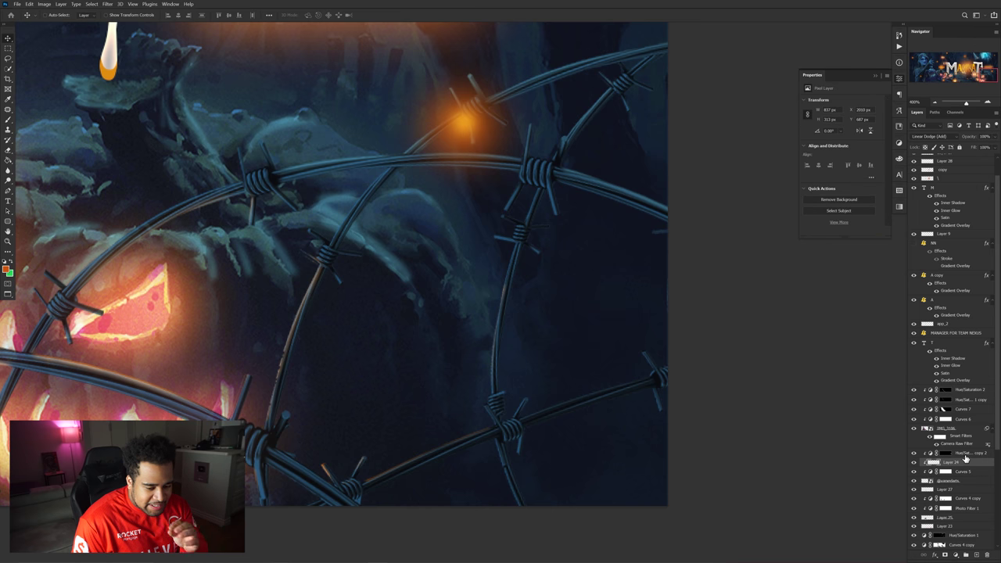
click(944, 454)
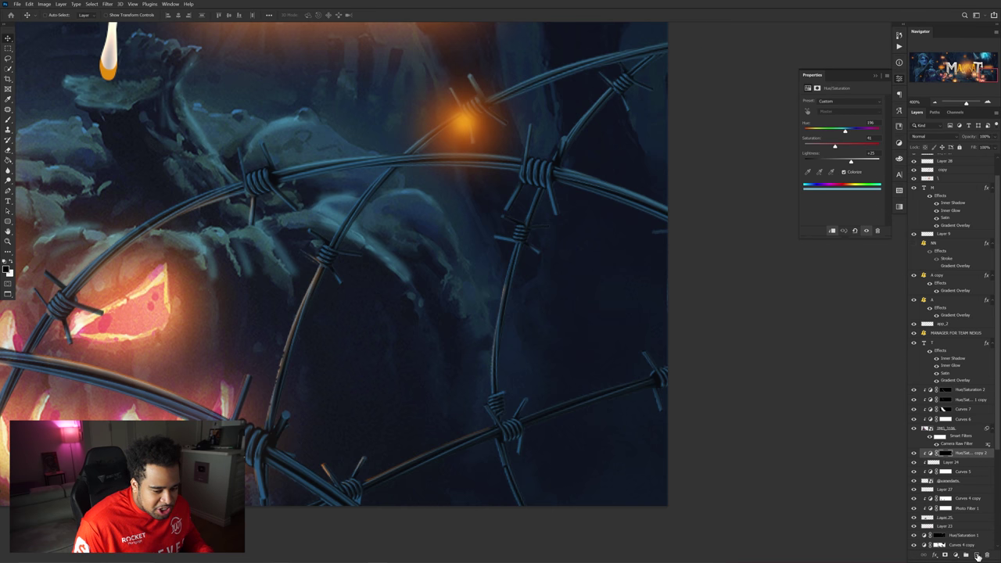
click(977, 555)
alt+click(952, 456)
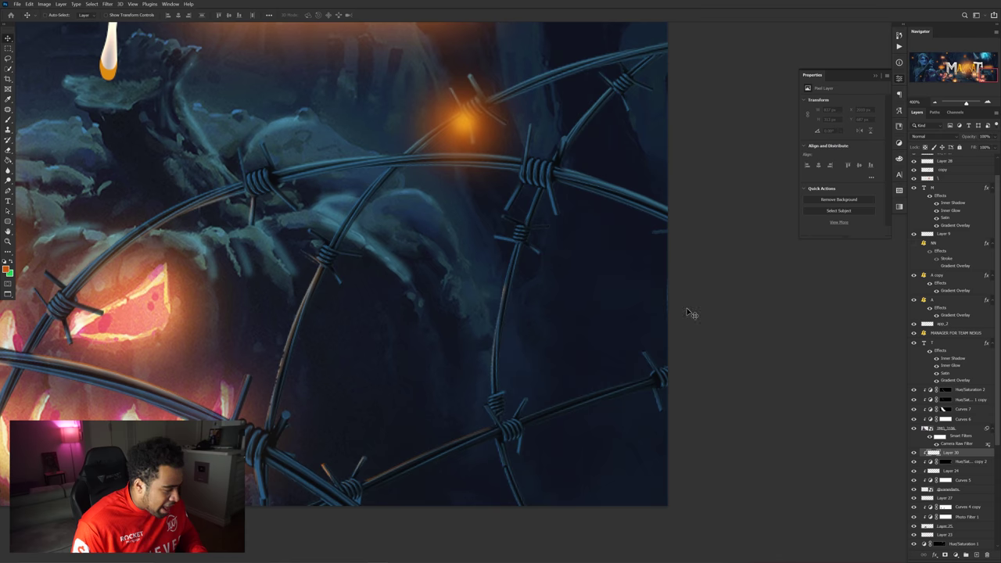
key(b)
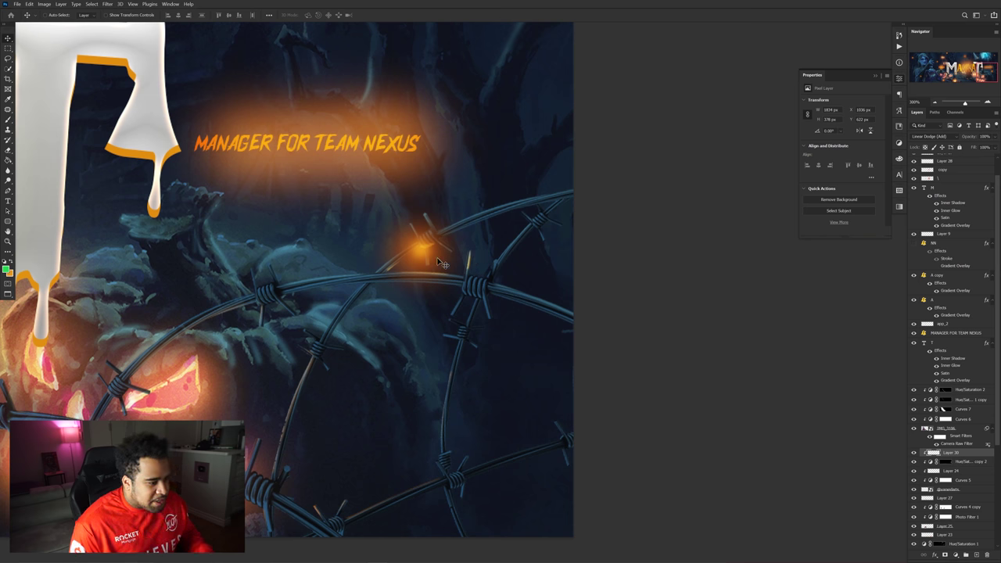
scroll(426, 260, up, 1)
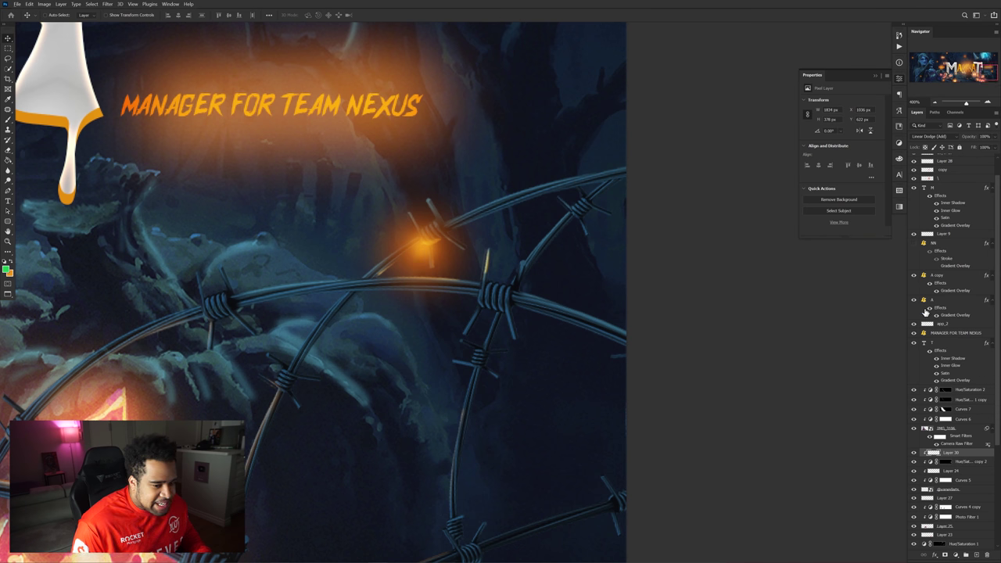
Compare the barbed wire with its new orange light layer hidden and shown.
click(913, 454)
click(913, 454)
click(913, 454)
click(913, 454)
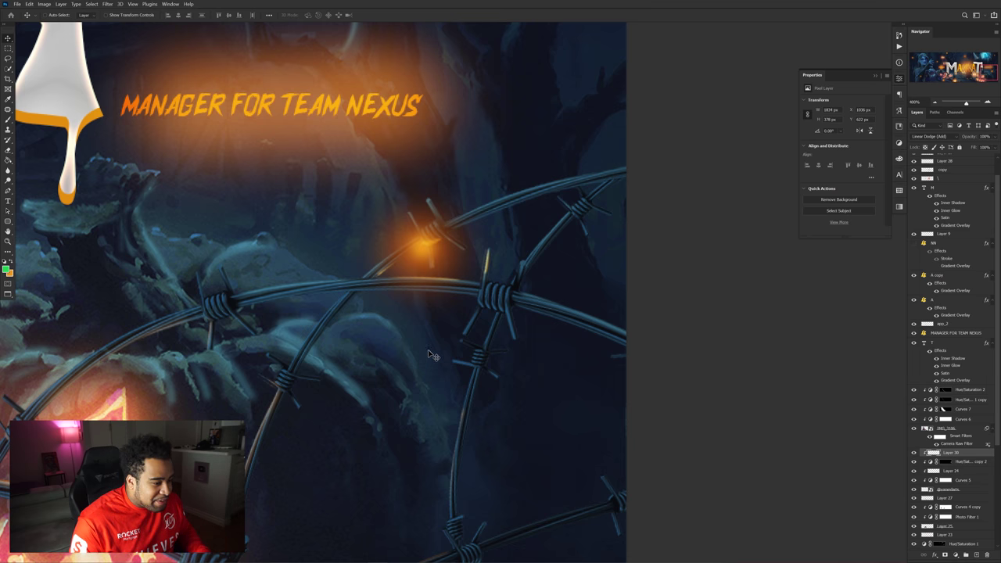
scroll(423, 297, down, 3)
drag(329, 287, 518, 283)
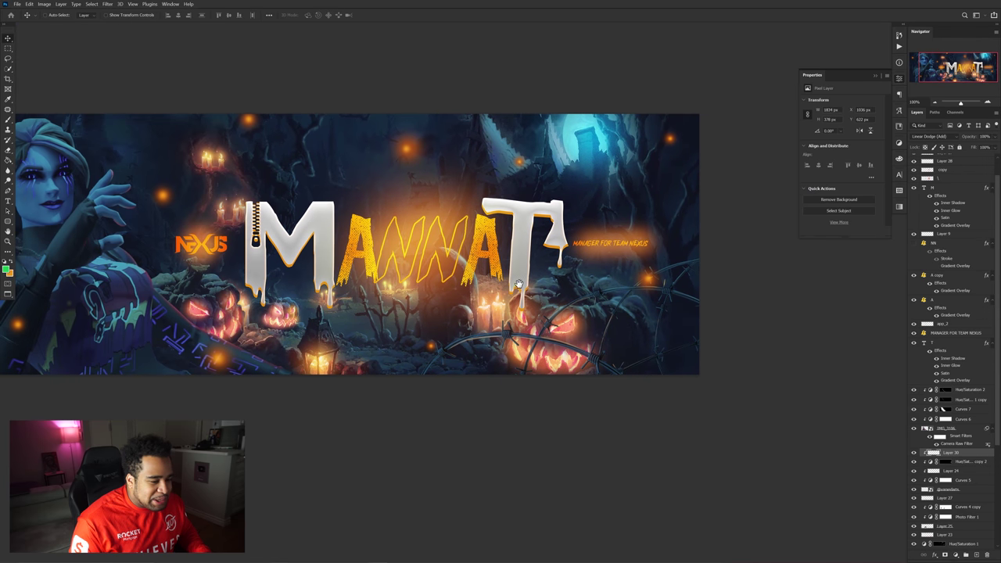
scroll(462, 292, down, 2)
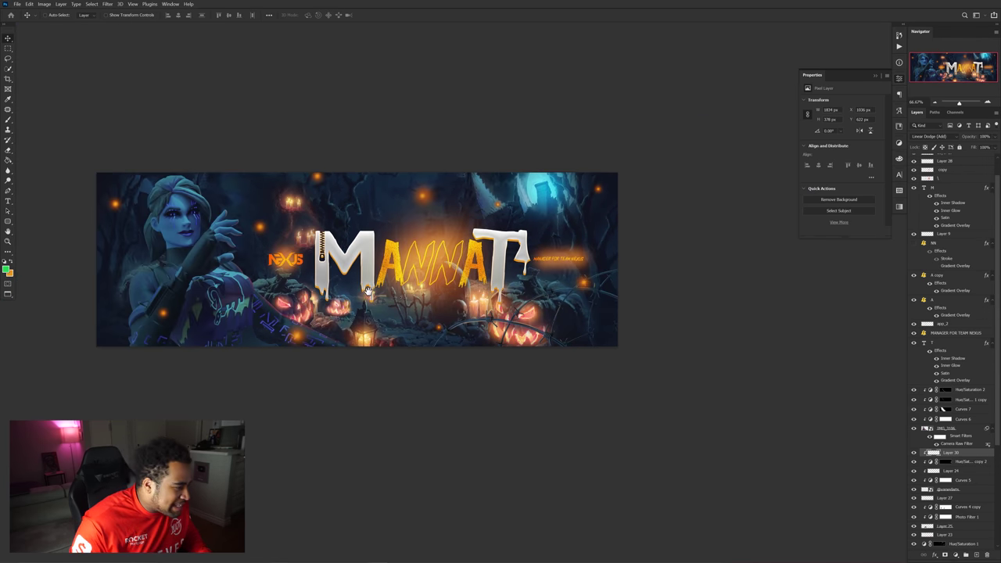
drag(367, 291, 502, 292)
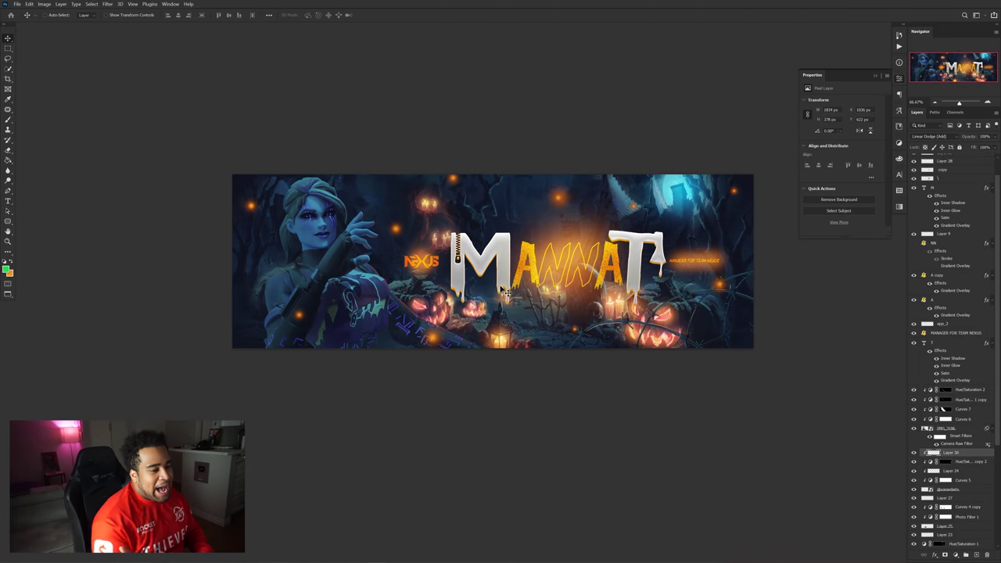
drag(556, 254, 618, 275)
key(ctrl+z)
Add a clipped Curves adjustment above the character's Hue/Saturation 2 layer and mask it to brighten parts of the character.
ctrl+click(316, 222)
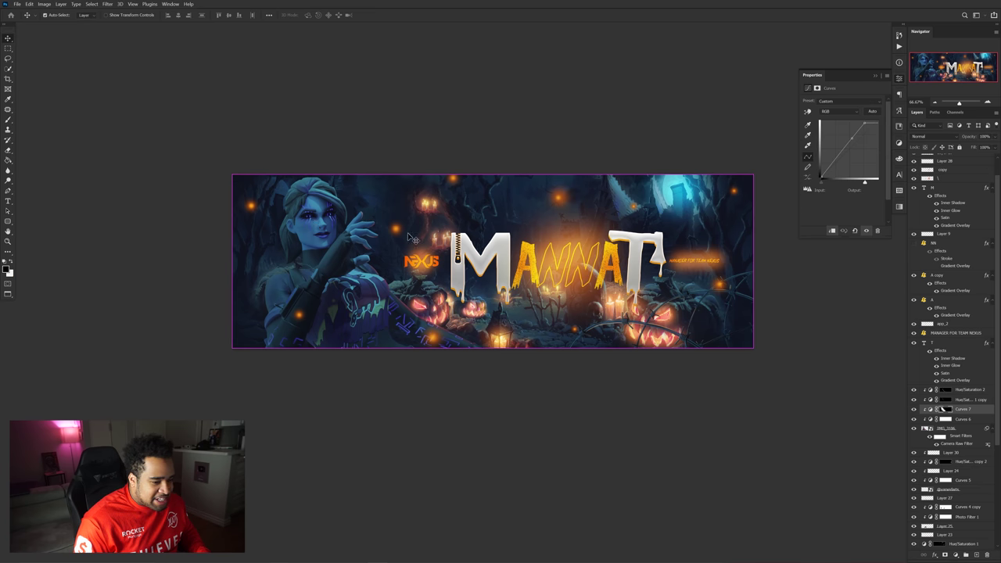
click(969, 390)
click(961, 555)
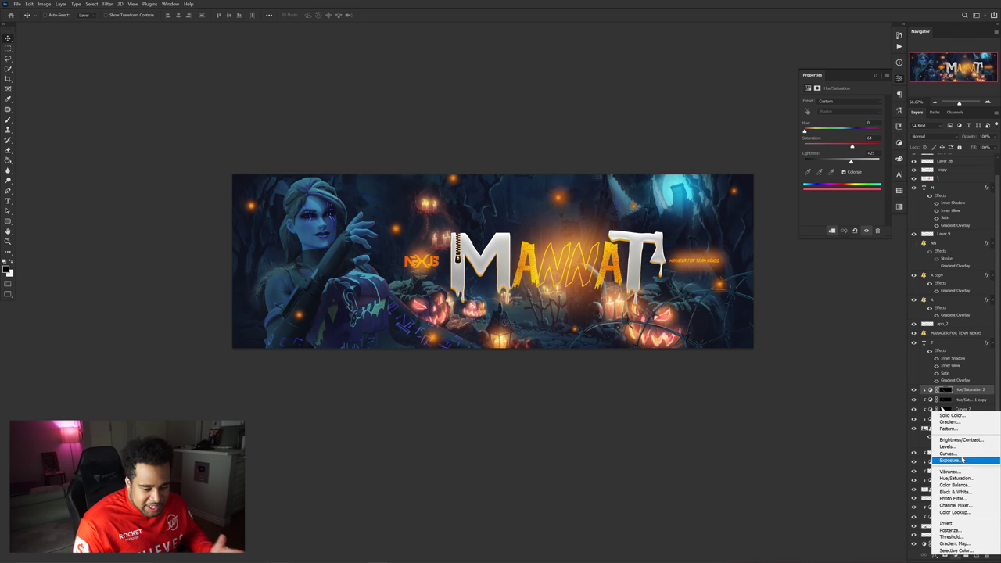
click(950, 460)
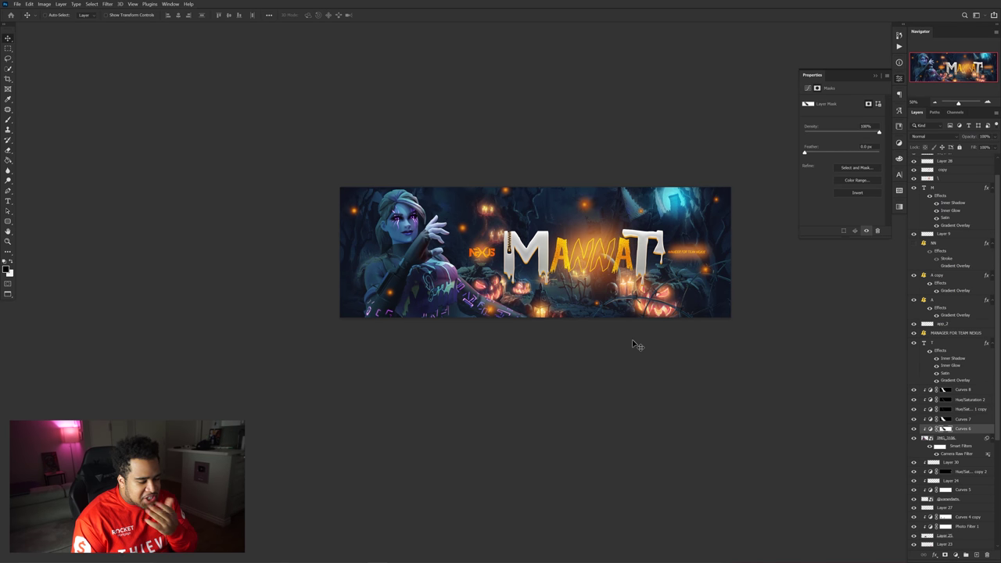
Compare the character with the Curves 6 adjustment hidden and shown.
click(914, 430)
click(914, 429)
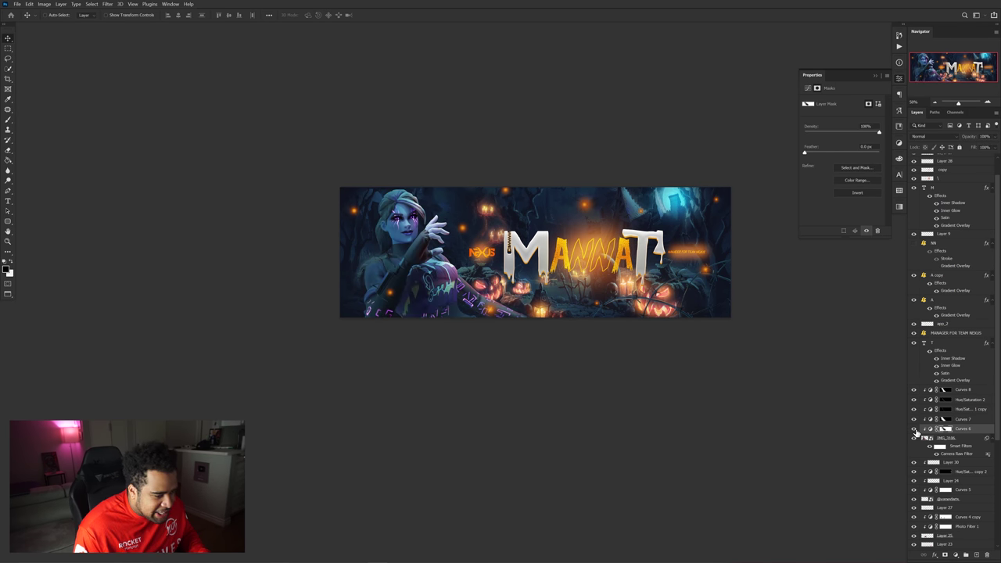
key(ctrl+BackSpace)
key(ctrl+i)
key(ctrl+z)
key(ctrl+z)
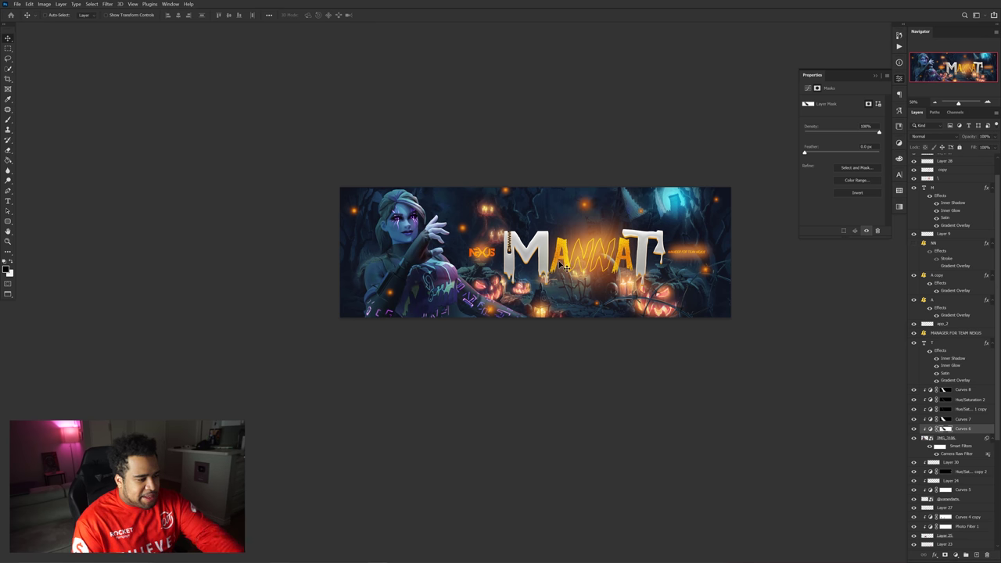
scroll(428, 326, up, 3)
scroll(428, 326, up, 3)
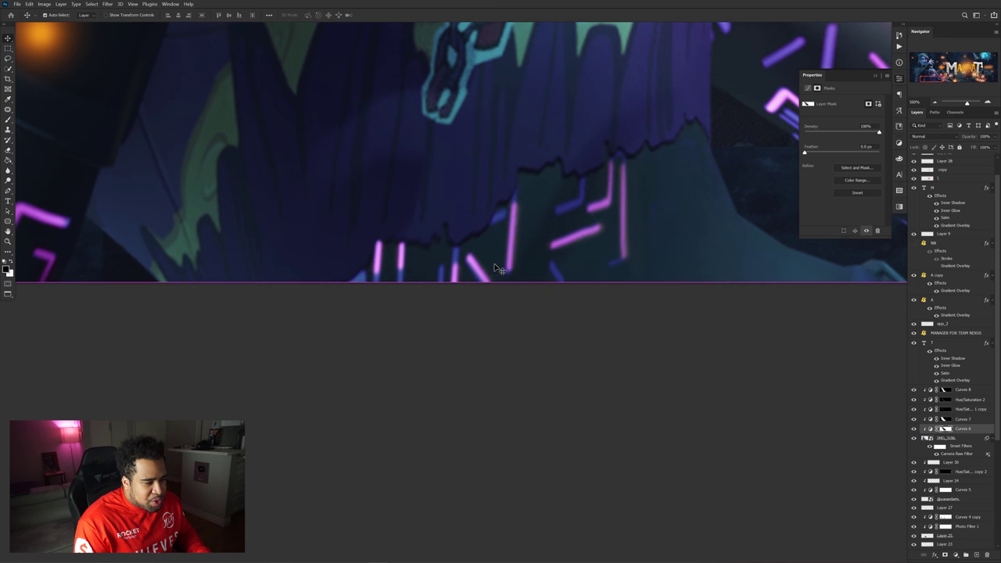
scroll(492, 269, down, 5)
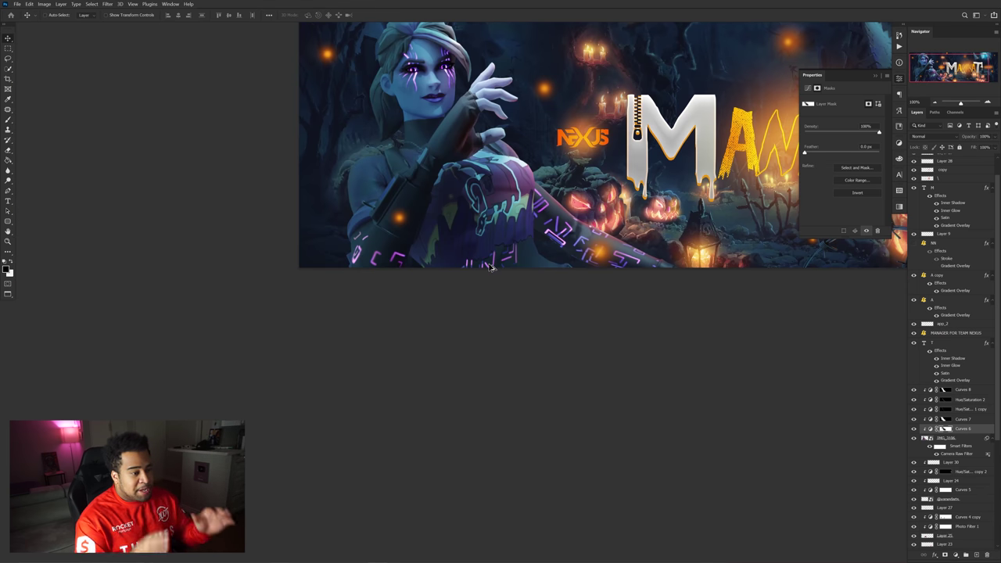
scroll(491, 268, down, 2)
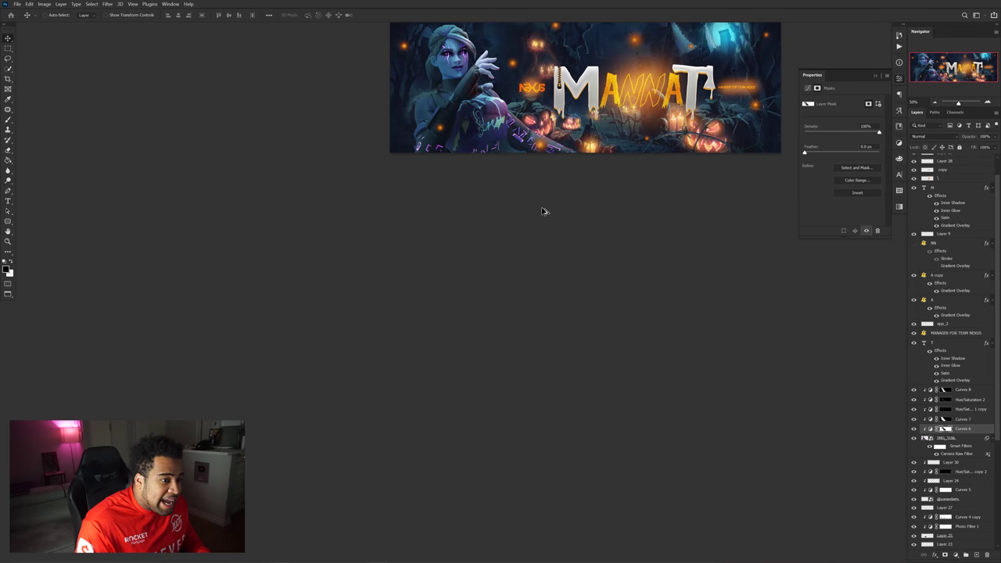
scroll(545, 211, down, 1)
scroll(652, 160, up, 2)
Grade a merged smart-object copy in Camera Raw: tint +3, contrast +18, highlights +11, shadows -10, whites +19, blacks +11, dehaze +14, vibrance +2.
drag(647, 160, 621, 324)
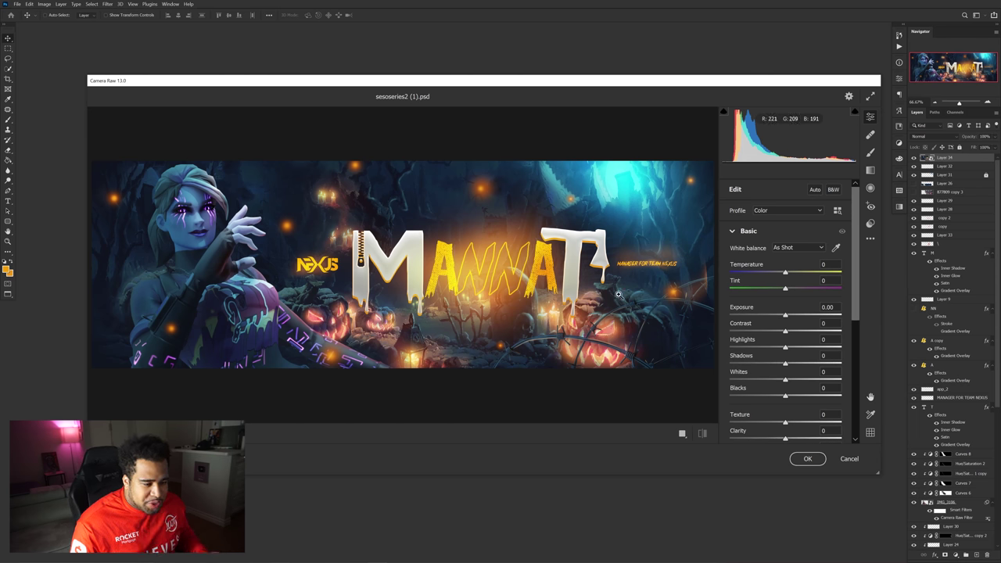
click(682, 434)
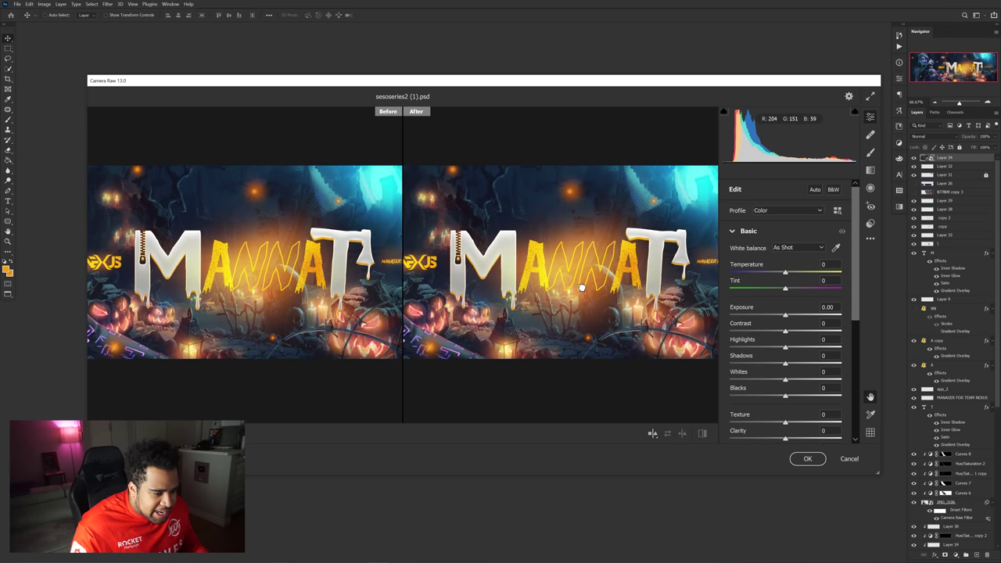
drag(787, 275, 787, 290)
drag(791, 331, 786, 382)
scroll(790, 397, down, 2)
scroll(793, 405, down, 2)
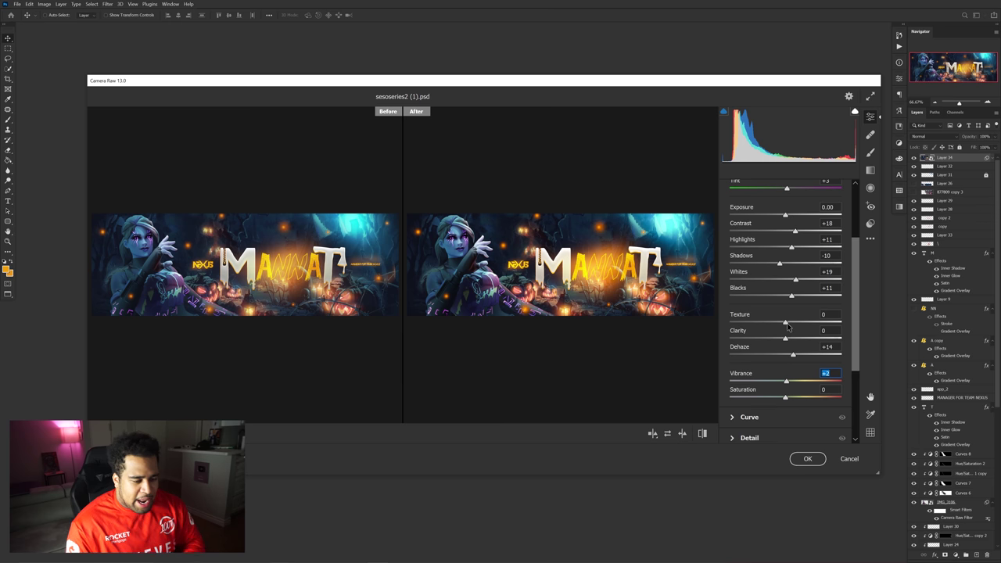
Shift the midtones and shadows towards blue with Camera Raw's Color Grading and apply the filter.
scroll(790, 329, down, 4)
click(739, 323)
drag(782, 292, 810, 252)
scroll(810, 253, down, 5)
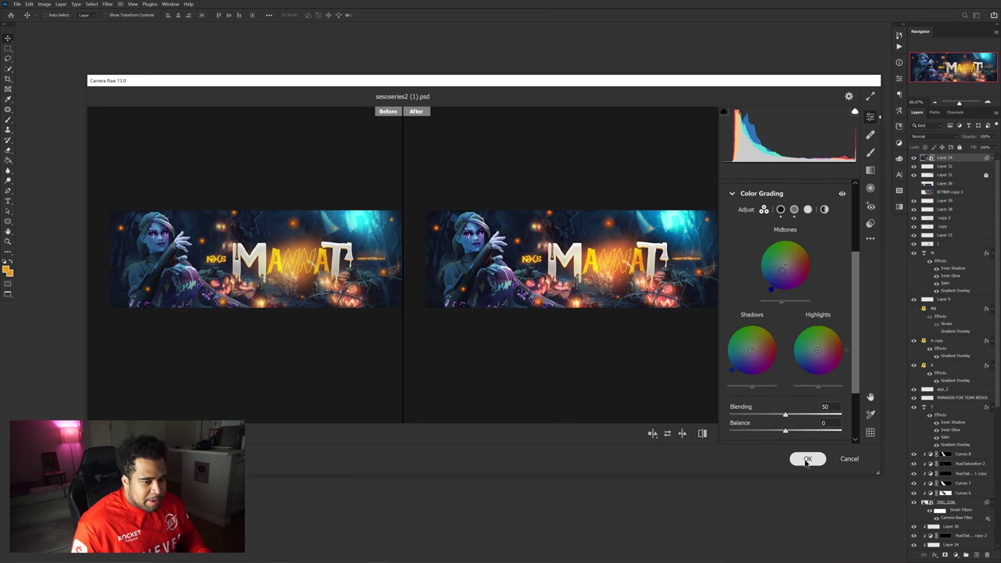
click(807, 458)
Add a new top layer, paint sampled orange over the glowing spots' centres, and set its blend mode to Linear Dodge (Add).
scroll(665, 283, up, 1)
scroll(668, 285, down, 1)
drag(678, 279, 637, 268)
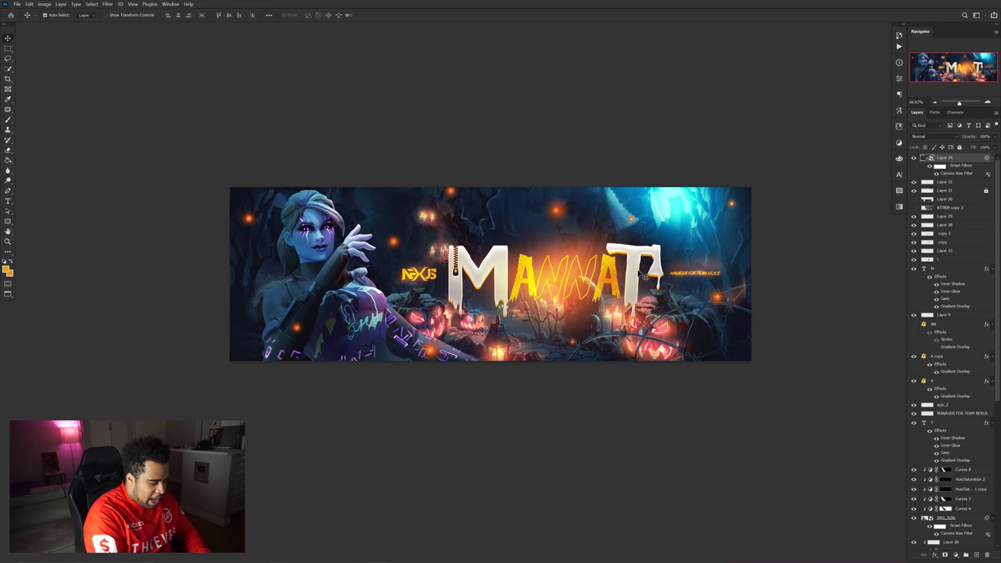
key(ctrl+shift+n)
key(Return)
key(b)
scroll(559, 196, up, 2)
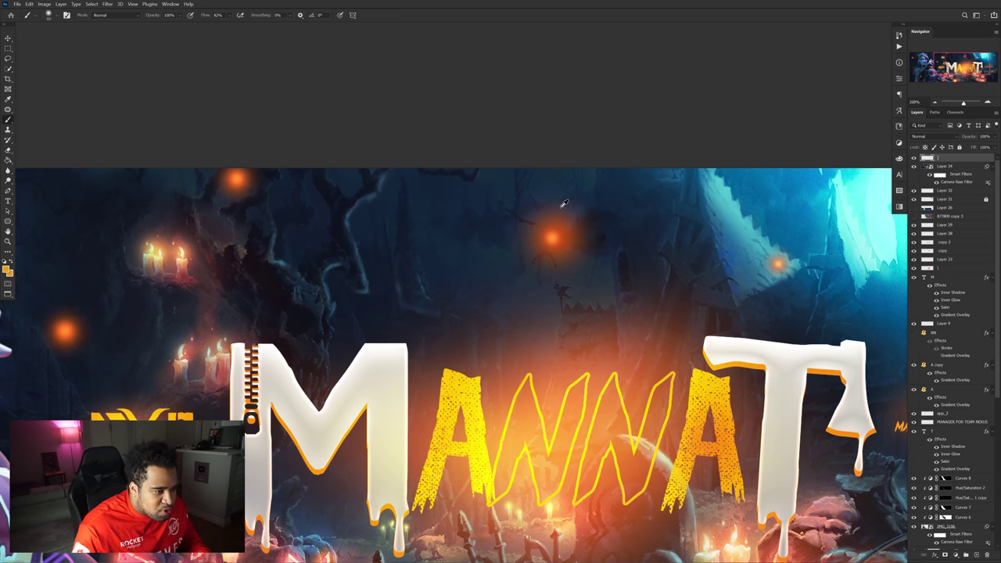
alt+click(556, 233)
drag(553, 238, 529, 237)
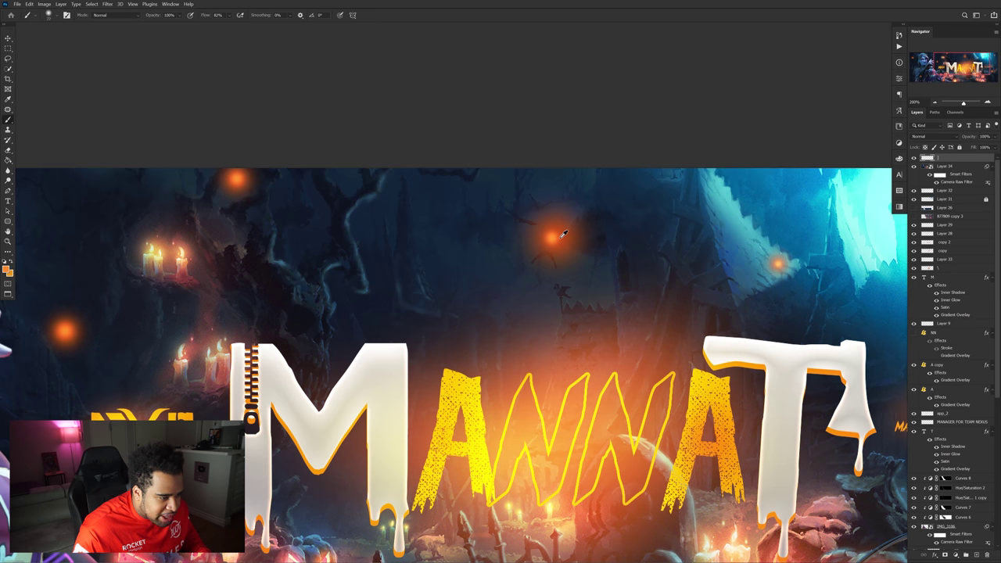
click(932, 136)
click(928, 219)
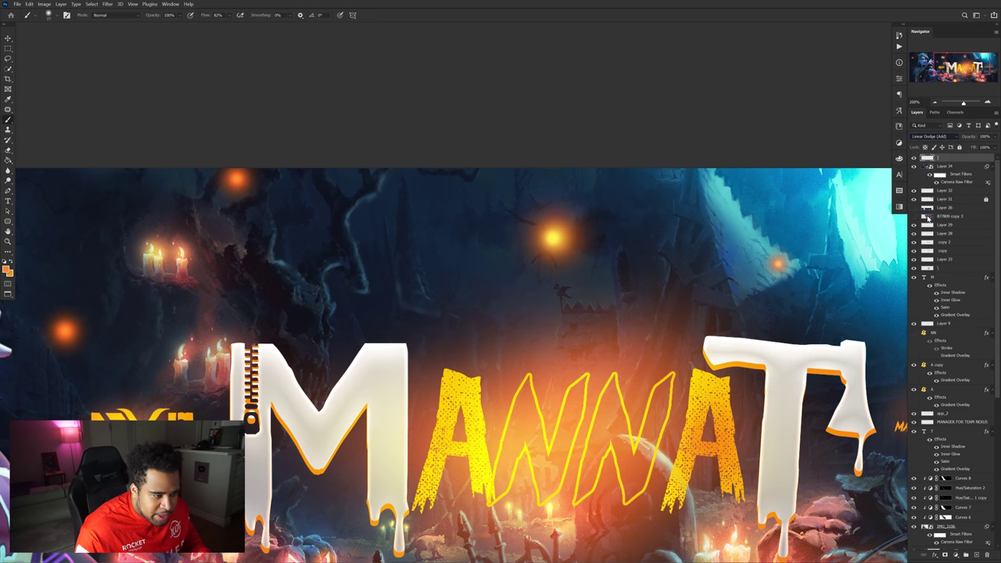
Examine the finished banner up close, as a whole, and in full-screen view without the interface.
scroll(728, 251, down, 3)
key(v)
scroll(796, 259, up, 3)
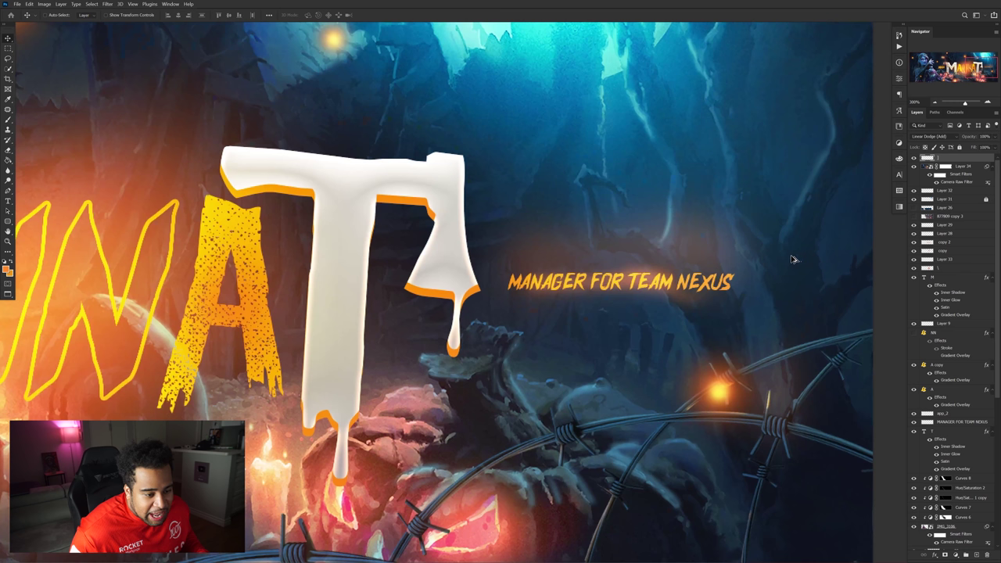
scroll(691, 260, down, 2)
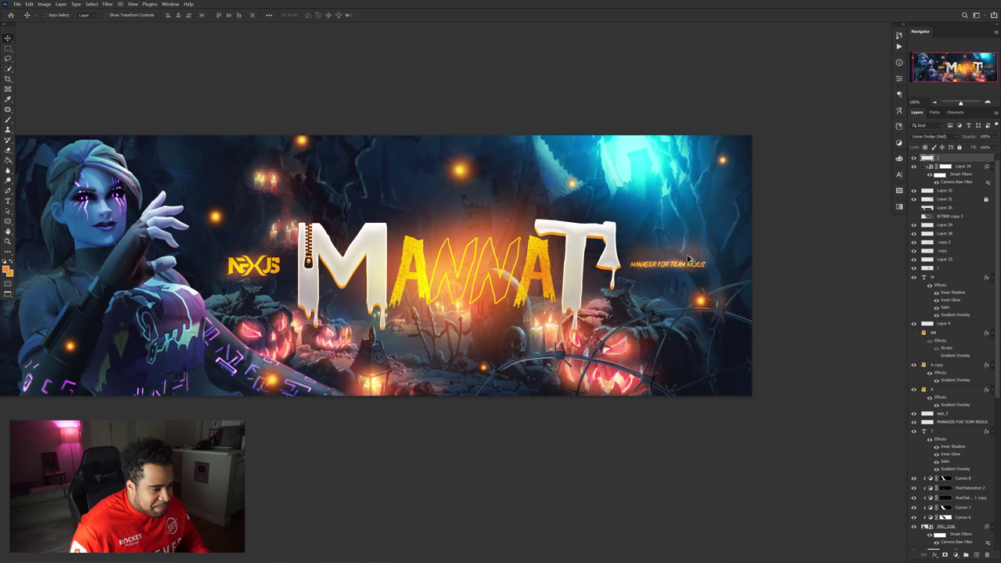
scroll(688, 259, down, 2)
key(f)
key(f)
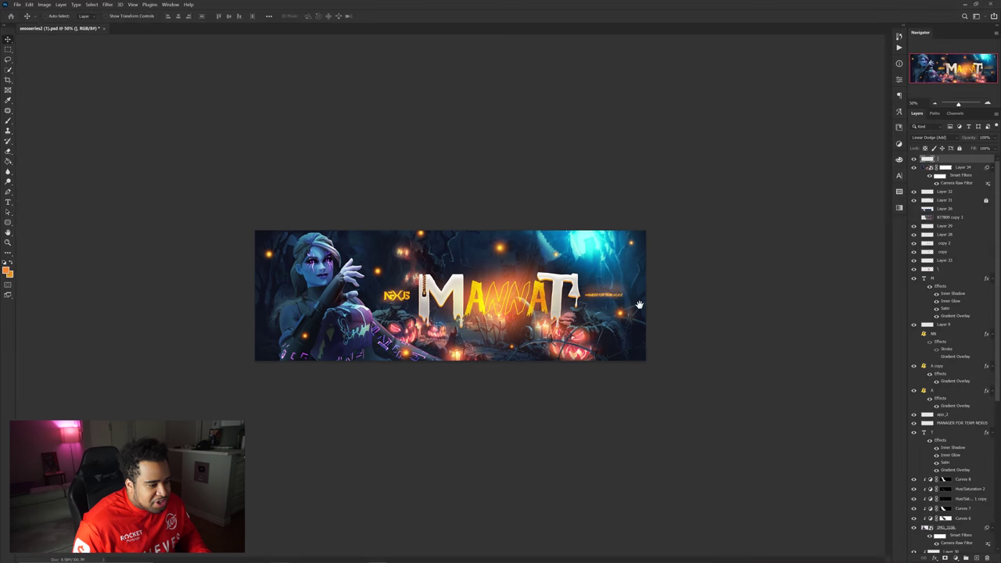
key(f)
key(f)
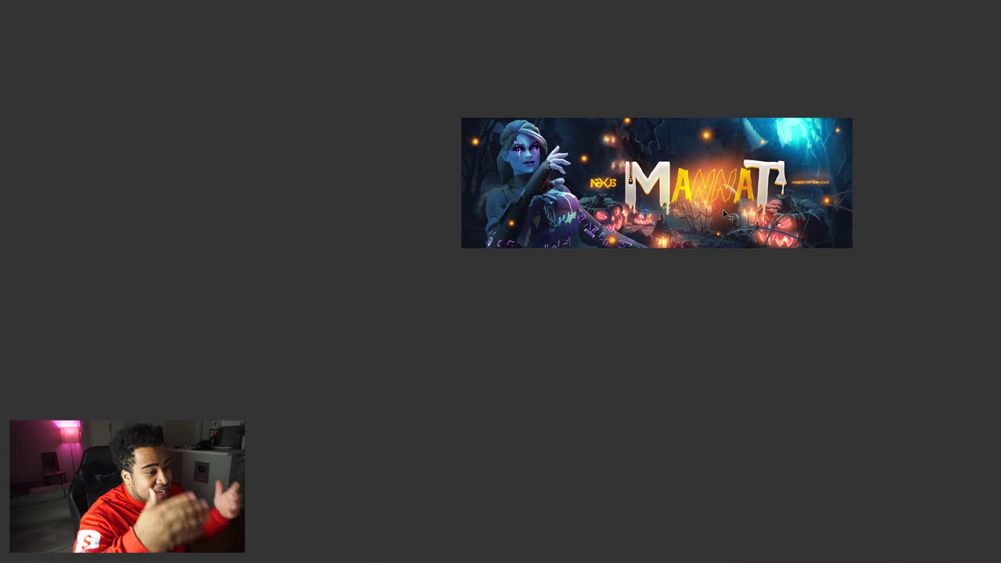
key(f)
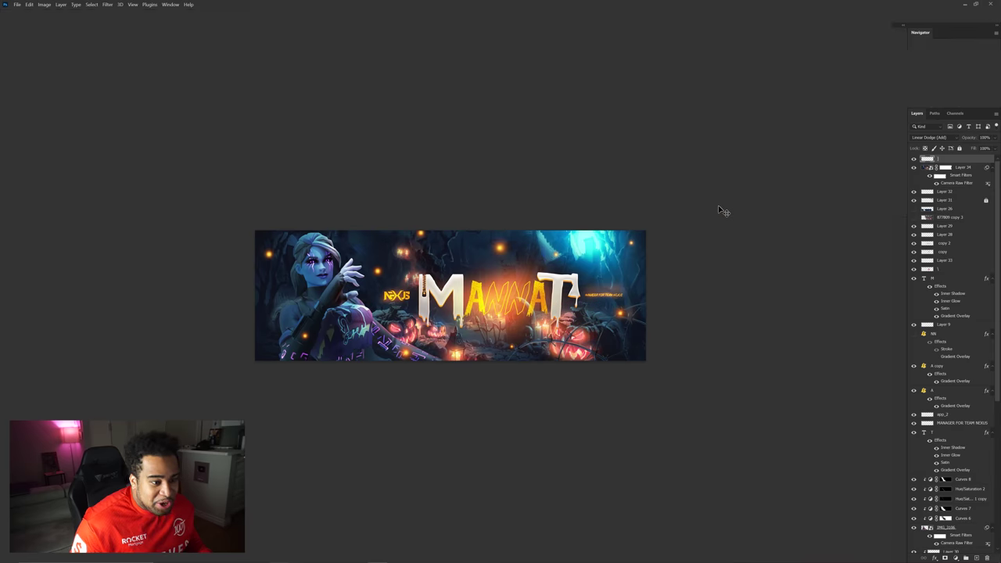
key(ctrl+plus)
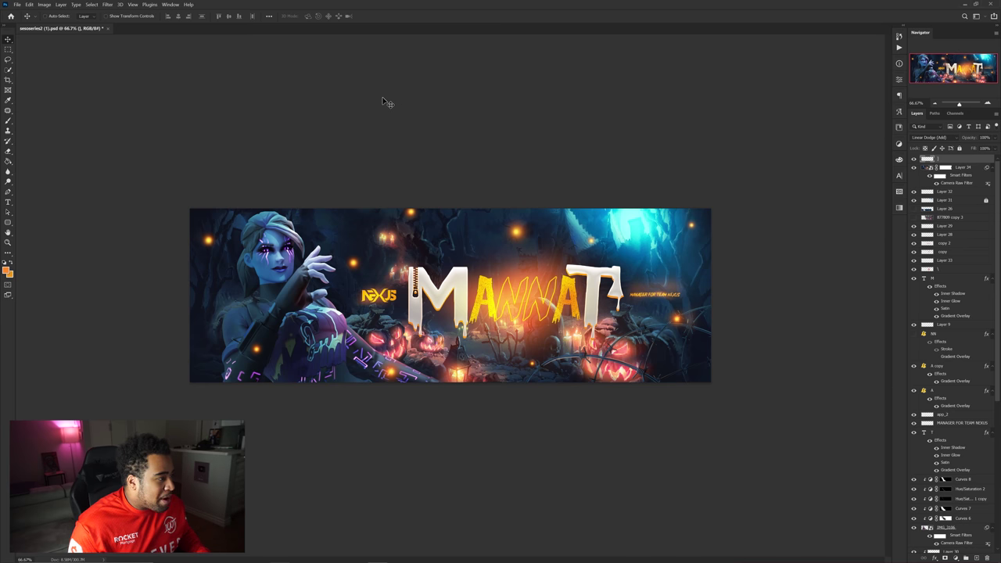
Stamp the finished banner into one layer, revert the file to its saved version, and place the stamped banner on top.
click(17, 4)
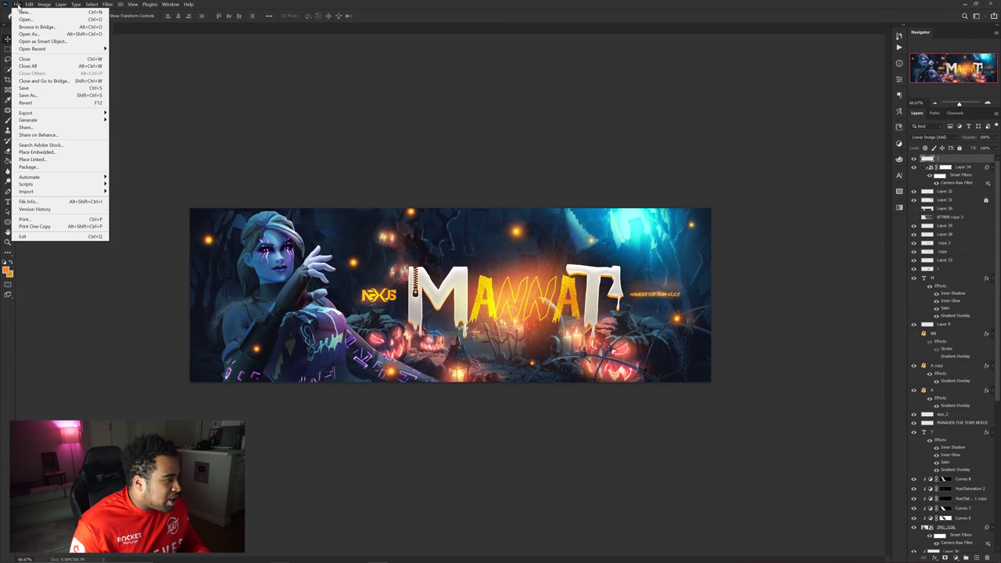
click(55, 104)
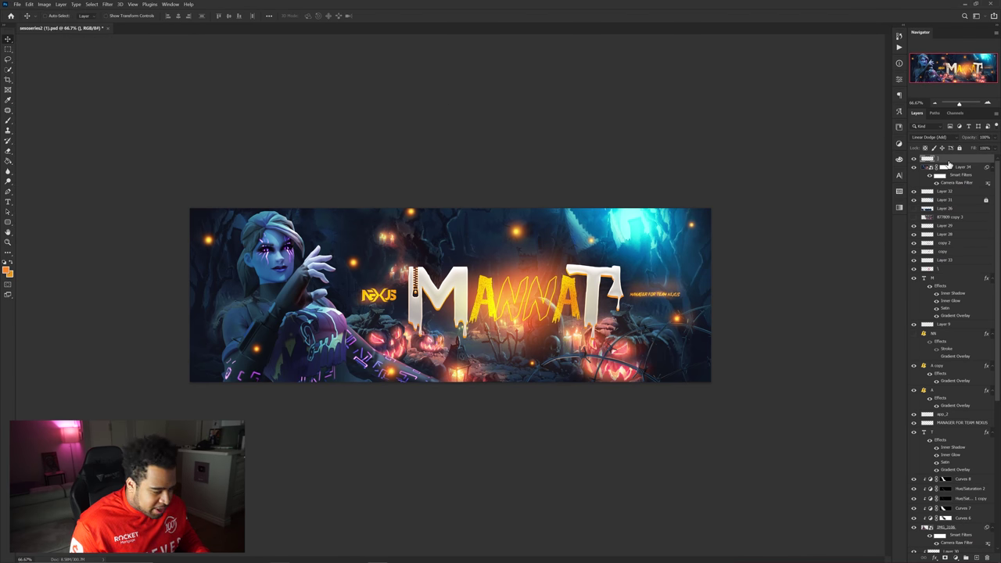
click(18, 5)
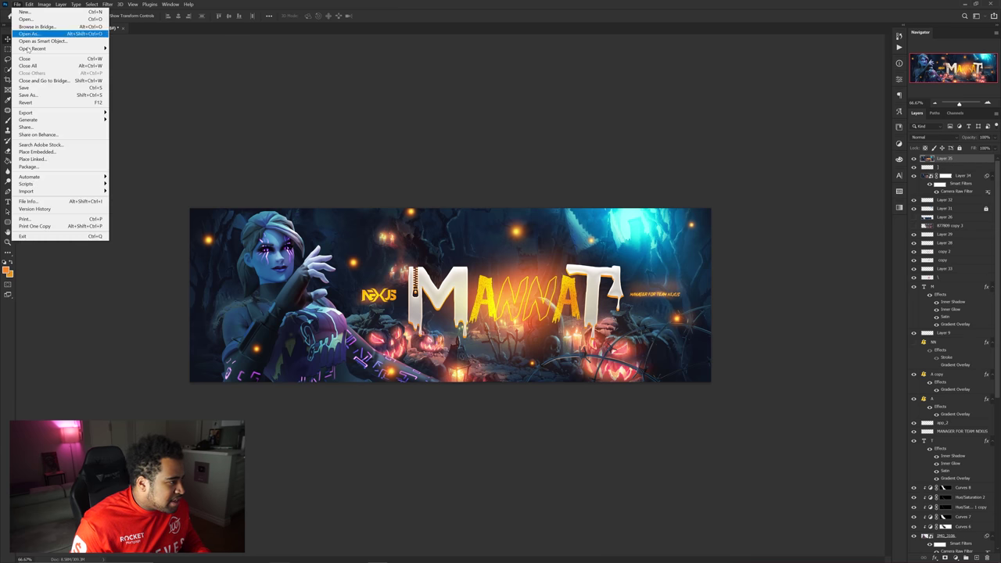
click(55, 104)
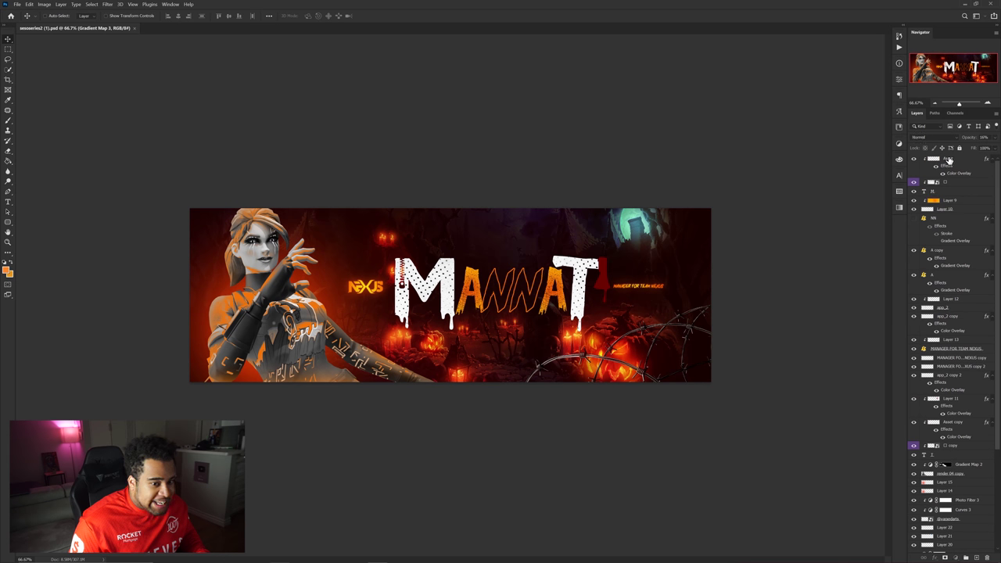
key(ctrl+z)
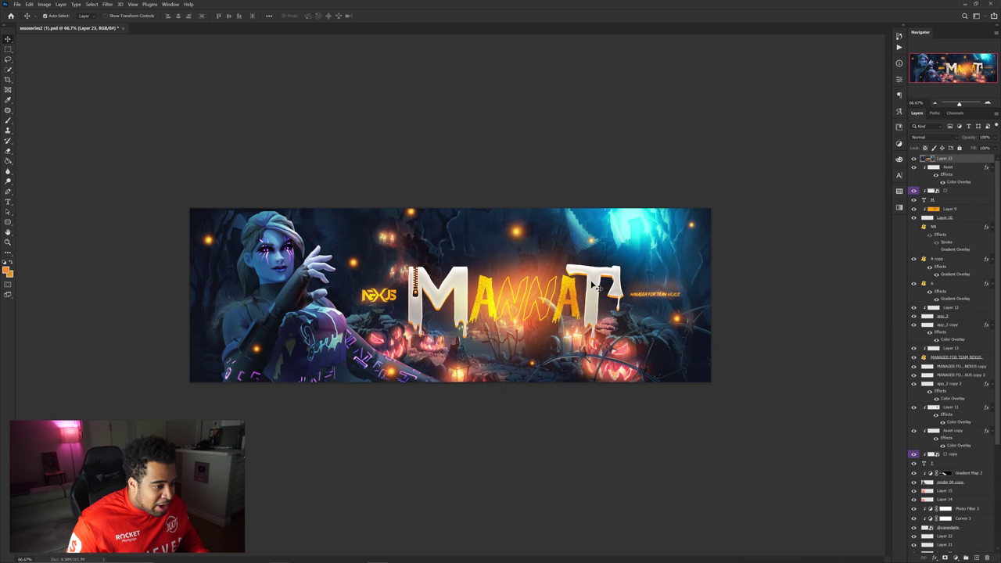
Compare the original red banner with the finished one by hiding and showing the merged top layer.
click(914, 159)
click(913, 159)
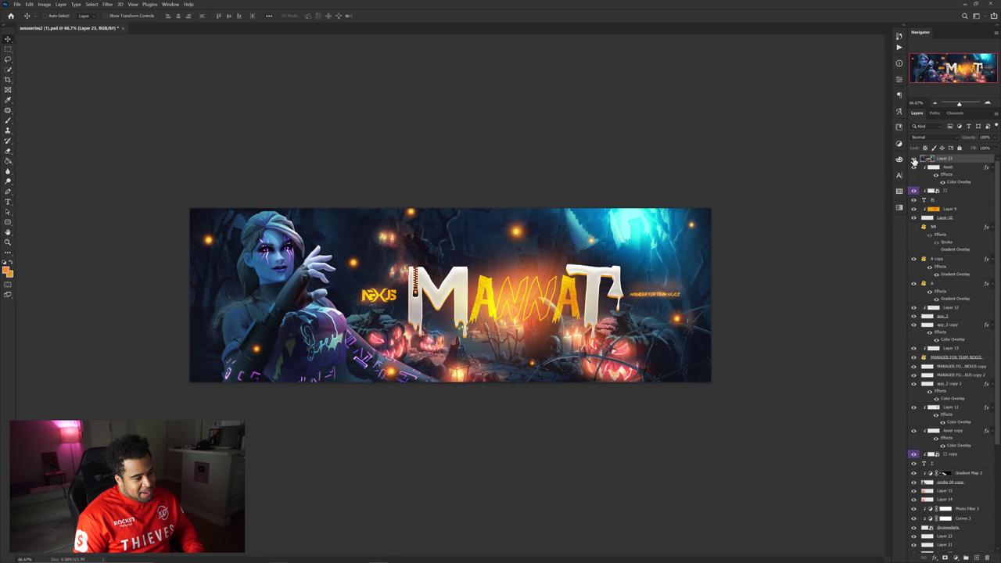
click(913, 159)
click(913, 158)
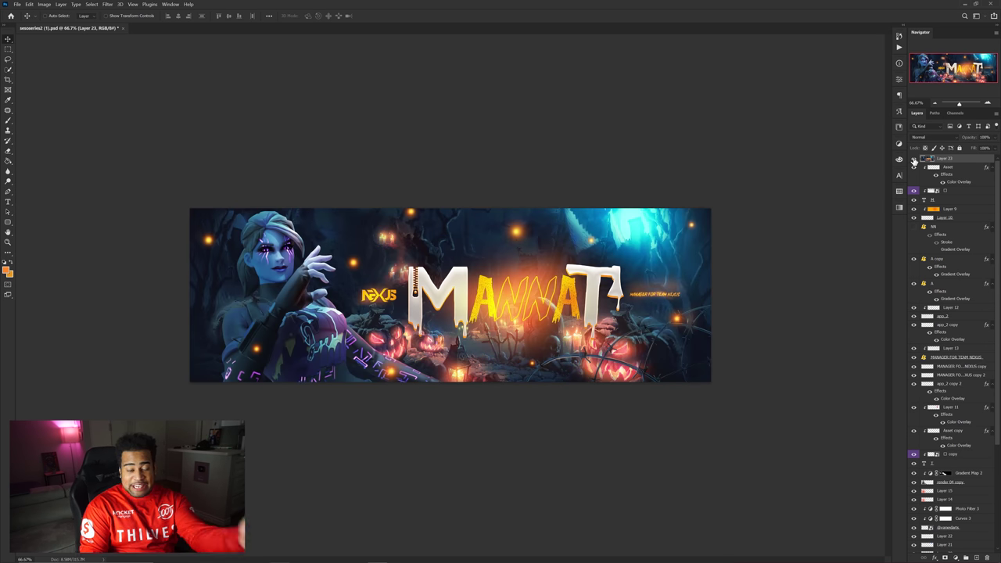